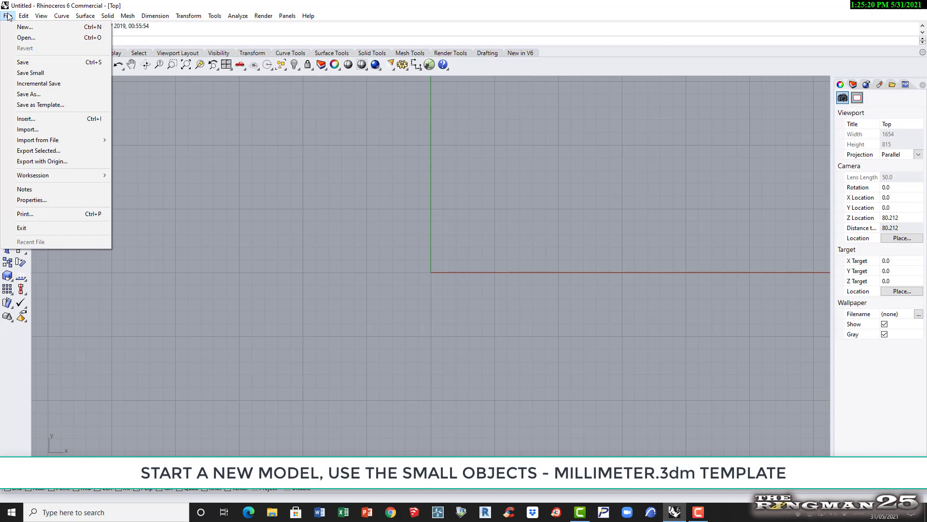
Step: Start a new model from the Small Objects - Millimeters template
{"action": "left_click", "coordinate": [24, 27]}
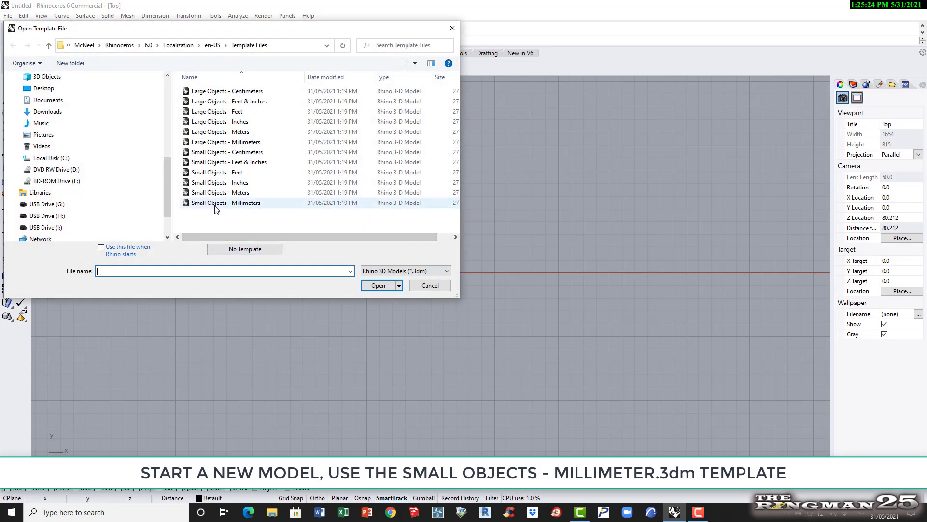
{"action": "left_click", "coordinate": [216, 204]}
{"action": "left_click", "coordinate": [380, 285]}
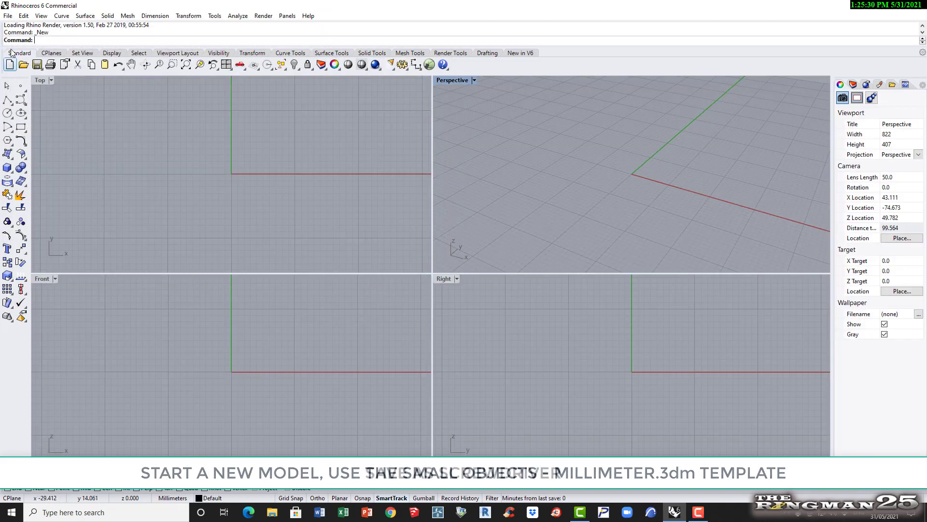
Step: Save the model as Screwdriver in the C:\DATA\ARCH 5\WORKING FILES folder
{"action": "left_click", "coordinate": [8, 14]}
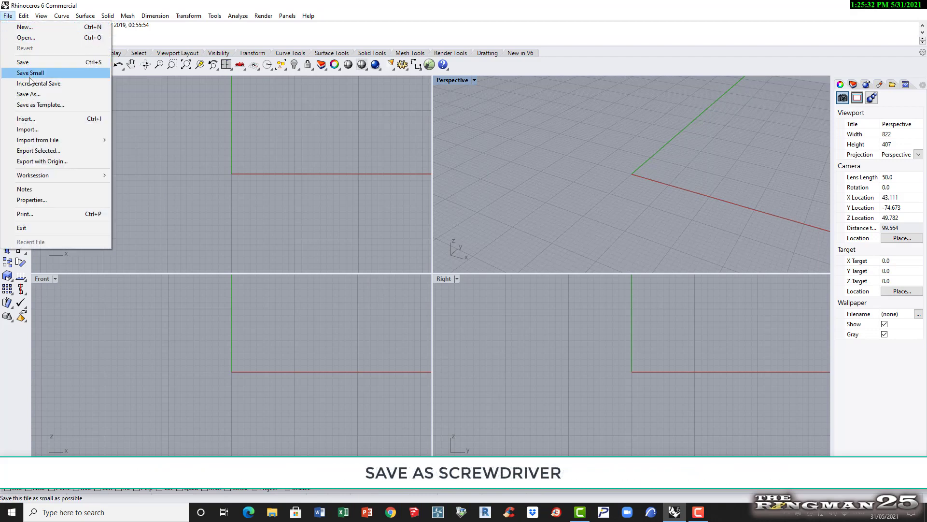
{"action": "left_click", "coordinate": [35, 95]}
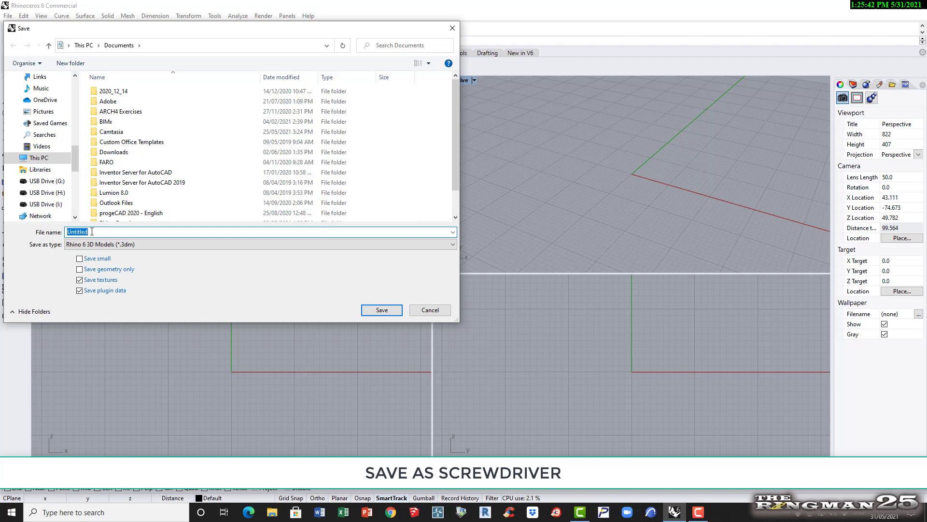
{"action": "left_click_drag", "start_coordinate": [92, 231], "coordinate": [55, 230]}
{"action": "type", "text": "sCR"}
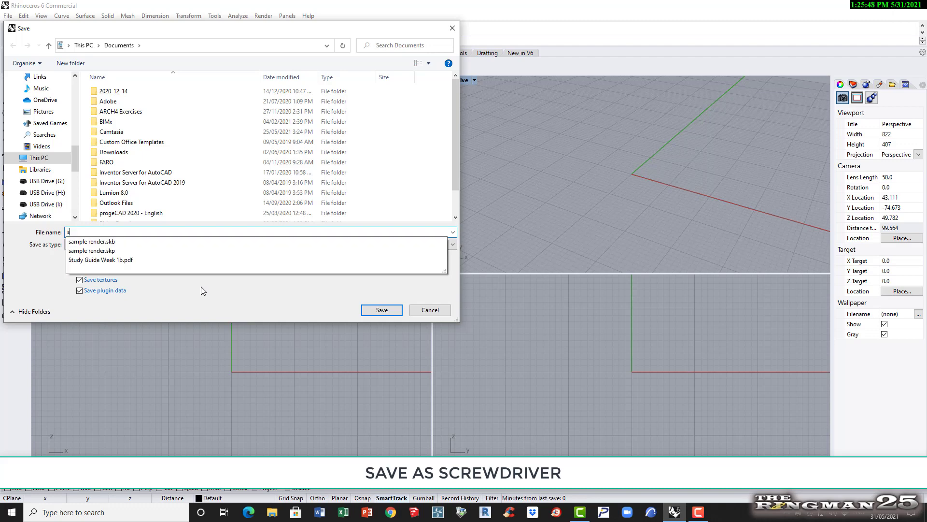
{"action": "key", "text": "BackSpace"}
{"action": "key", "text": "BackSpace"}
{"action": "key", "text": "BackSpace"}
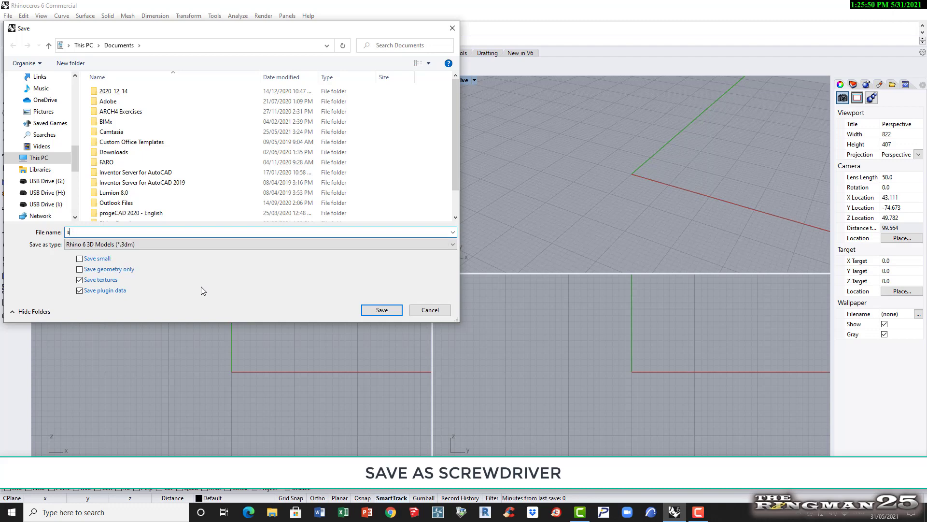
{"action": "type", "text": "Screwdriver"}
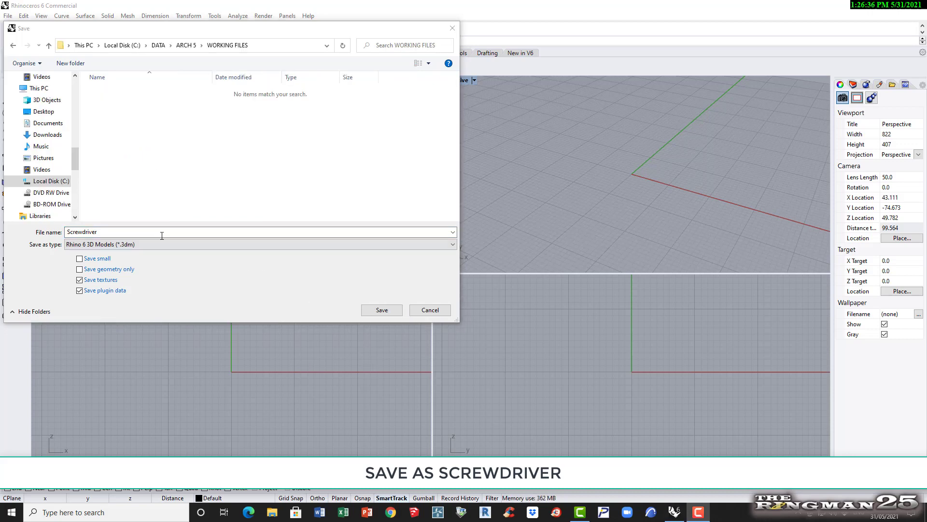
{"action": "left_click", "coordinate": [381, 309]}
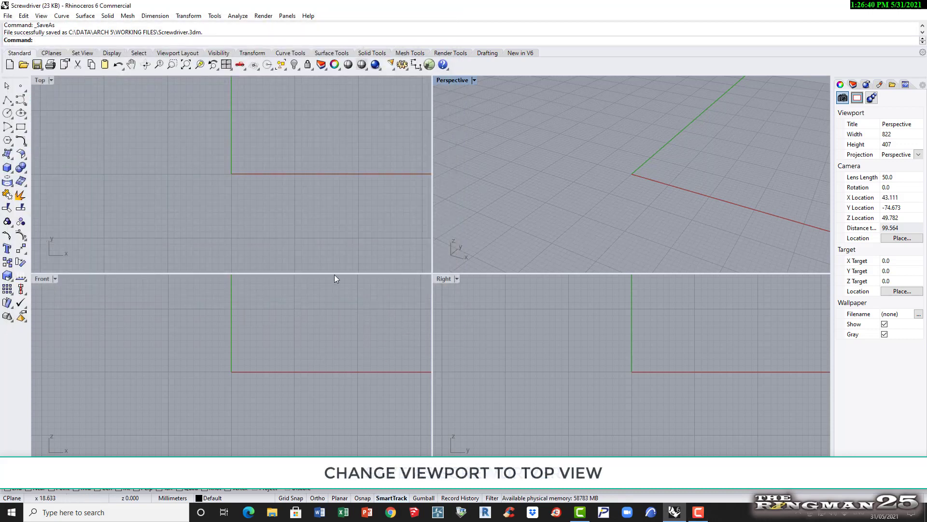
Step: Maximize the Top viewport and open the layer list for editing
{"action": "double_click", "coordinate": [40, 81]}
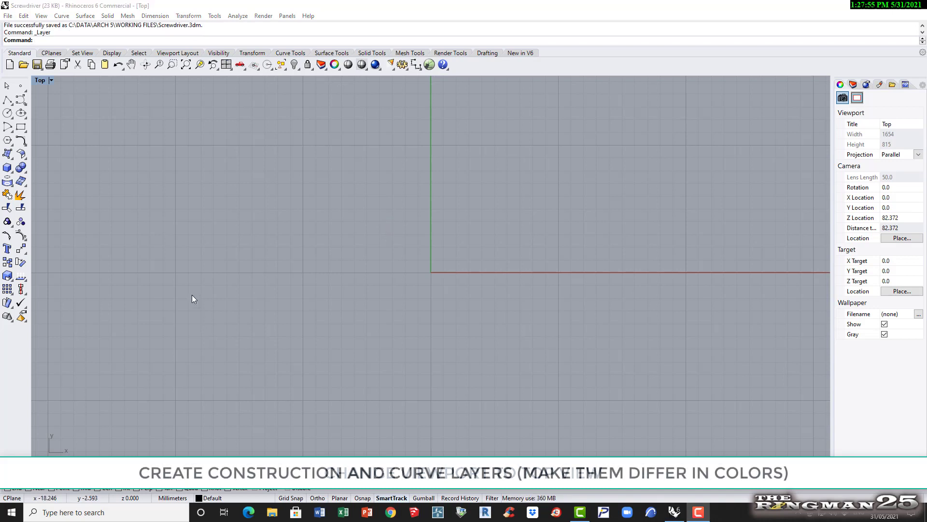
{"action": "left_click", "coordinate": [24, 17]}
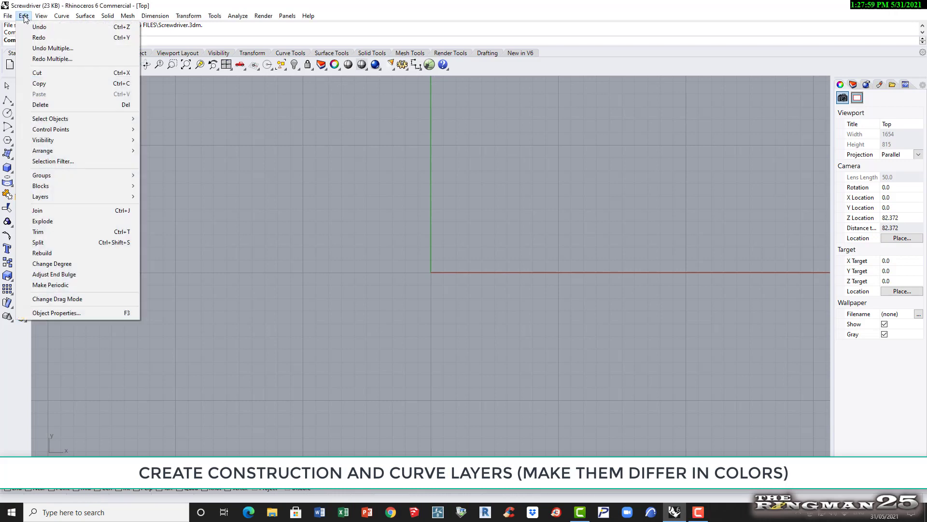
{"action": "mouse_move", "coordinate": [45, 199]}
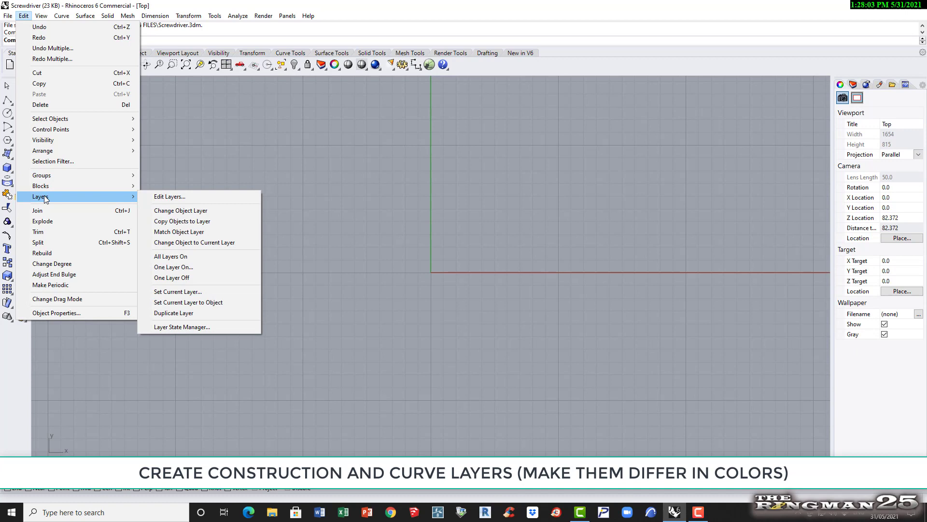
{"action": "left_click", "coordinate": [160, 196]}
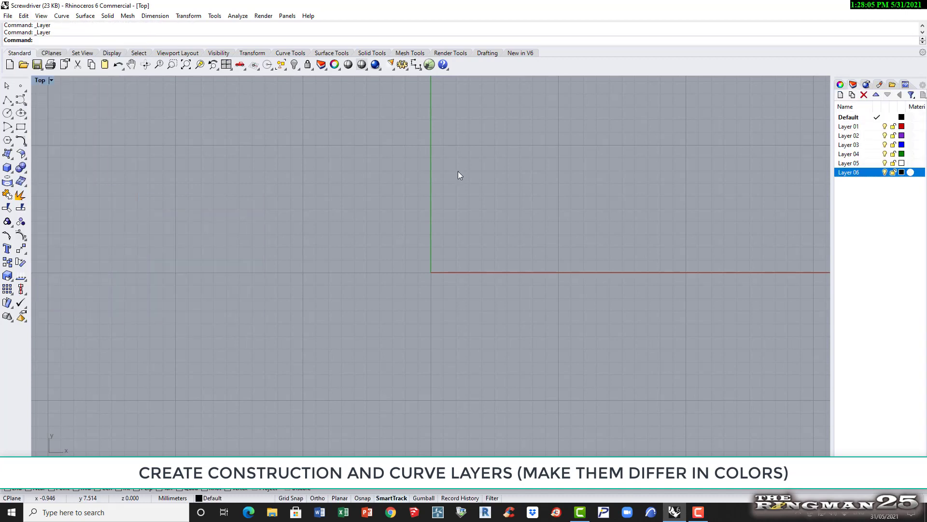
Step: Rename Layer 01 as Construction and Layer 02 as Curve
{"action": "left_click", "coordinate": [856, 131]}
{"action": "left_click", "coordinate": [859, 132]}
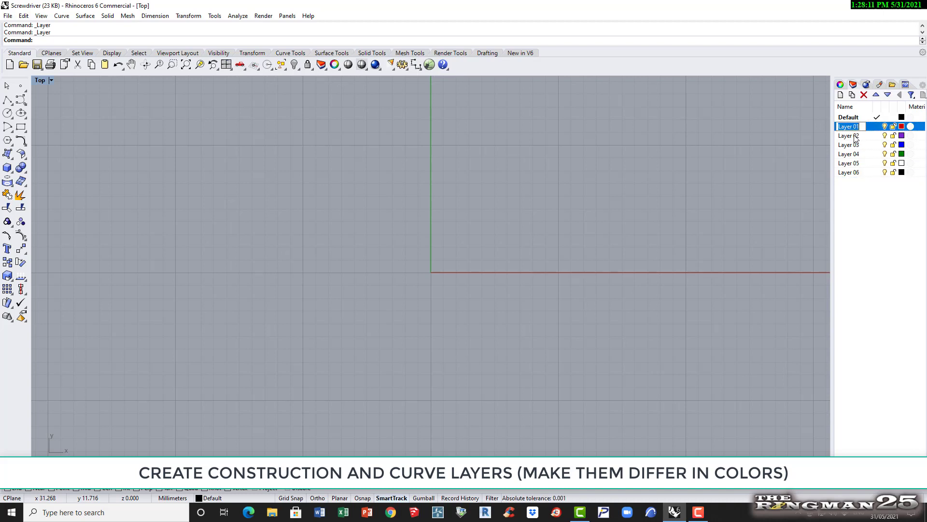
{"action": "type", "text": "C"}
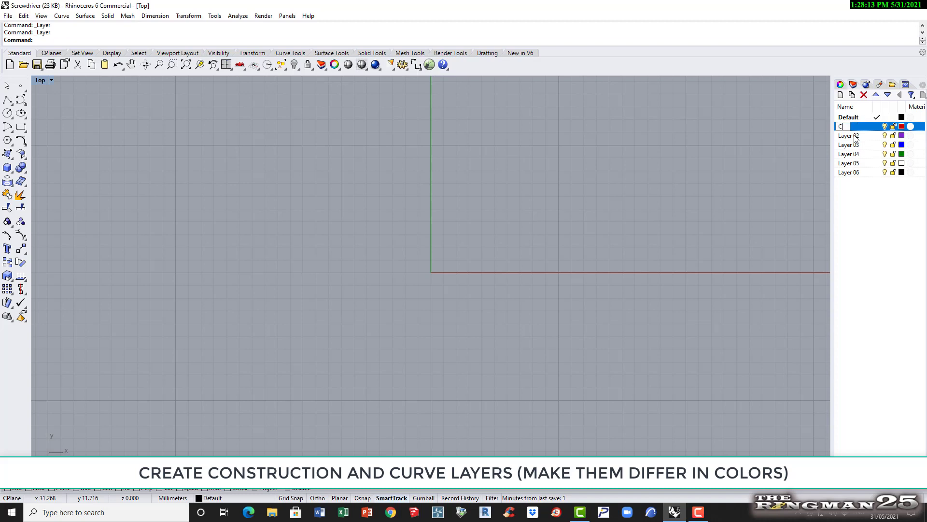
{"action": "type", "text": "onstruction"}
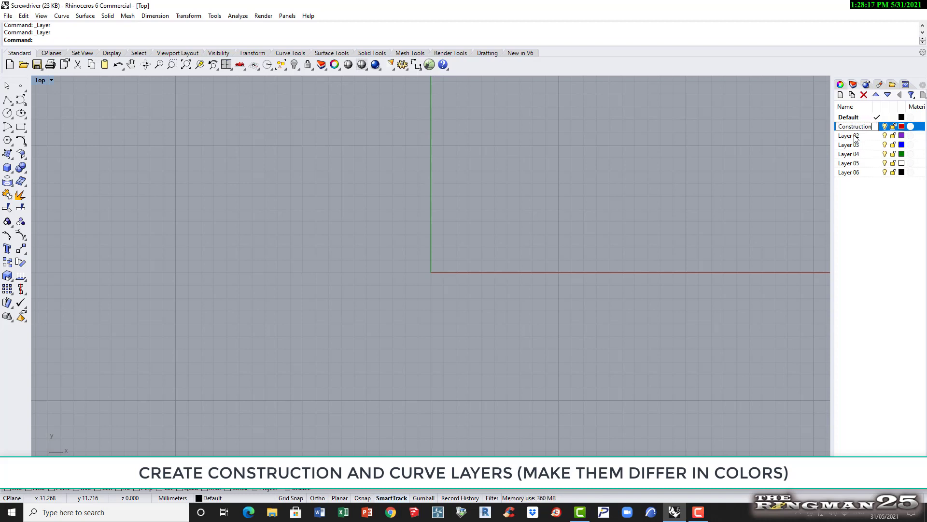
{"action": "left_click", "coordinate": [864, 140]}
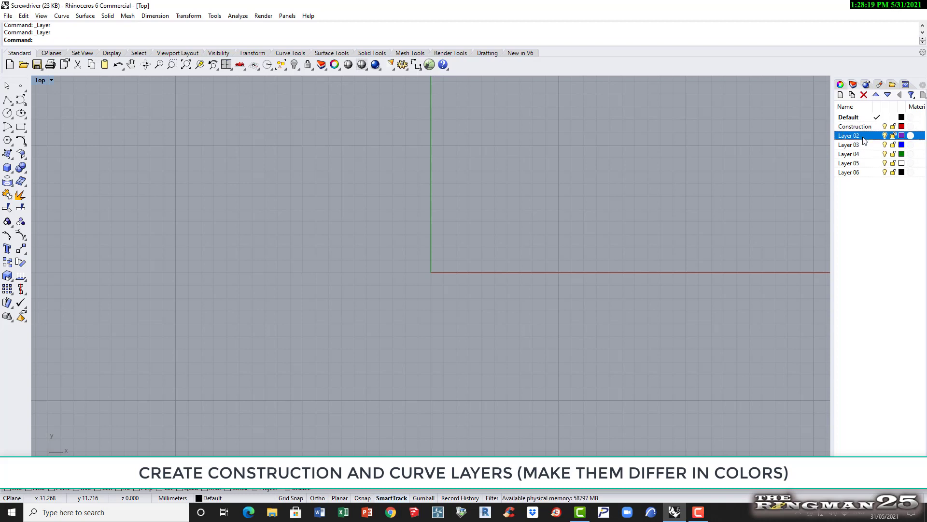
{"action": "left_click", "coordinate": [864, 140]}
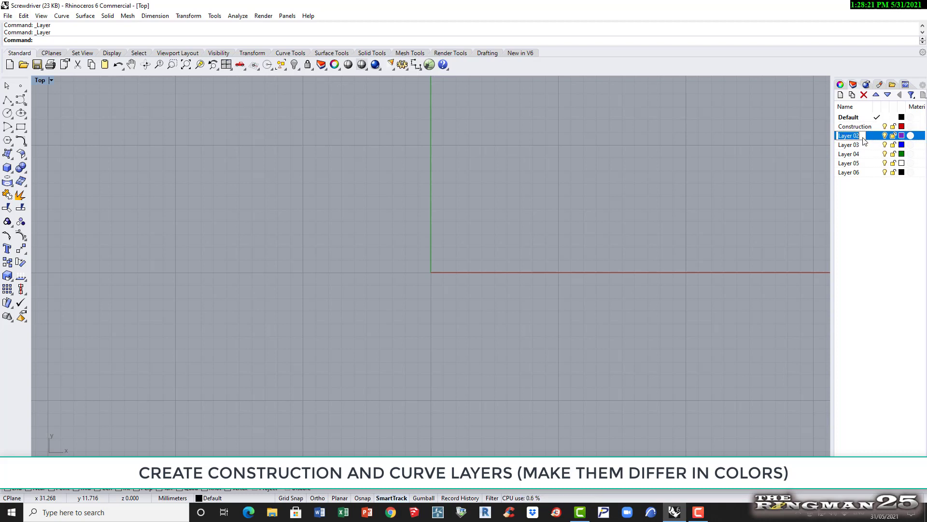
{"action": "type", "text": "Curve"}
{"action": "left_click", "coordinate": [867, 126]}
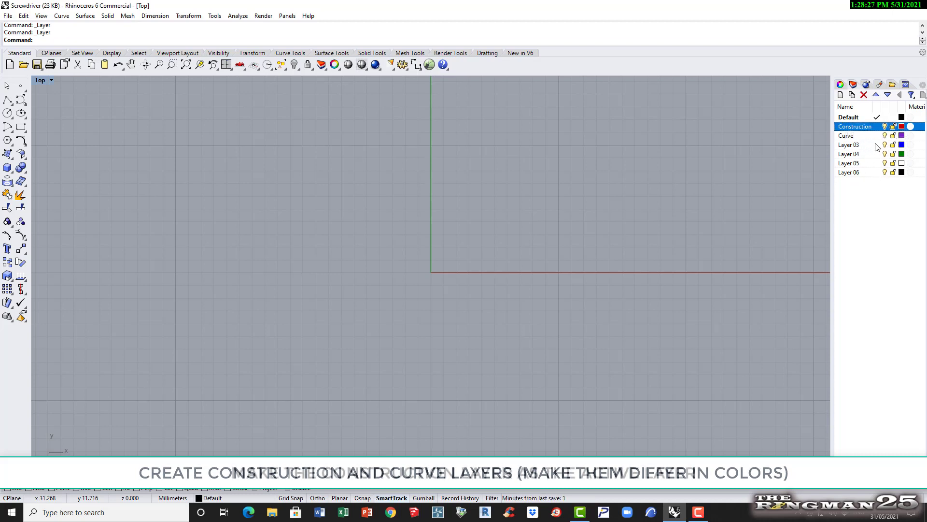
Step: Make the Construction layer the current layer
{"action": "left_click", "coordinate": [865, 242]}
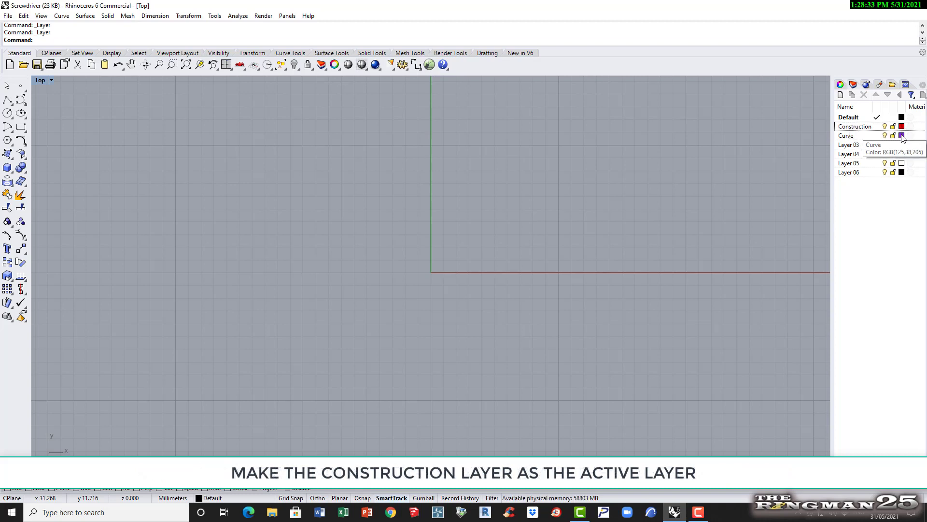
{"action": "left_click", "coordinate": [856, 127]}
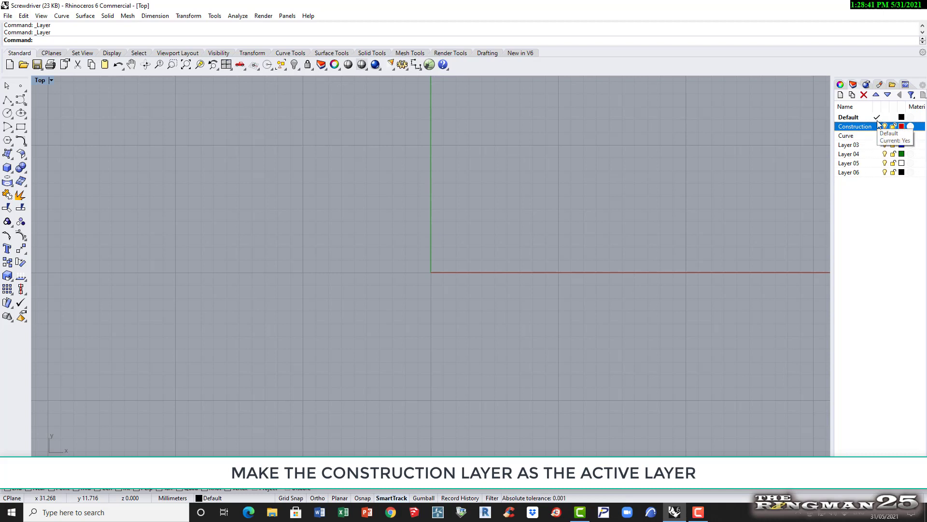
{"action": "left_click", "coordinate": [877, 126]}
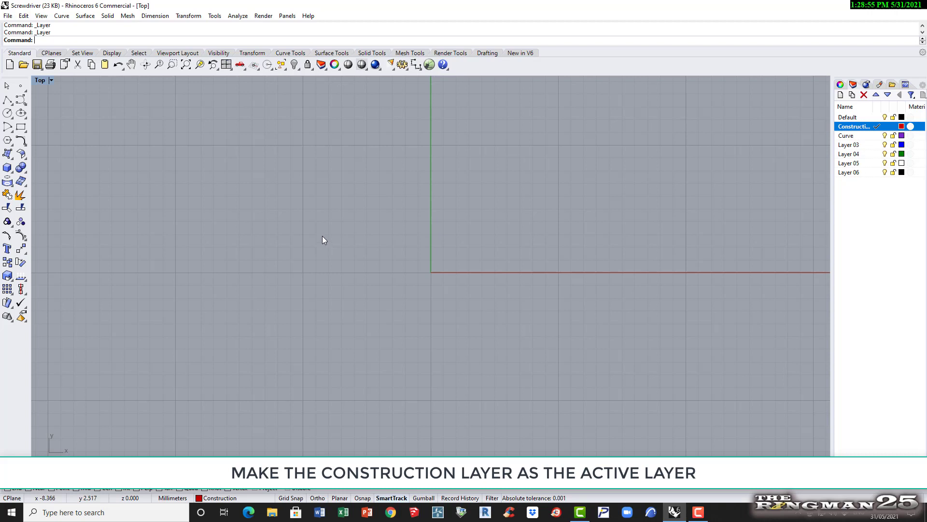
Step: Start a polyline at -70,0 and draw its first segment 18 mm vertically upward
{"action": "left_click", "coordinate": [62, 16]}
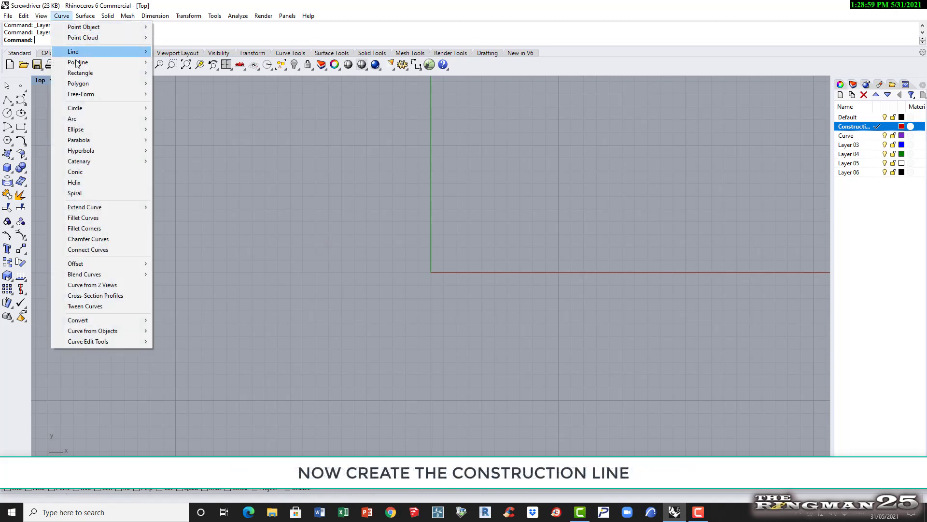
{"action": "mouse_move", "coordinate": [136, 67]}
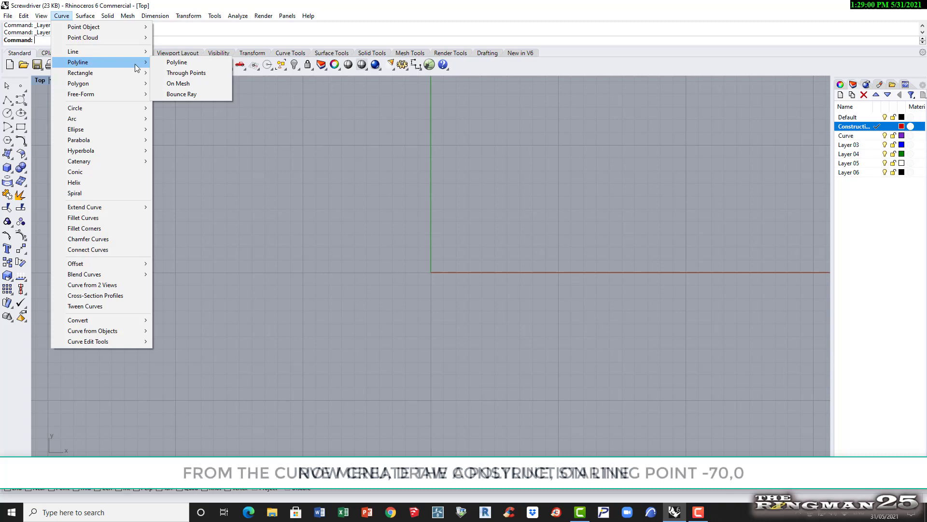
{"action": "left_click", "coordinate": [177, 62]}
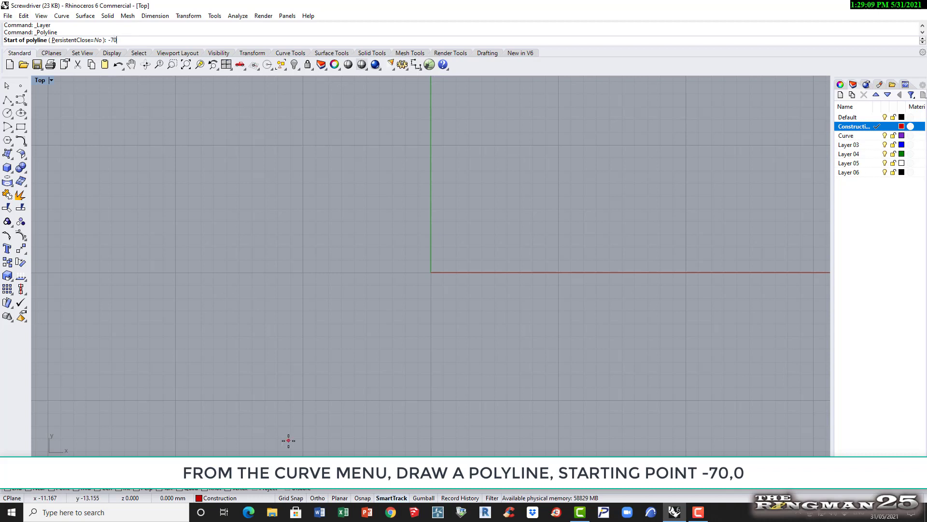
{"action": "key", "text": "Return"}
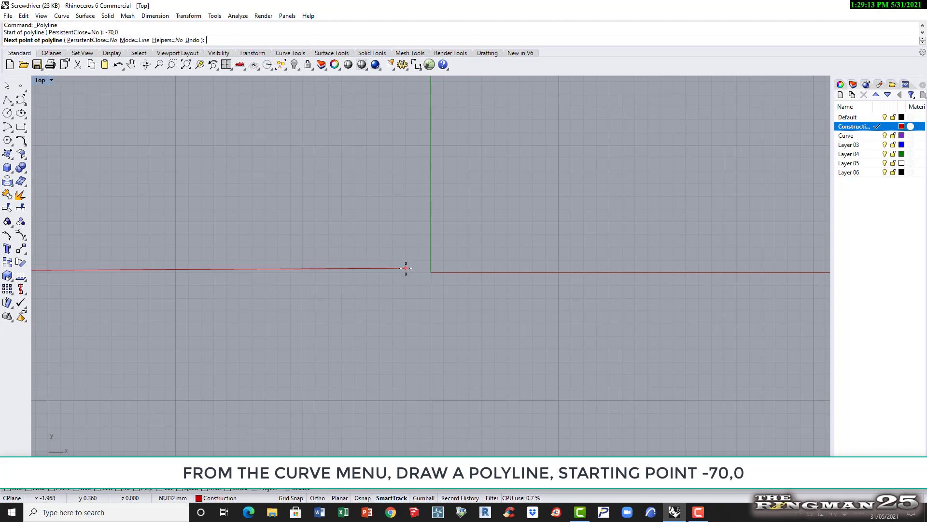
{"action": "scroll", "coordinate": [405, 268], "scroll_direction": "down", "scroll_amount": 5}
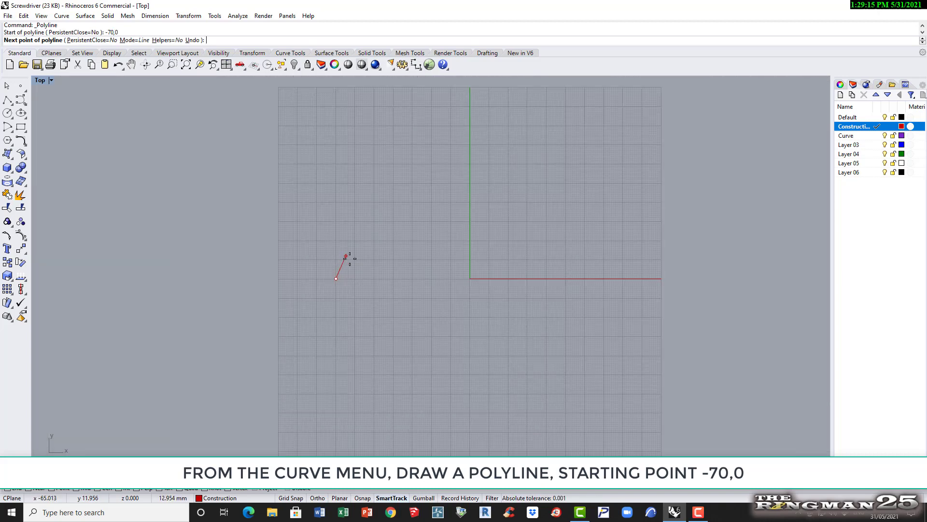
{"action": "scroll", "coordinate": [353, 271], "scroll_direction": "up", "scroll_amount": 2}
{"action": "scroll", "coordinate": [376, 271], "scroll_direction": "down", "scroll_amount": 3}
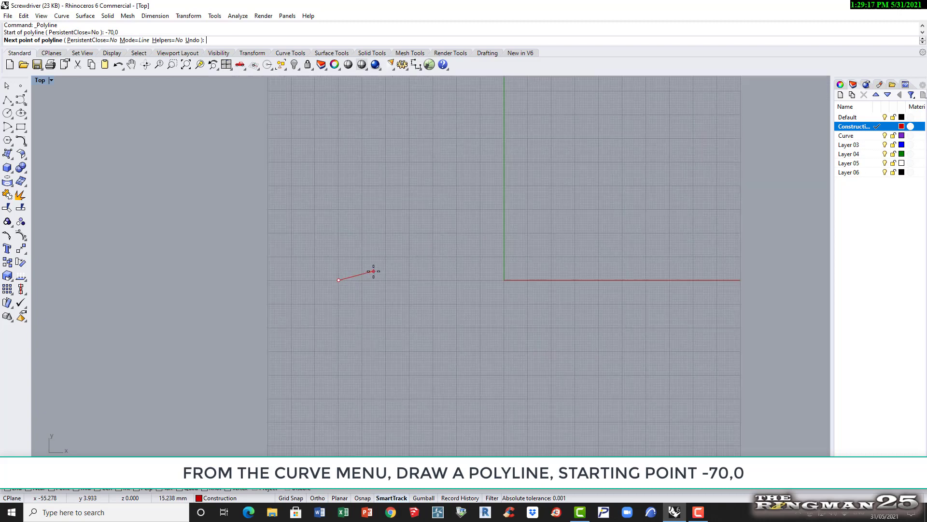
{"action": "scroll", "coordinate": [687, 286], "scroll_direction": "up", "scroll_amount": 3}
{"action": "scroll", "coordinate": [319, 276], "scroll_direction": "down", "scroll_amount": 2}
{"action": "scroll", "coordinate": [82, 261], "scroll_direction": "up", "scroll_amount": 1}
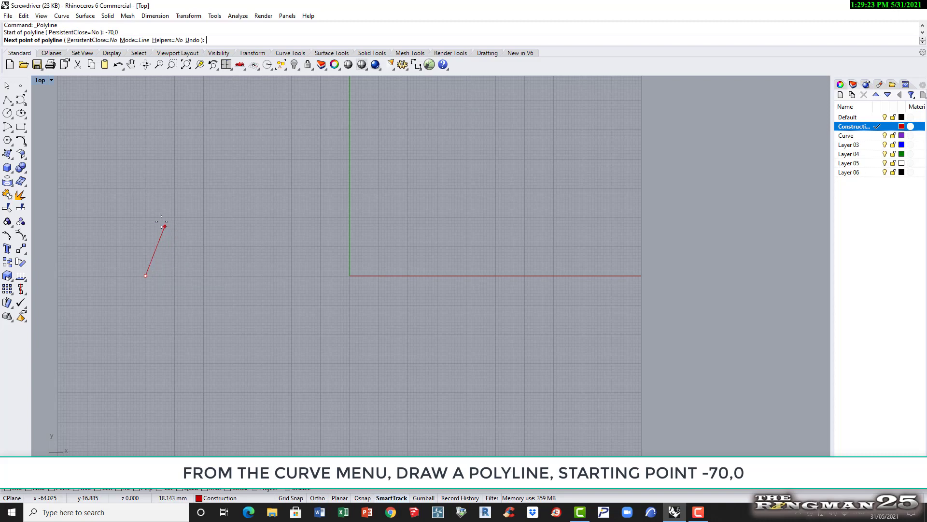
{"action": "type", "text": "18"}
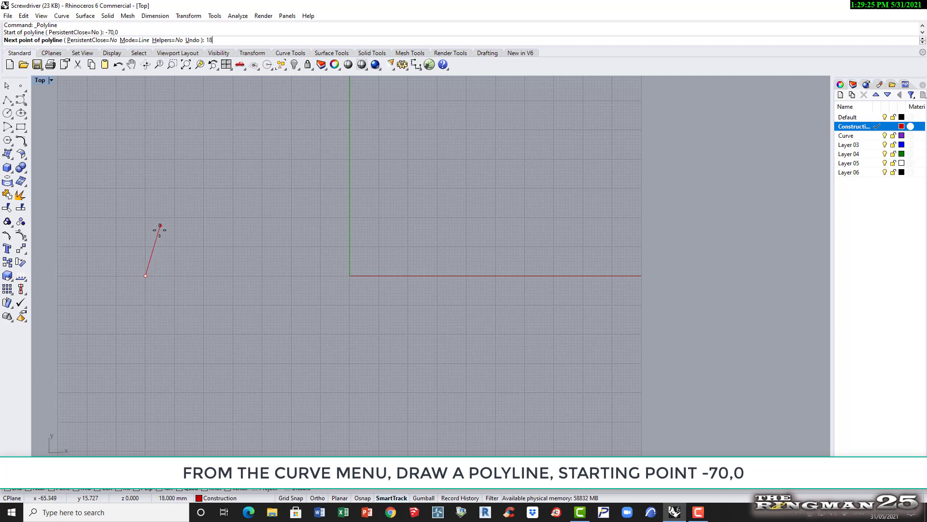
{"action": "key", "text": "F8"}
{"action": "left_click", "coordinate": [152, 210], "text": "shift"}
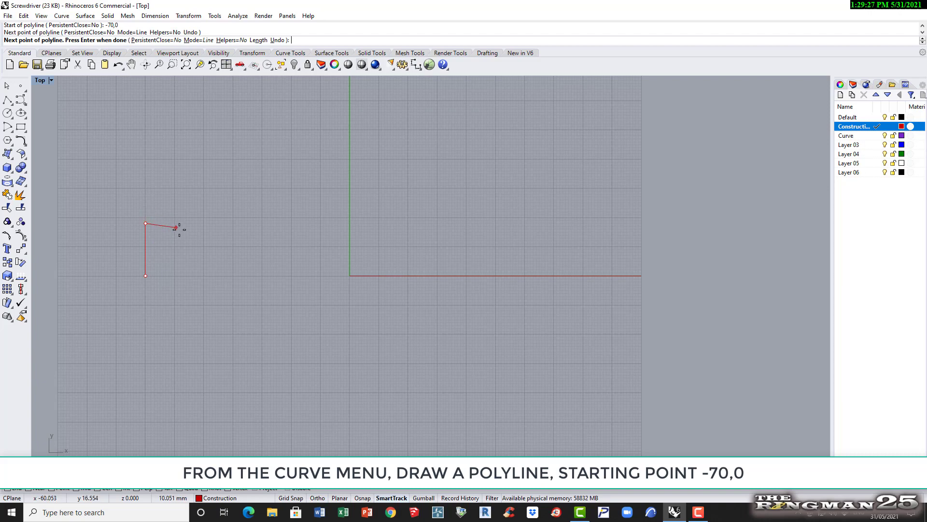
Step: Continue the polyline with a 50 mm horizontal segment to the right and an 8 mm vertical segment downward
{"action": "type", "text": "50"}
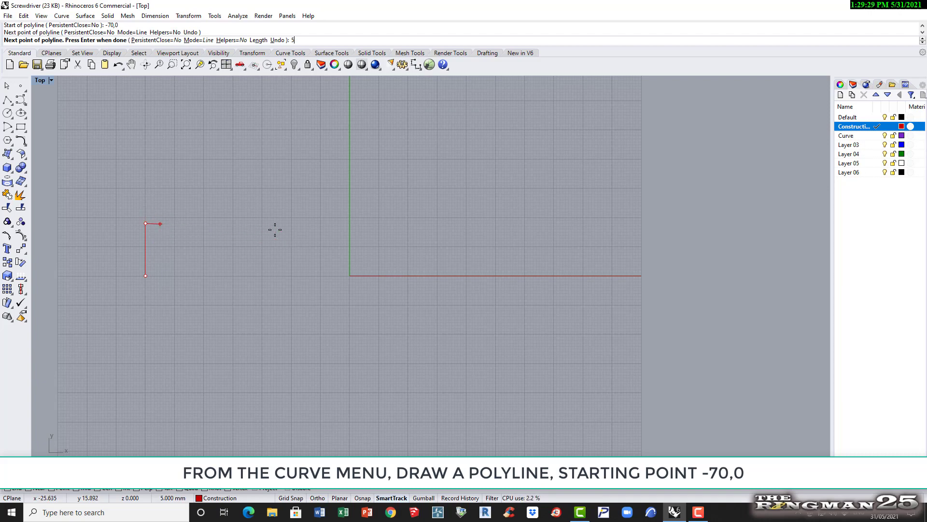
{"action": "key", "text": "F8"}
{"action": "key", "text": "Return"}
{"action": "left_click", "coordinate": [307, 232]}
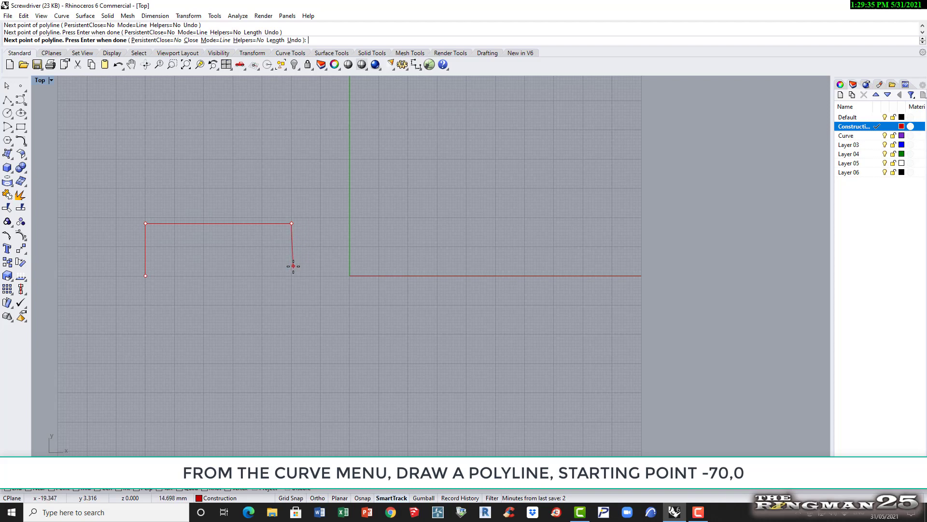
{"action": "type", "text": "8"}
{"action": "key", "text": "Return"}
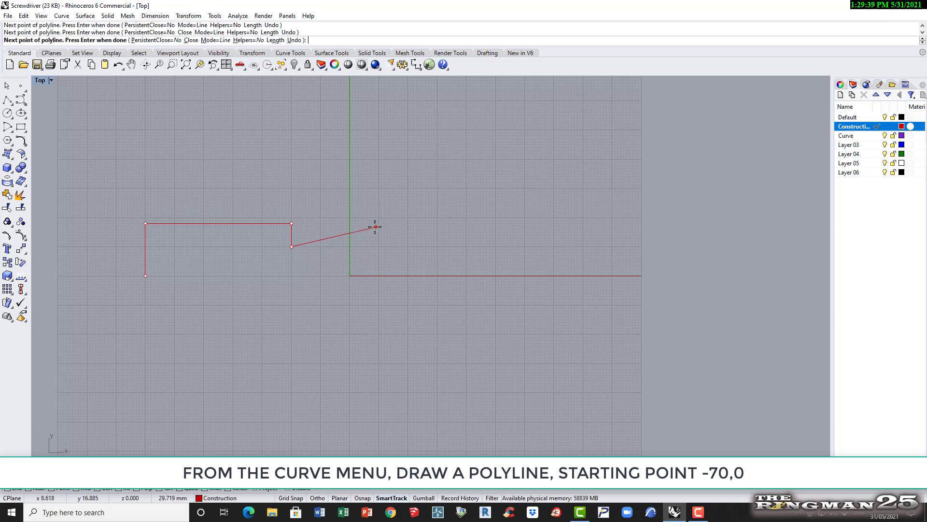
Step: Continue the polyline with a 20 mm horizontal segment to the right and an 8 mm vertical segment upward on the Y axis
{"action": "type", "text": "20"}
{"action": "key", "text": "Return"}
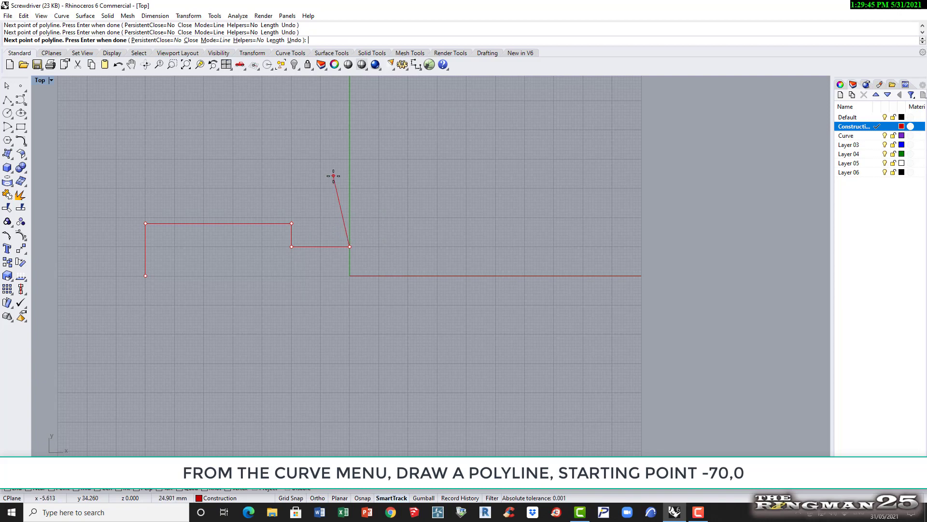
{"action": "type", "text": "8"}
{"action": "key", "text": "Return"}
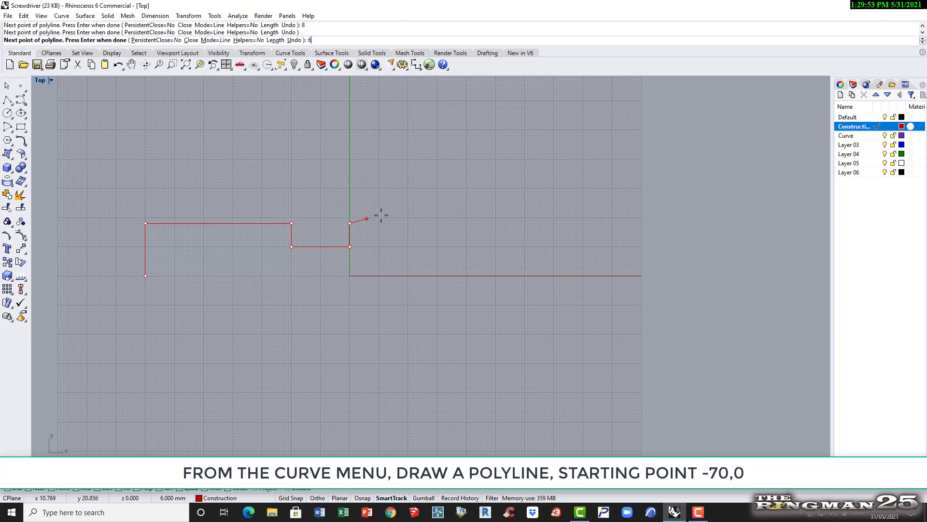
Step: Continue the polyline with a 6 mm horizontal segment to the right and an 11 mm vertical segment downward
{"action": "type", "text": "6"}
{"action": "key", "text": "Return"}
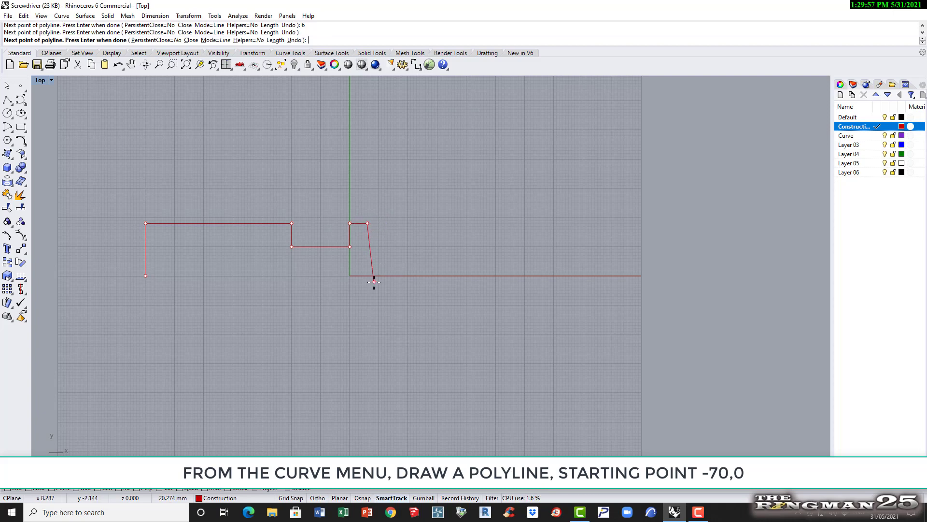
{"action": "type", "text": "11"}
{"action": "key", "text": "Return"}
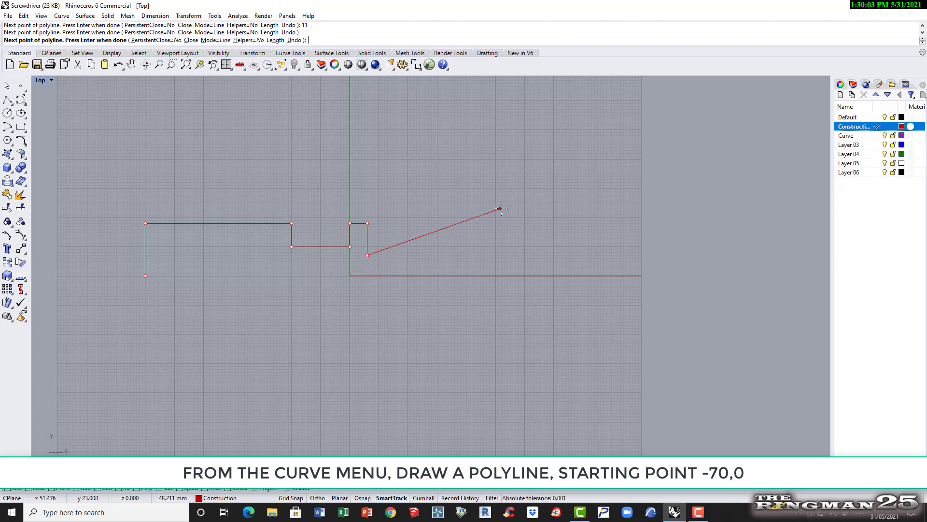
Step: Continue the polyline with a 42 mm horizontal segment to the right and a 3 mm vertical segment upward
{"action": "type", "text": "42"}
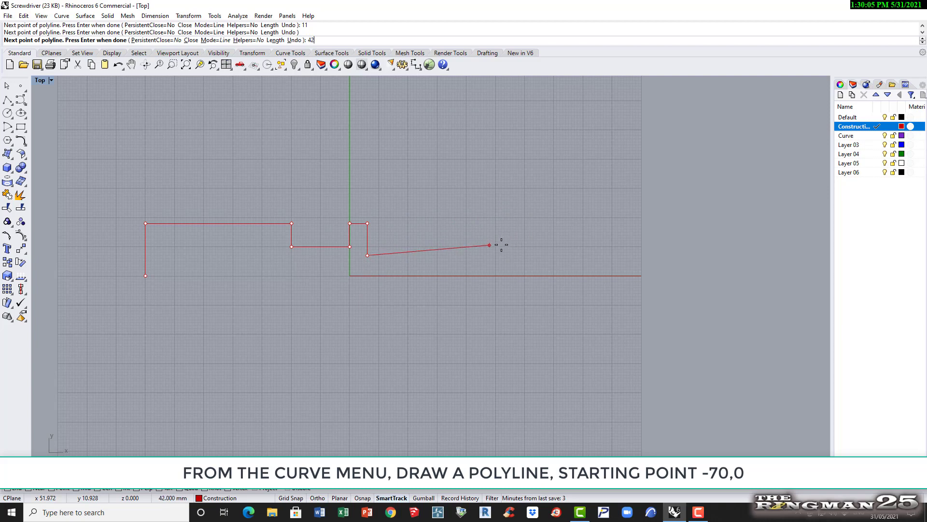
{"action": "key", "text": "Return"}
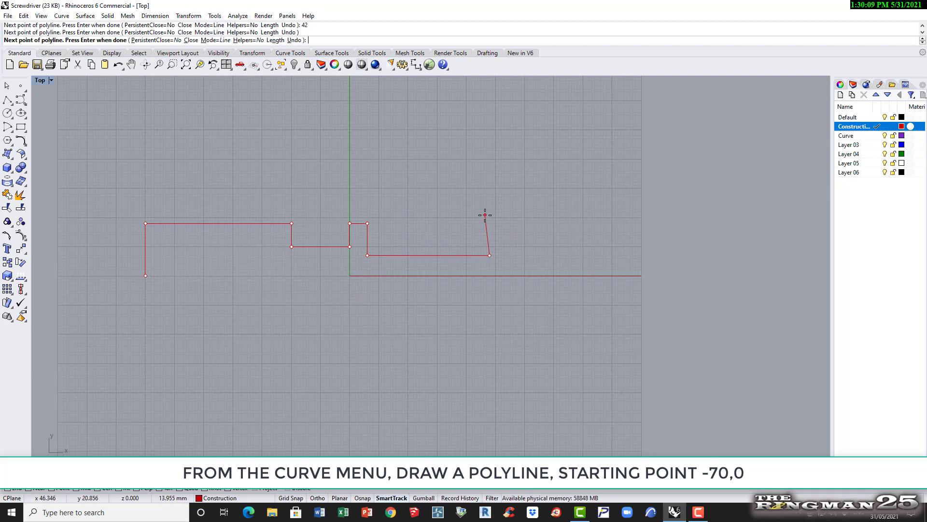
{"action": "type", "text": "3"}
{"action": "key", "text": "Return"}
{"action": "left_click", "coordinate": [488, 216]}
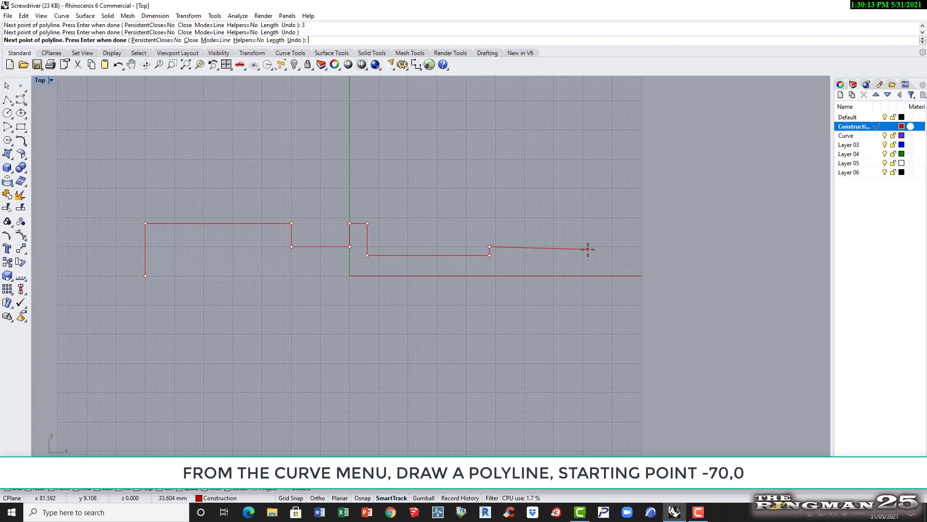
Step: Add a 25 mm horizontal segment to the right and a 10 mm segment down to the X axis, and finish the polyline
{"action": "type", "text": "25"}
{"action": "key", "text": "Return"}
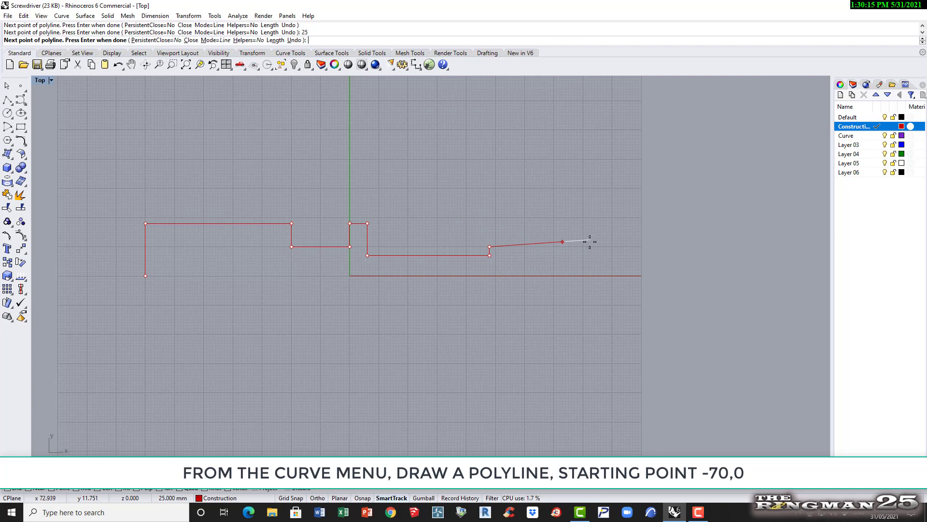
{"action": "left_click", "coordinate": [588, 253]}
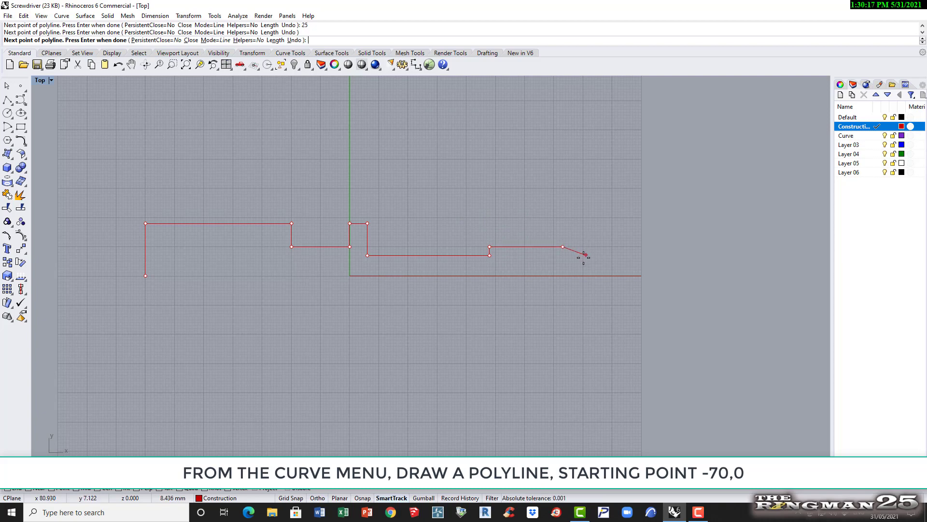
{"action": "type", "text": "10"}
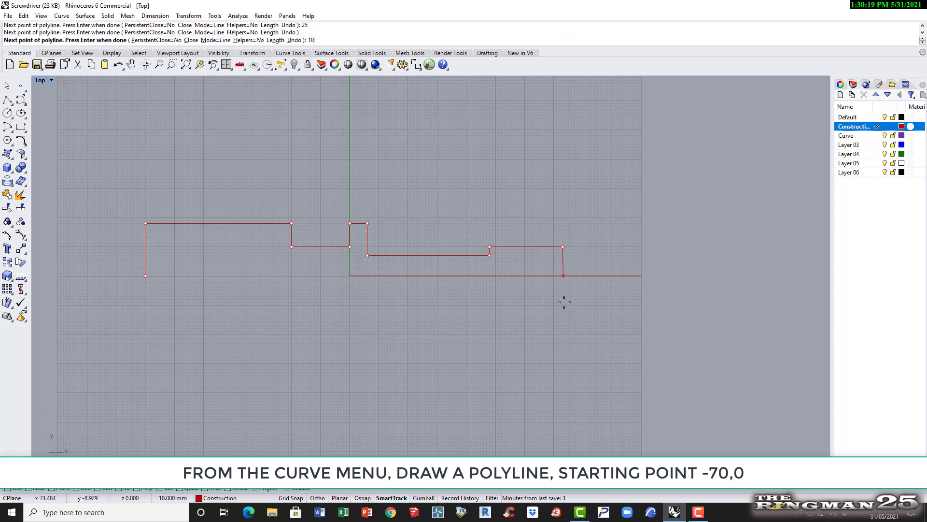
{"action": "key", "text": "Return"}
{"action": "left_click", "coordinate": [564, 317]}
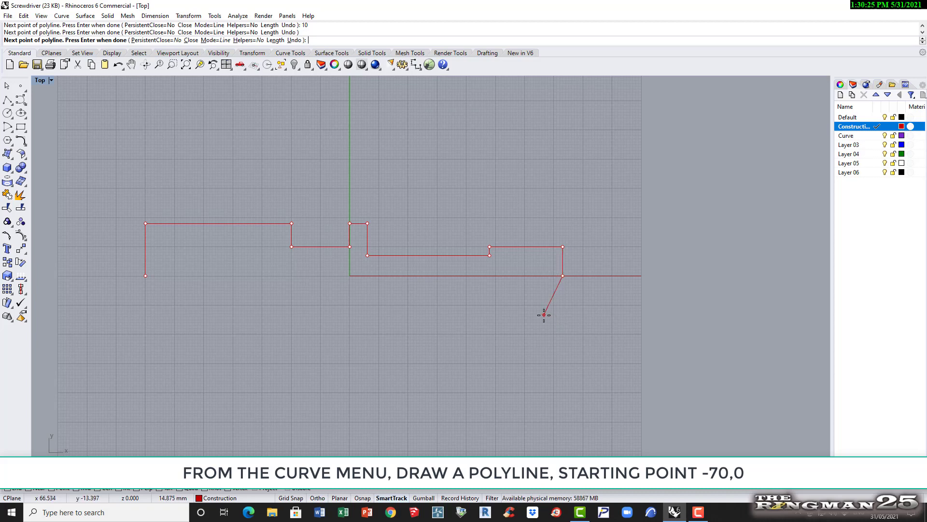
{"action": "key", "text": "Return"}
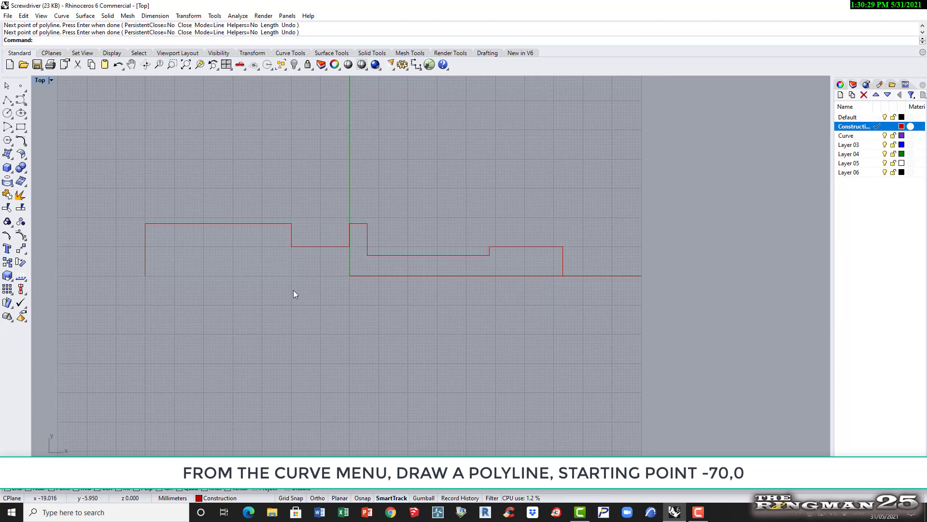
Step: Make the Curve layer the current layer
{"action": "scroll", "coordinate": [300, 284], "scroll_direction": "down", "scroll_amount": 4}
{"action": "scroll", "coordinate": [104, 262], "scroll_direction": "up", "scroll_amount": 4}
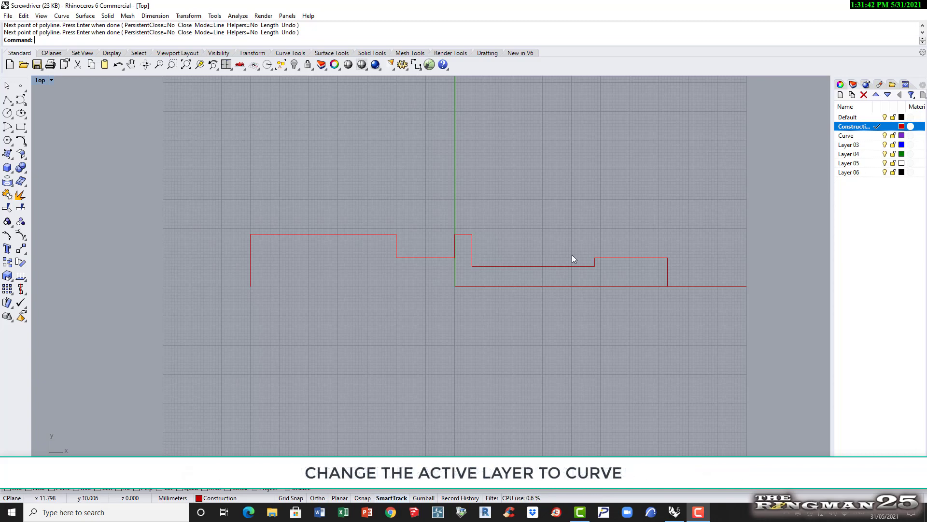
{"action": "left_click", "coordinate": [877, 135]}
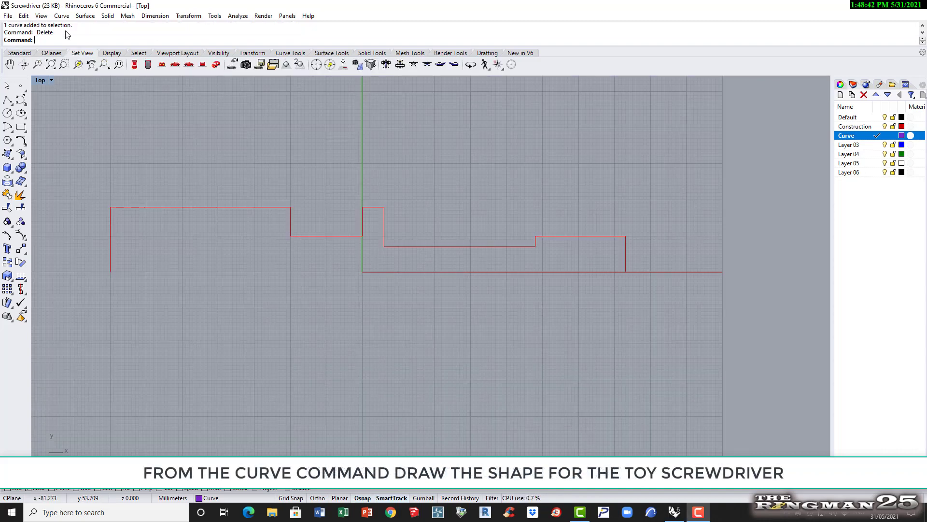
Step: Start a degree 3 control-point curve at the construction profile's start point -70,0, with control points up its first edge at about 8, 10 and 12 mm
{"action": "left_click", "coordinate": [64, 17]}
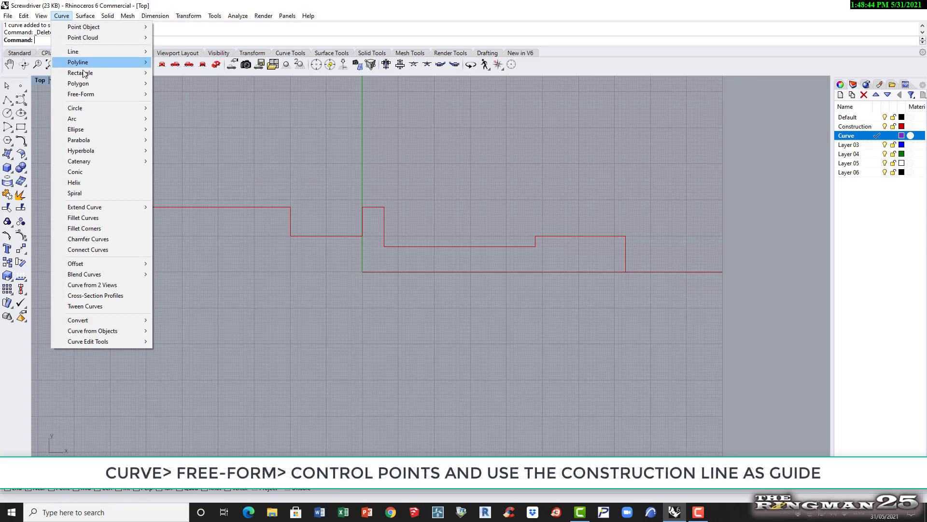
{"action": "mouse_move", "coordinate": [87, 94]}
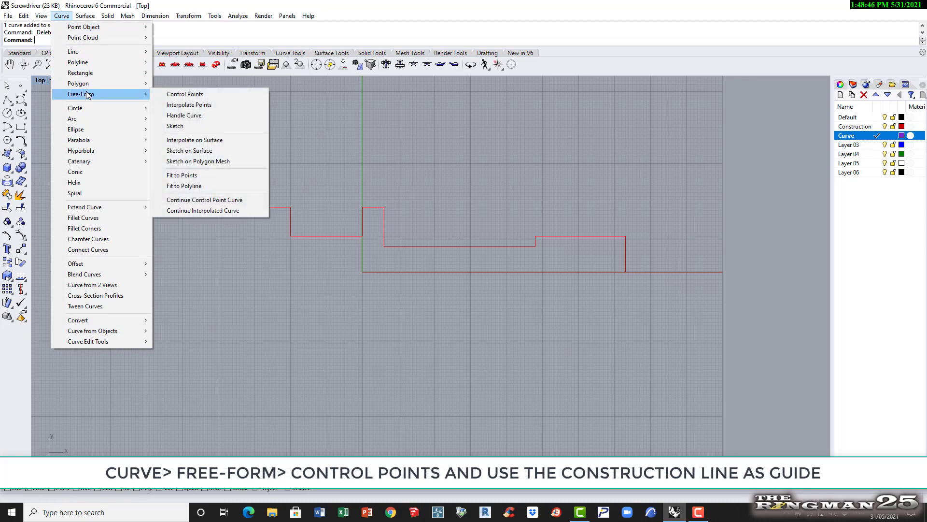
{"action": "left_click", "coordinate": [203, 94]}
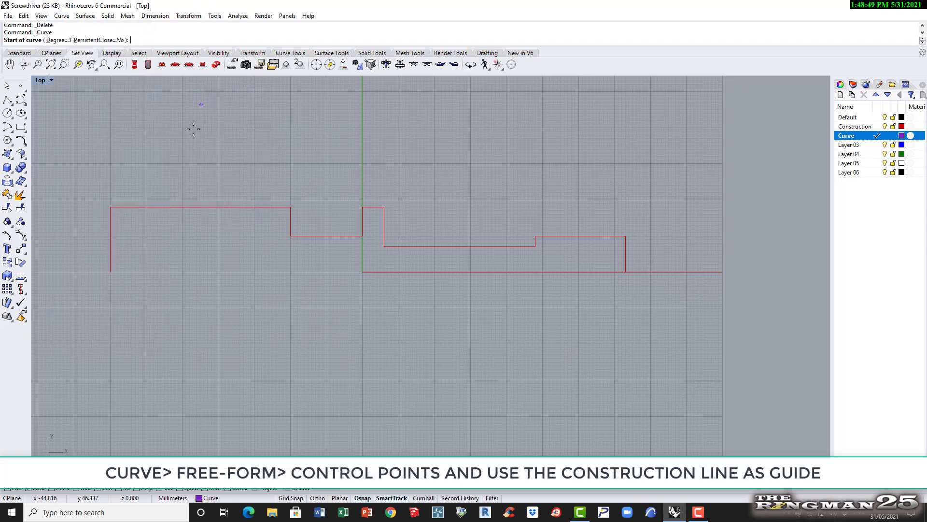
{"action": "left_click", "coordinate": [110, 272]}
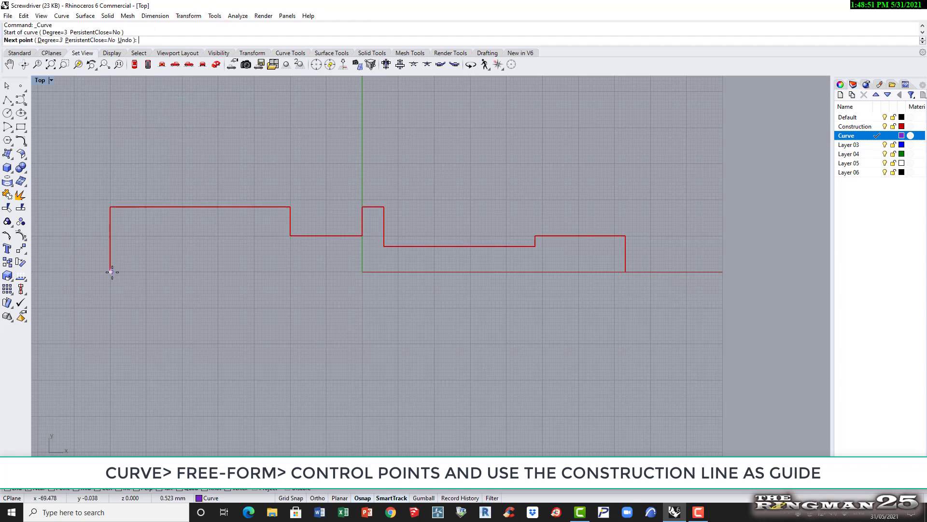
{"action": "left_click", "coordinate": [110, 247]}
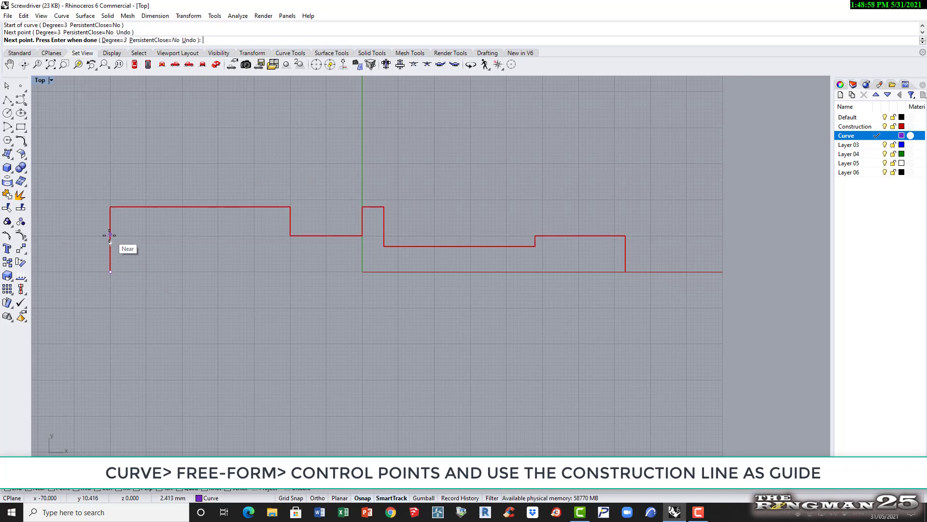
{"action": "left_click", "coordinate": [110, 235]}
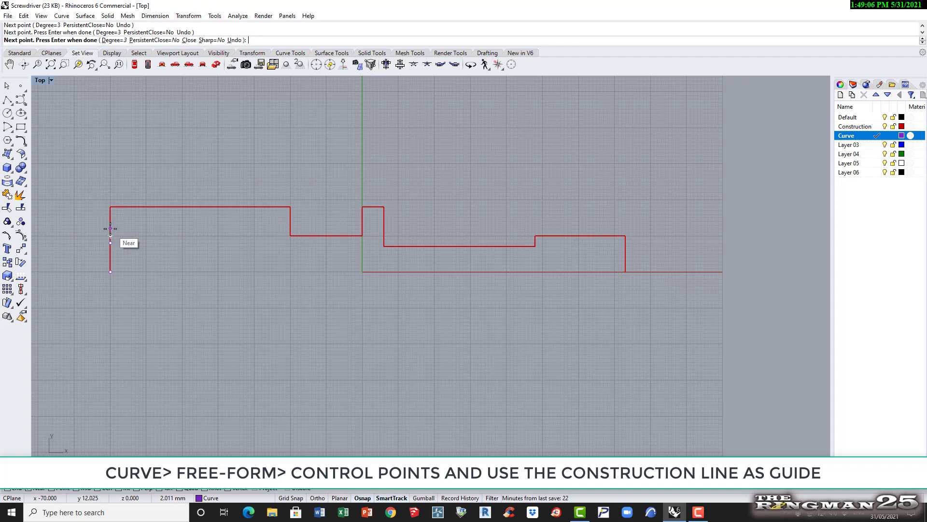
{"action": "left_click", "coordinate": [110, 227]}
{"action": "left_click", "coordinate": [110, 228]}
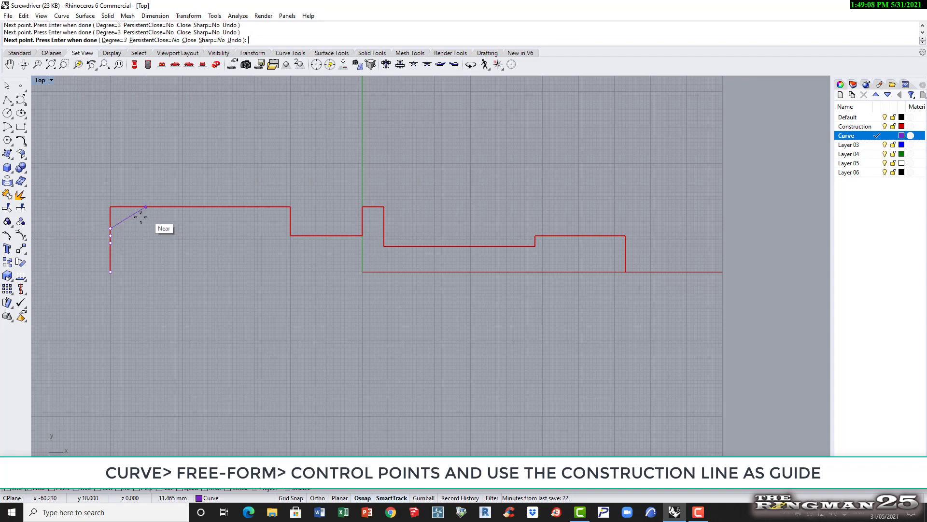
{"action": "scroll", "coordinate": [112, 233], "scroll_direction": "up", "scroll_amount": 6}
{"action": "scroll", "coordinate": [108, 238], "scroll_direction": "up", "scroll_amount": 6}
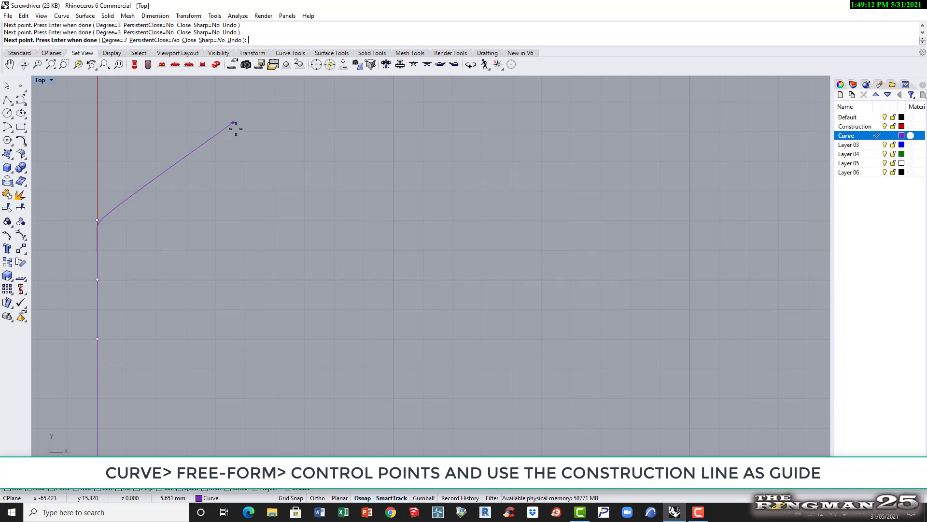
{"action": "scroll", "coordinate": [236, 135], "scroll_direction": "down", "scroll_amount": 2}
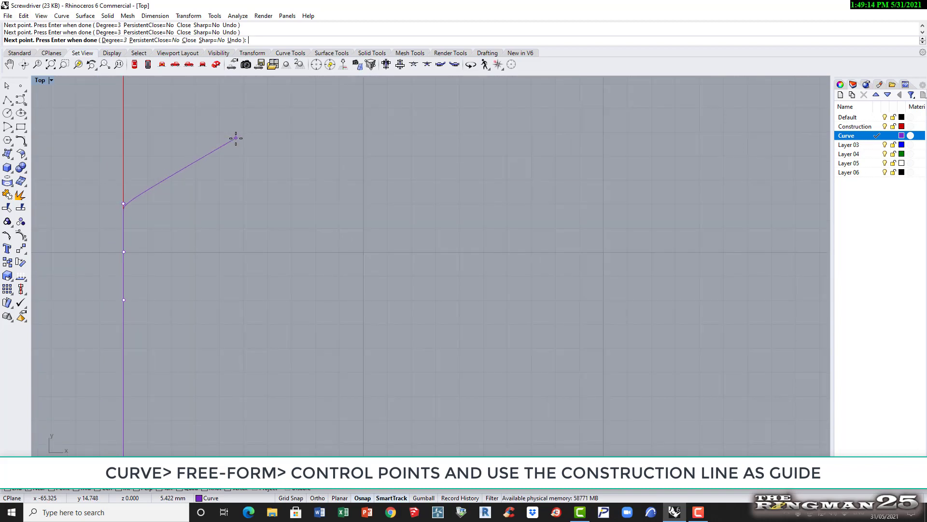
{"action": "type", "text": "u"}
{"action": "key", "text": "Return"}
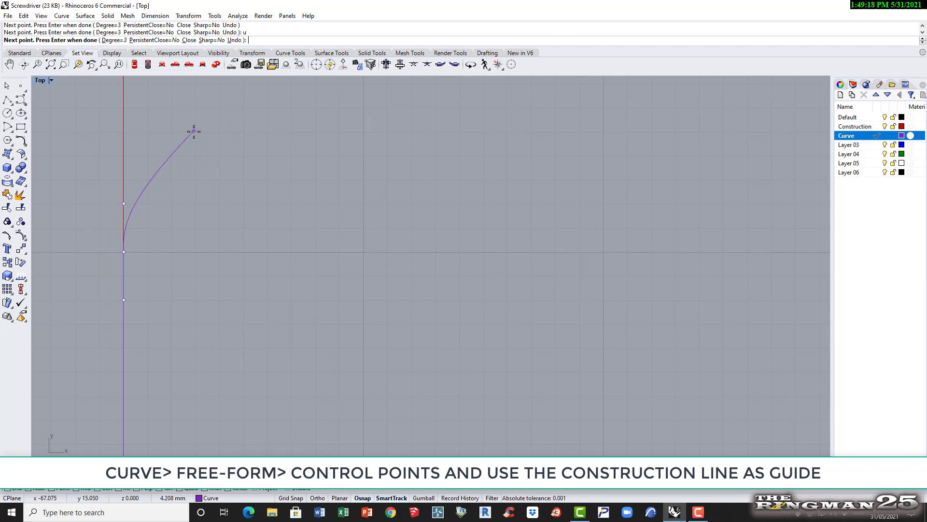
Step: Add three control points on the 50 mm top edge between about x -36 and -30, and two on the upper part of the vertical edge beyond it
{"action": "scroll", "coordinate": [201, 133], "scroll_direction": "down", "scroll_amount": 3}
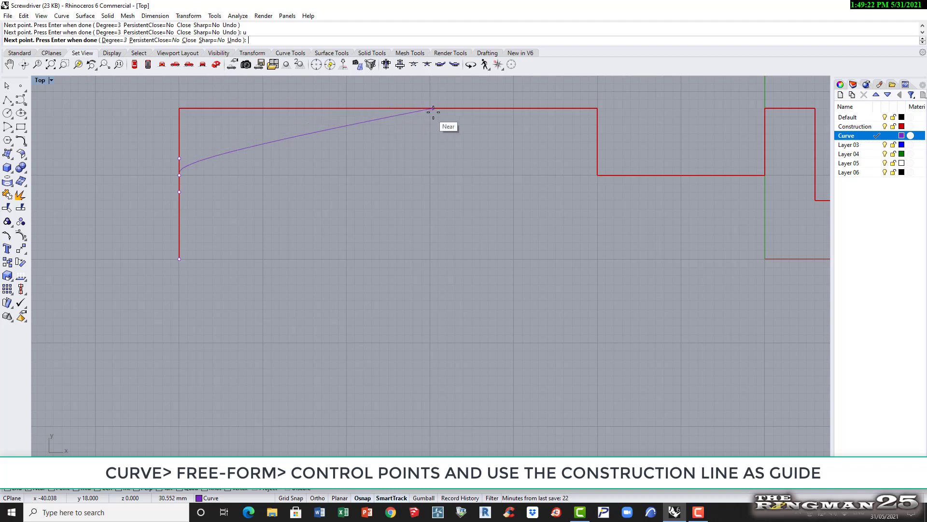
{"action": "left_click", "coordinate": [464, 109]}
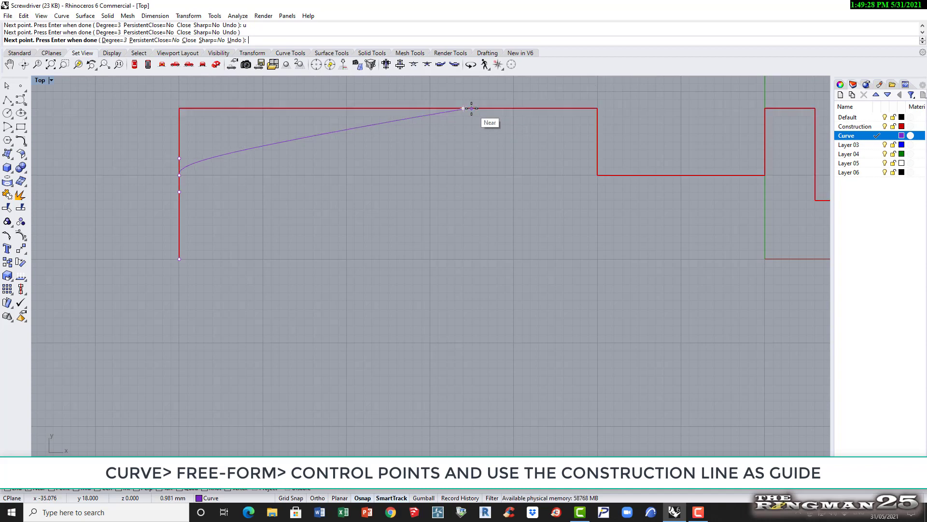
{"action": "left_click", "coordinate": [476, 108]}
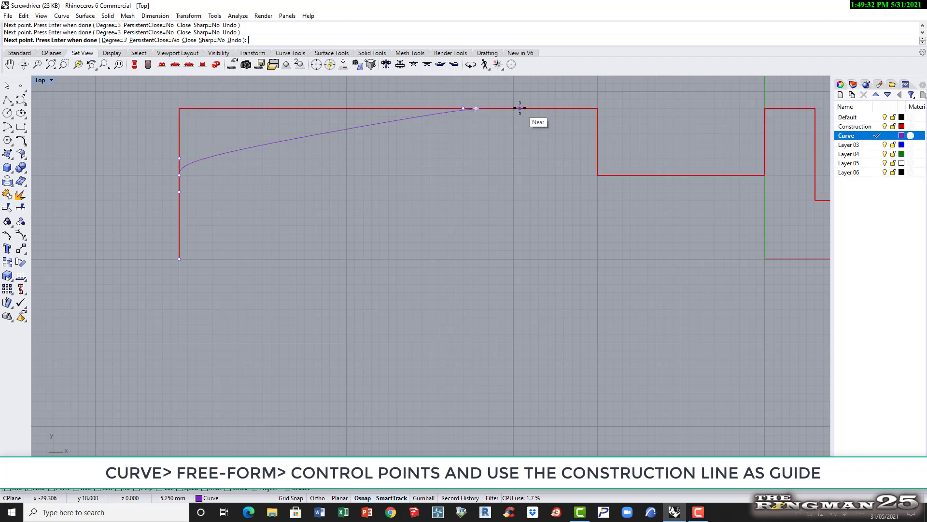
{"action": "left_click", "coordinate": [511, 108]}
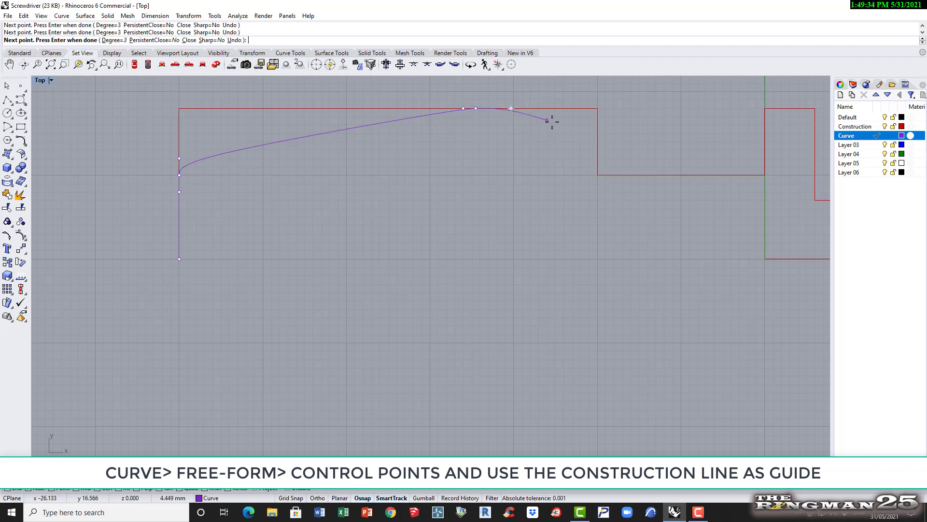
{"action": "left_click", "coordinate": [597, 123]}
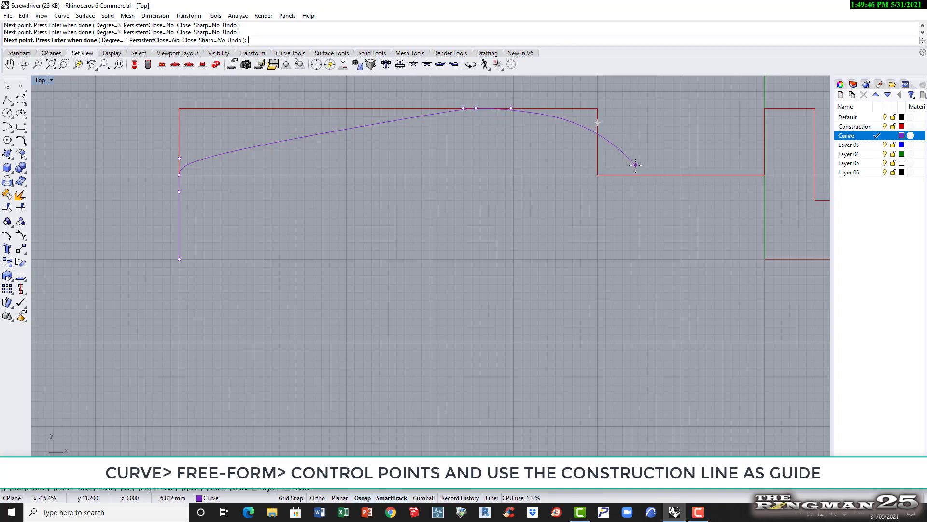
{"action": "left_click", "coordinate": [598, 131]}
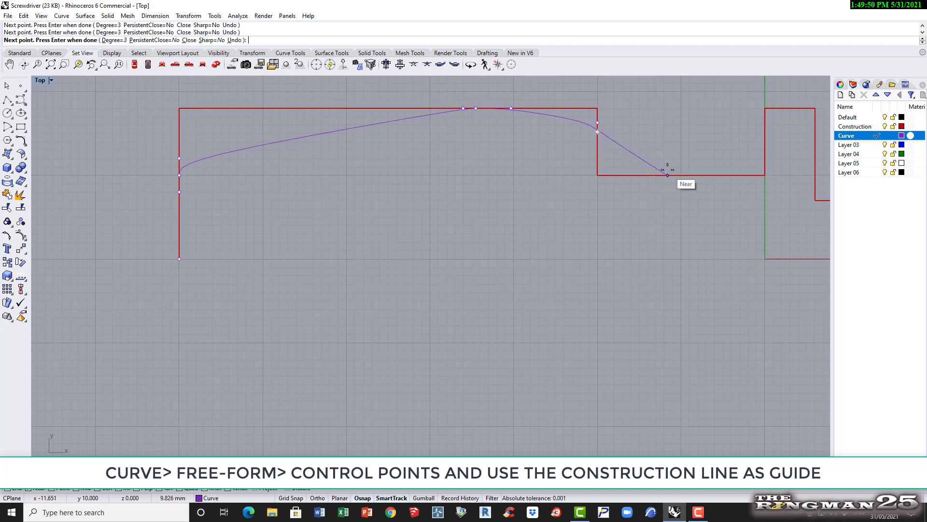
Step: Continue the curve with three control points along the middle of the 20 mm recess edge and one on the Y axis at about 15.5 mm
{"action": "left_click", "coordinate": [659, 175]}
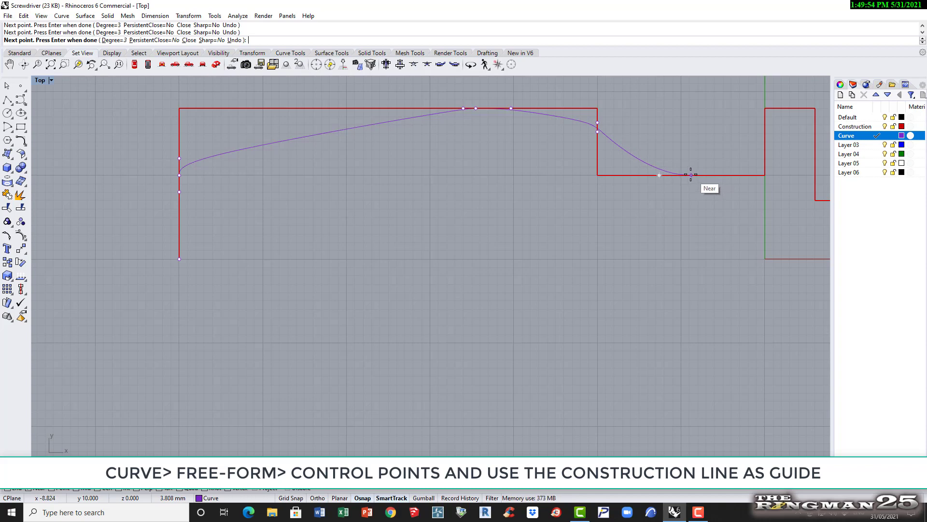
{"action": "left_click", "coordinate": [679, 175]}
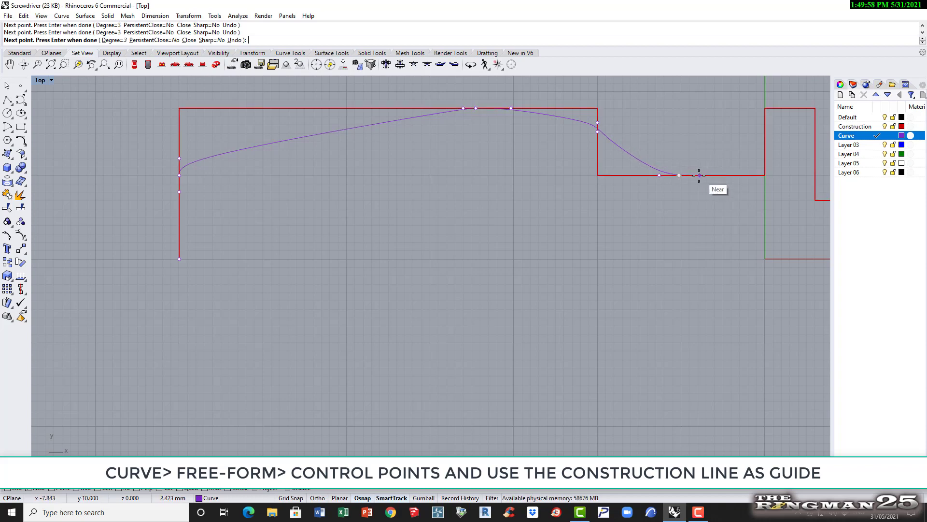
{"action": "left_click", "coordinate": [693, 175]}
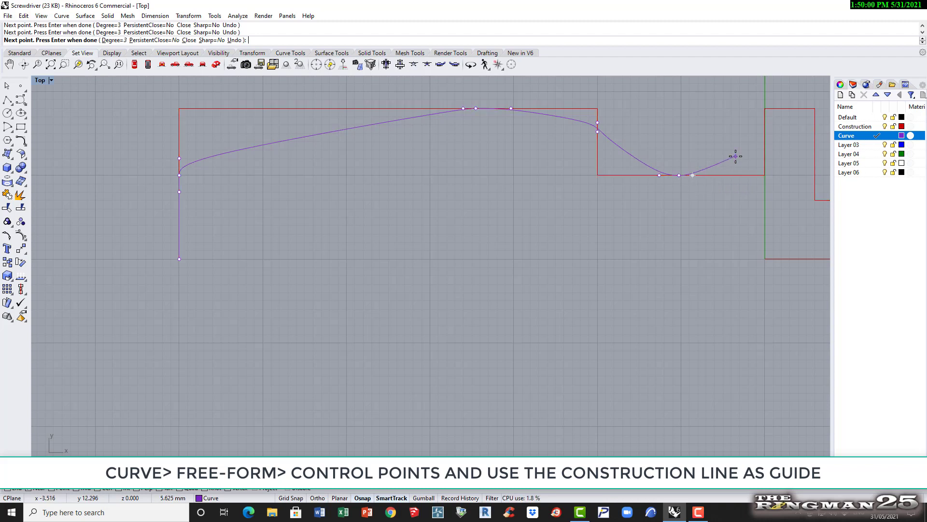
{"action": "left_click", "coordinate": [765, 128]}
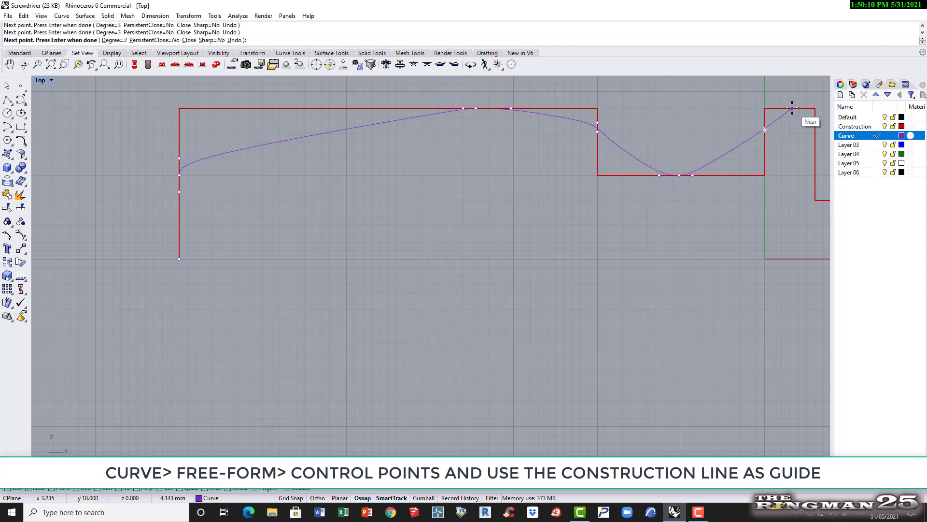
Step: Continue the curve over the 6 mm wide collar, with two control points on its top edge and further ones down its far vertical edge
{"action": "left_click", "coordinate": [792, 108]}
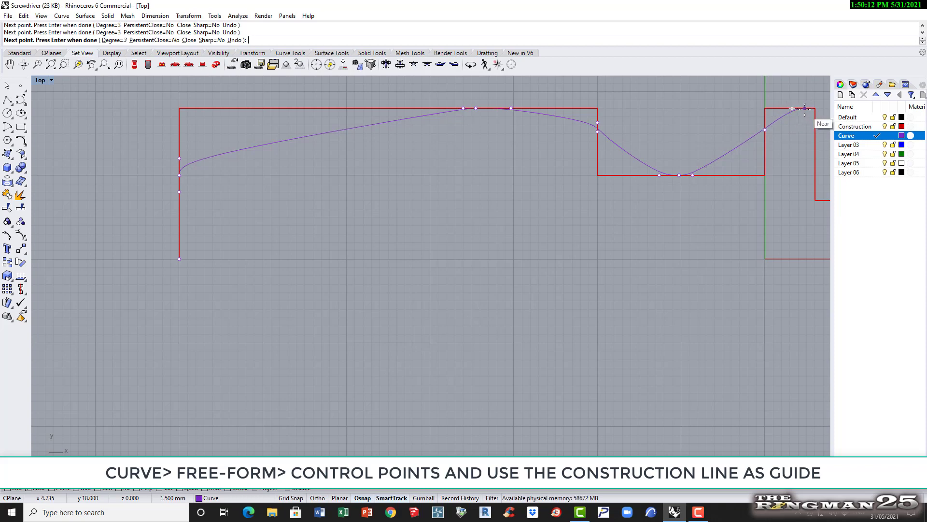
{"action": "left_click", "coordinate": [804, 108]}
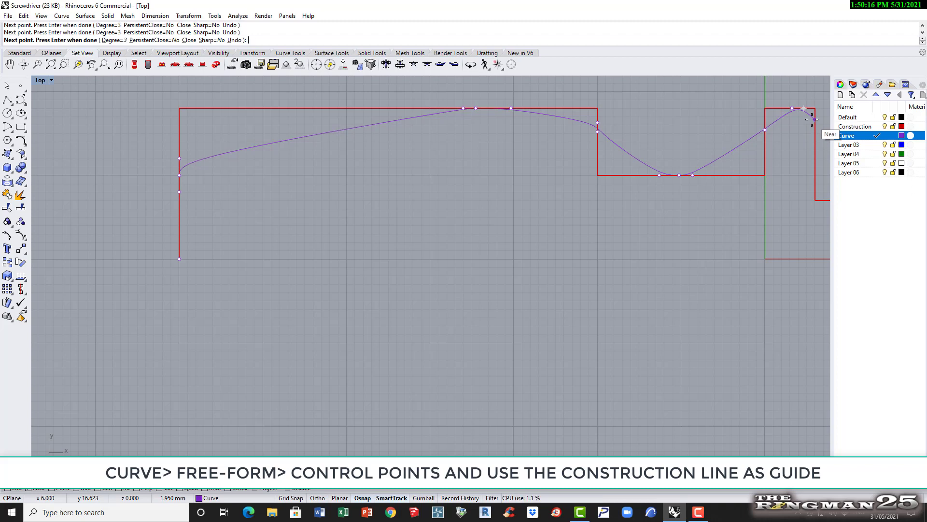
{"action": "left_click", "coordinate": [815, 118]}
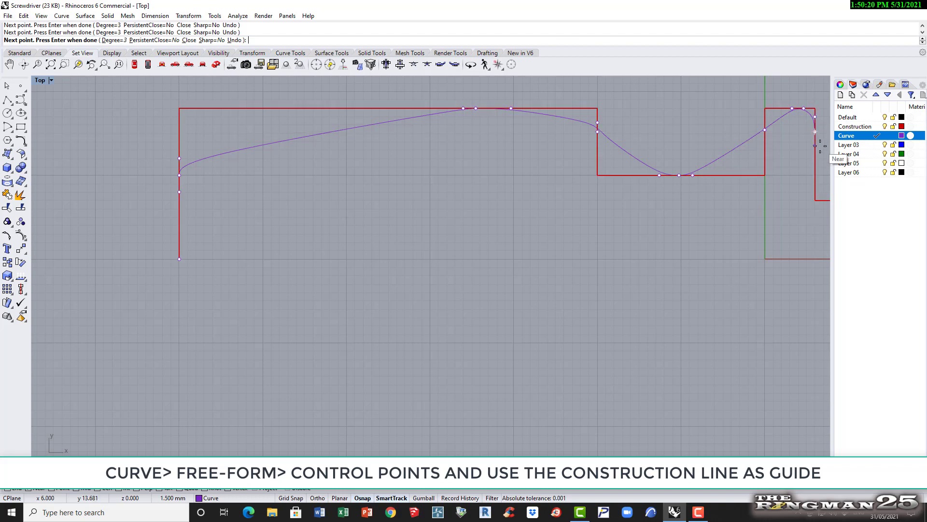
Step: Undo the last control point on the collar's far vertical edge and place a replacement higher on that edge, at about y 16.6 mm
{"action": "scroll", "coordinate": [787, 149], "scroll_direction": "down", "scroll_amount": 2}
{"action": "scroll", "coordinate": [768, 162], "scroll_direction": "down", "scroll_amount": 2}
{"action": "scroll", "coordinate": [753, 166], "scroll_direction": "up", "scroll_amount": 4}
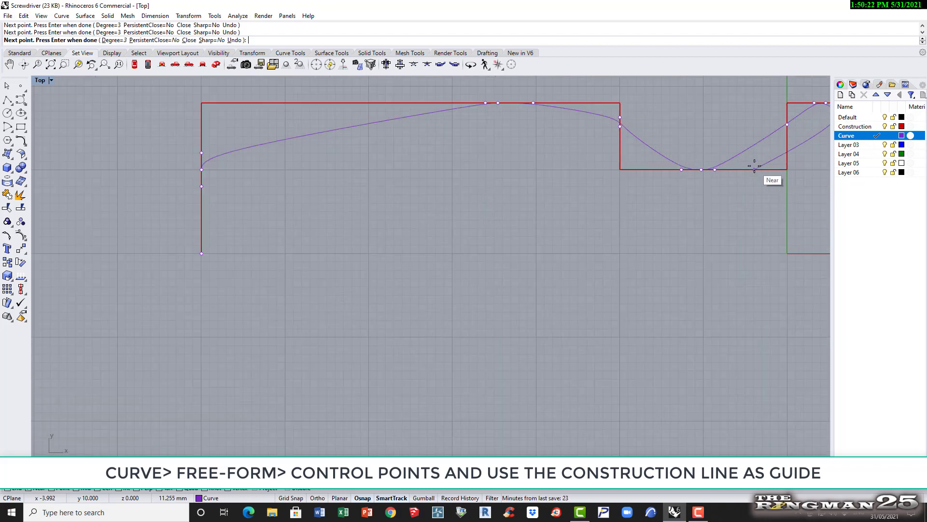
{"action": "scroll", "coordinate": [685, 155], "scroll_direction": "down", "scroll_amount": 4}
{"action": "scroll", "coordinate": [442, 175], "scroll_direction": "down", "scroll_amount": 8}
{"action": "scroll", "coordinate": [551, 170], "scroll_direction": "up", "scroll_amount": 5}
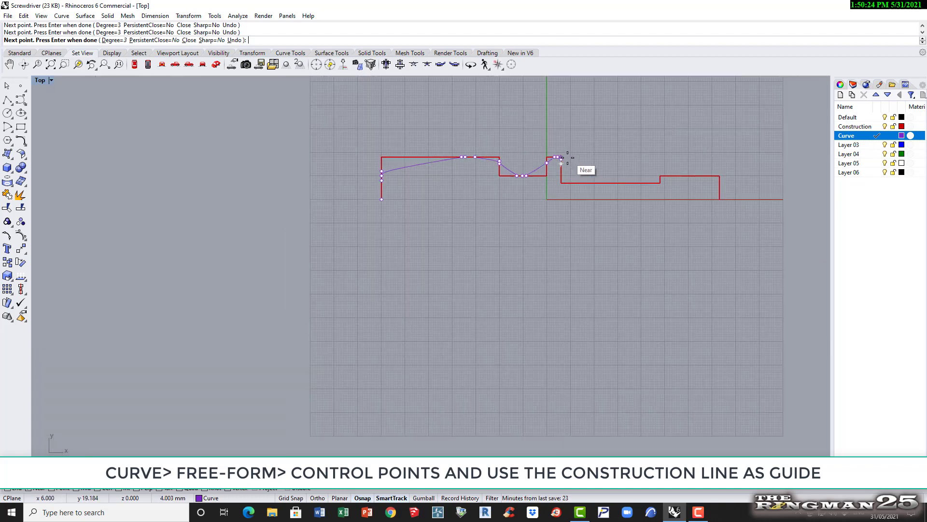
{"action": "left_click", "coordinate": [554, 168]}
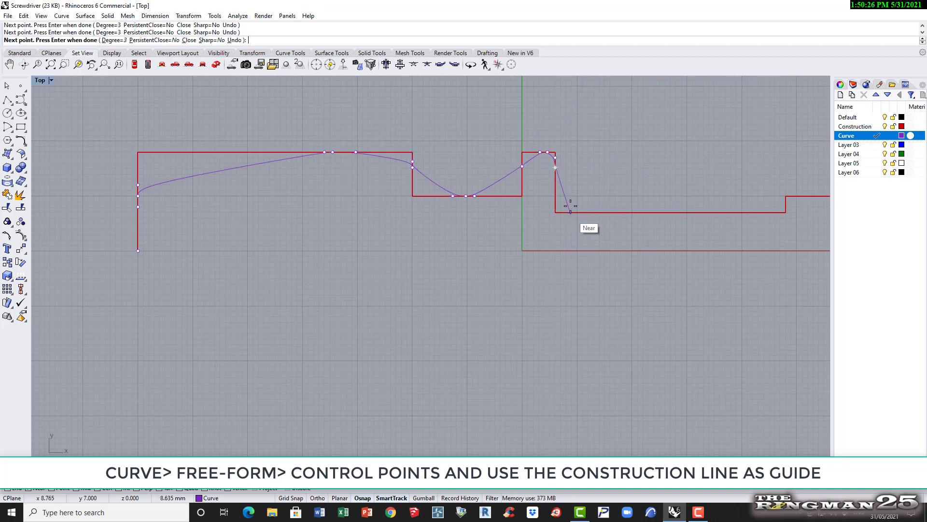
{"action": "scroll", "coordinate": [561, 156], "scroll_direction": "up", "scroll_amount": 5}
{"action": "scroll", "coordinate": [554, 176], "scroll_direction": "up", "scroll_amount": 5}
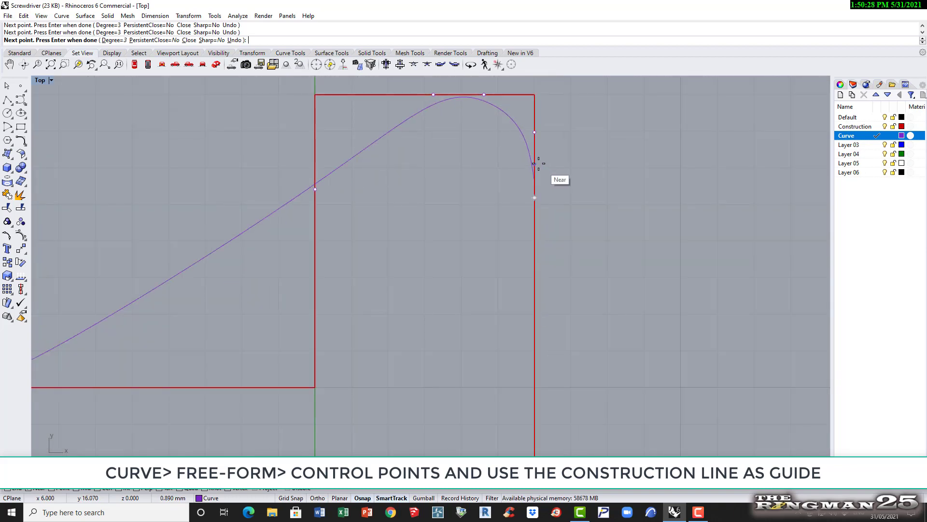
{"action": "scroll", "coordinate": [535, 162], "scroll_direction": "up", "scroll_amount": 3}
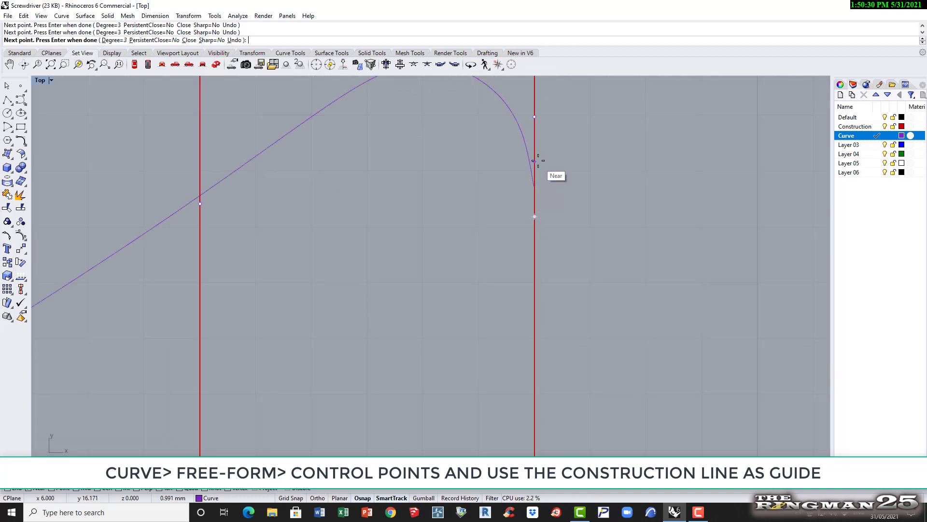
{"action": "type", "text": "u"}
{"action": "key", "text": "Return"}
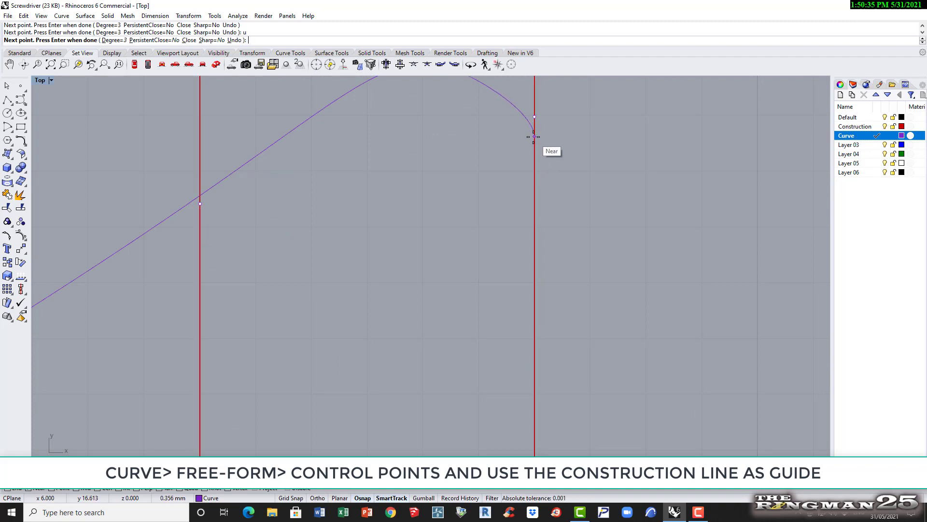
{"action": "left_click", "coordinate": [534, 138]}
{"action": "left_click", "coordinate": [534, 141]}
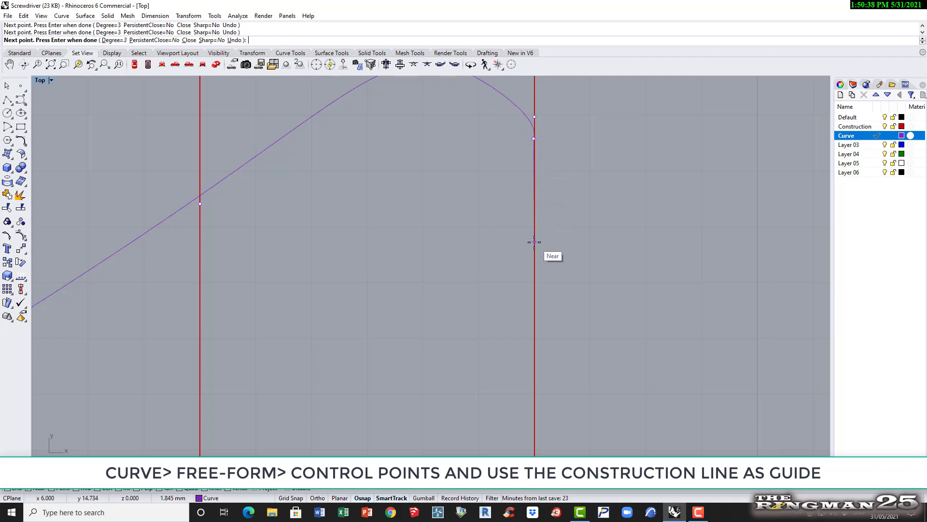
Step: Stack control points on the construction corner at 6,7 where the collar meets the shaft, undoing the one placed just beside it
{"action": "scroll", "coordinate": [535, 240], "scroll_direction": "down", "scroll_amount": 3}
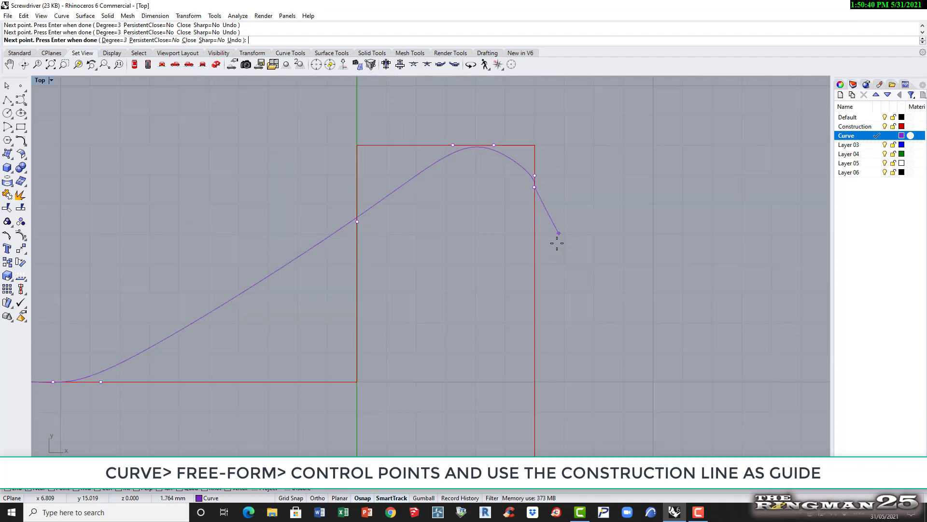
{"action": "scroll", "coordinate": [534, 327], "scroll_direction": "down", "scroll_amount": 4}
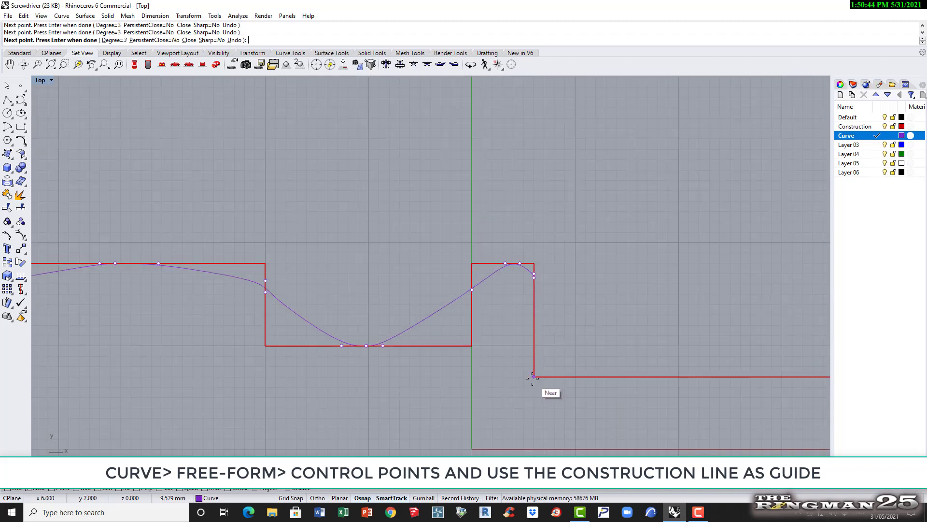
{"action": "scroll", "coordinate": [532, 378], "scroll_direction": "up", "scroll_amount": 5}
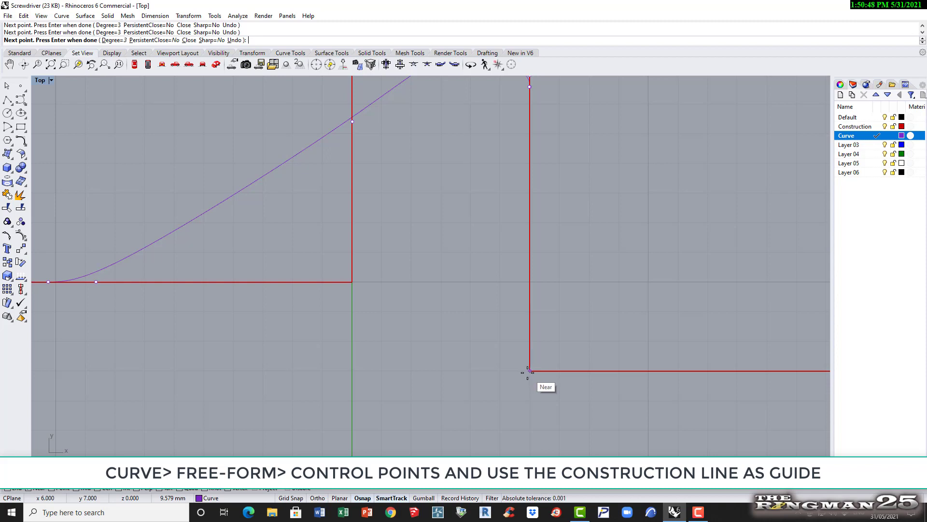
{"action": "scroll", "coordinate": [528, 371], "scroll_direction": "up", "scroll_amount": 5}
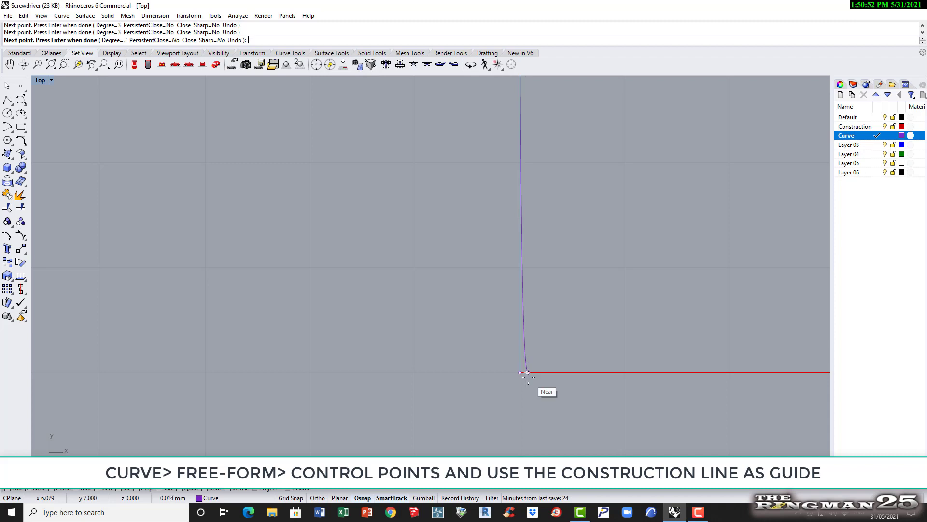
{"action": "type", "text": "u"}
{"action": "key", "text": "Return"}
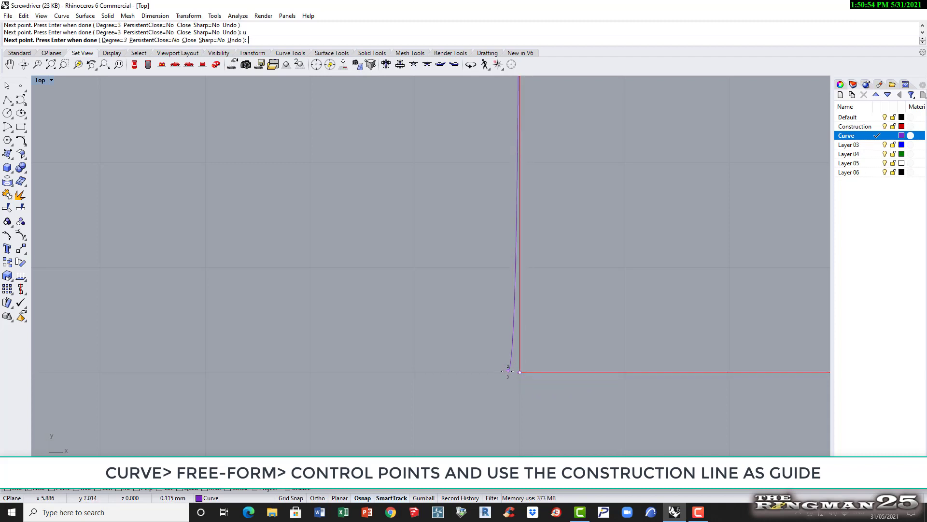
{"action": "left_click", "coordinate": [520, 373]}
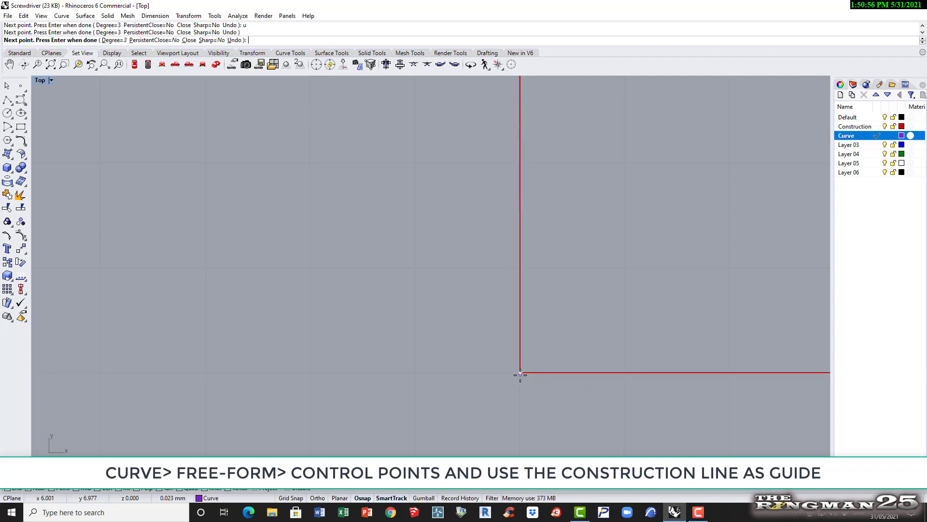
{"action": "scroll", "coordinate": [551, 332], "scroll_direction": "down", "scroll_amount": 5}
{"action": "scroll", "coordinate": [550, 333], "scroll_direction": "down", "scroll_amount": 10}
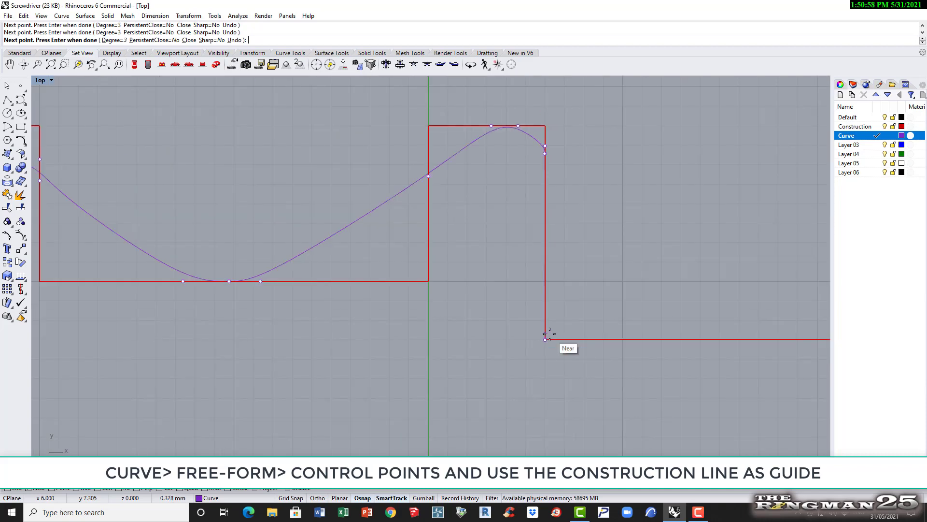
{"action": "left_click", "coordinate": [549, 334]}
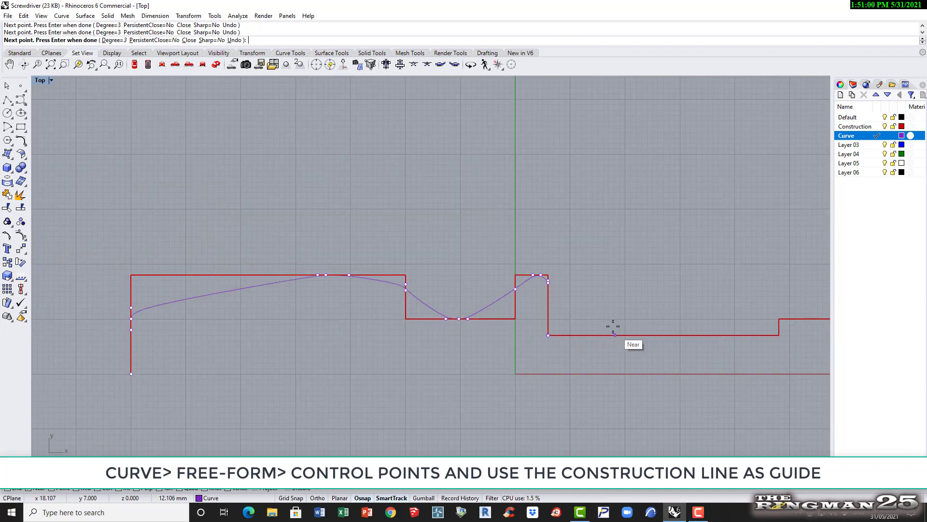
Step: Continue the curve along the shaft edge with stacked control points just before the tip's step, at about 47.2,7
{"action": "scroll", "coordinate": [575, 317], "scroll_direction": "down", "scroll_amount": 4}
{"action": "scroll", "coordinate": [752, 325], "scroll_direction": "down", "scroll_amount": 3}
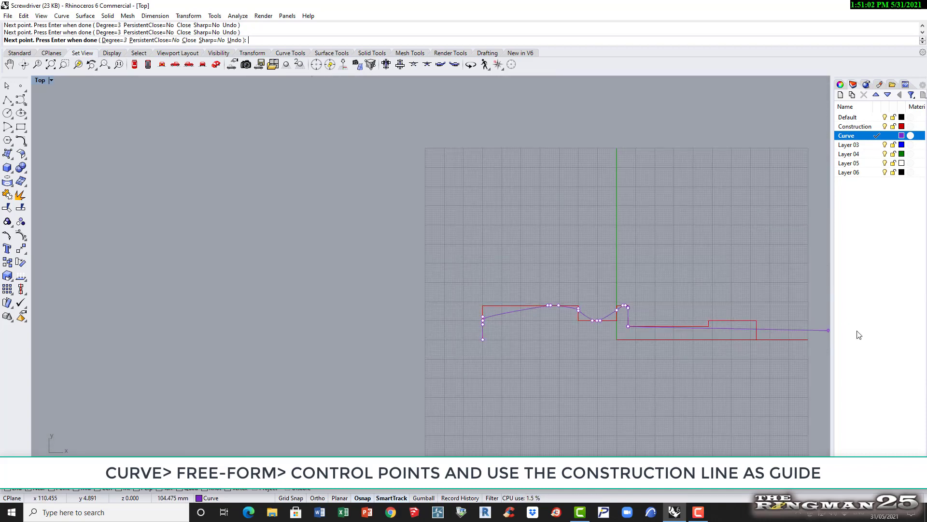
{"action": "scroll", "coordinate": [743, 326], "scroll_direction": "up", "scroll_amount": 10}
{"action": "scroll", "coordinate": [693, 345], "scroll_direction": "up", "scroll_amount": 5}
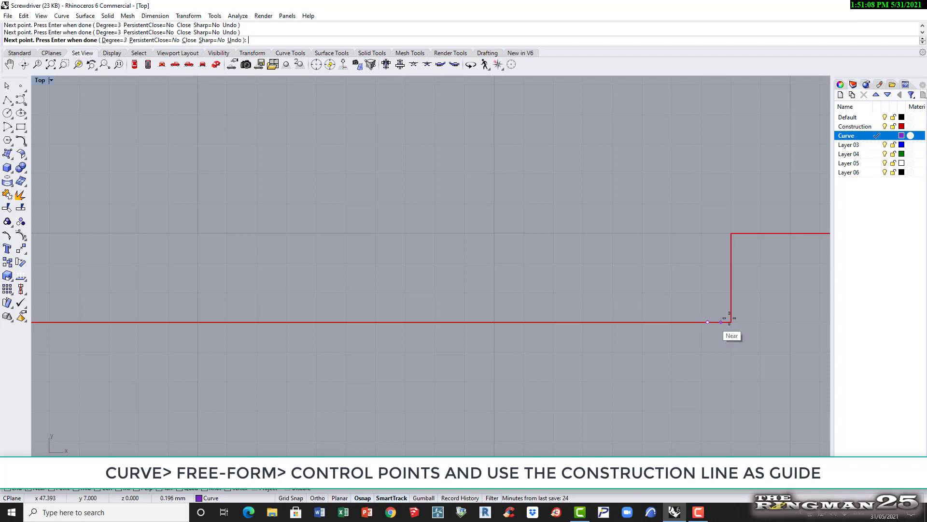
{"action": "left_click", "coordinate": [708, 321]}
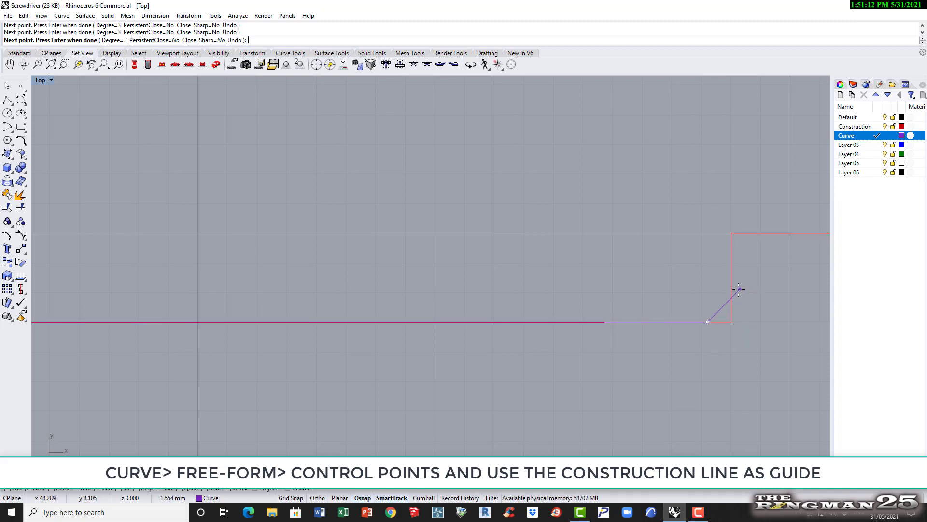
Step: Add three control points near the start of the tip's upper edge, at y 10 between about x 49.5 and 50.5
{"action": "scroll", "coordinate": [737, 290], "scroll_direction": "down", "scroll_amount": 2}
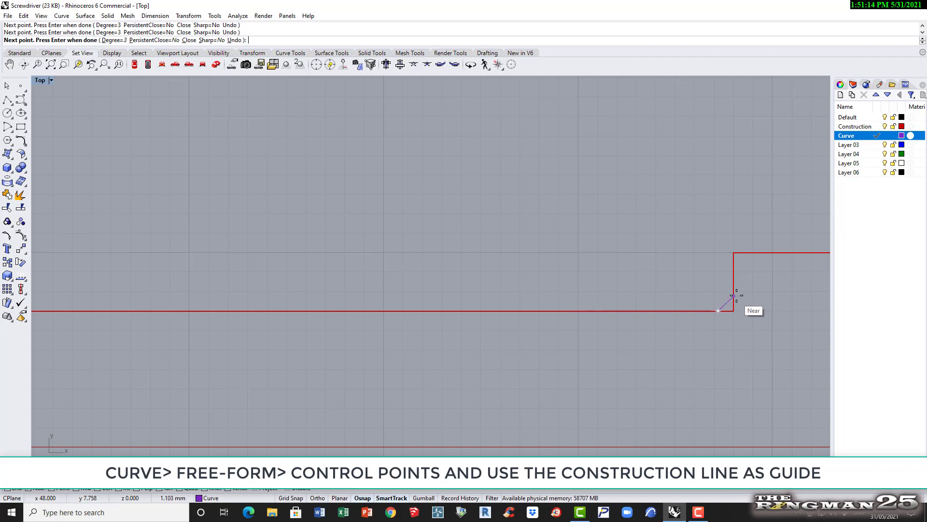
{"action": "left_click", "coordinate": [762, 252]}
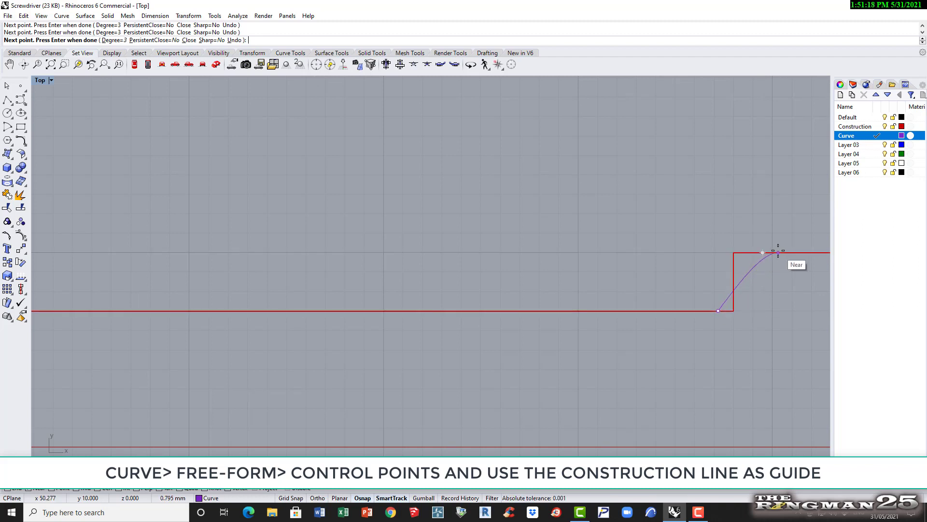
{"action": "left_click", "coordinate": [779, 251]}
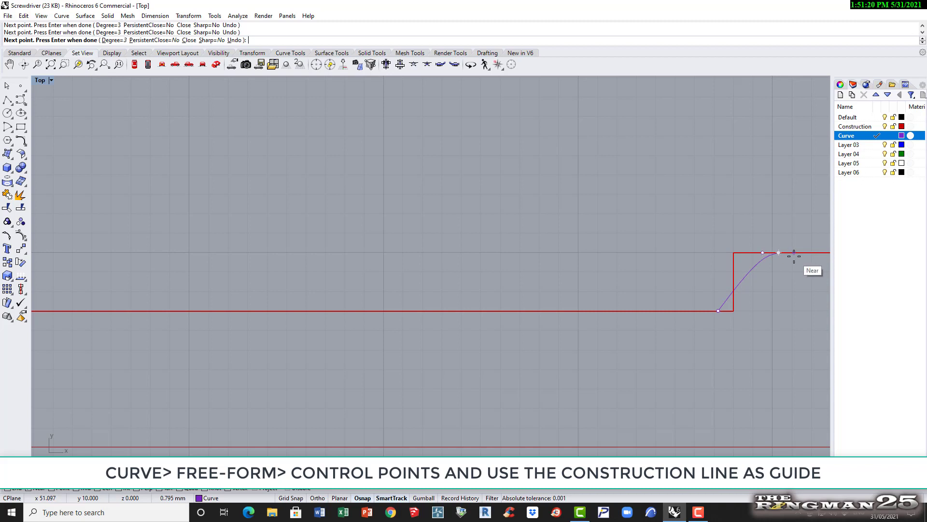
{"action": "scroll", "coordinate": [635, 259], "scroll_direction": "down", "scroll_amount": 5}
{"action": "scroll", "coordinate": [575, 252], "scroll_direction": "up", "scroll_amount": 5}
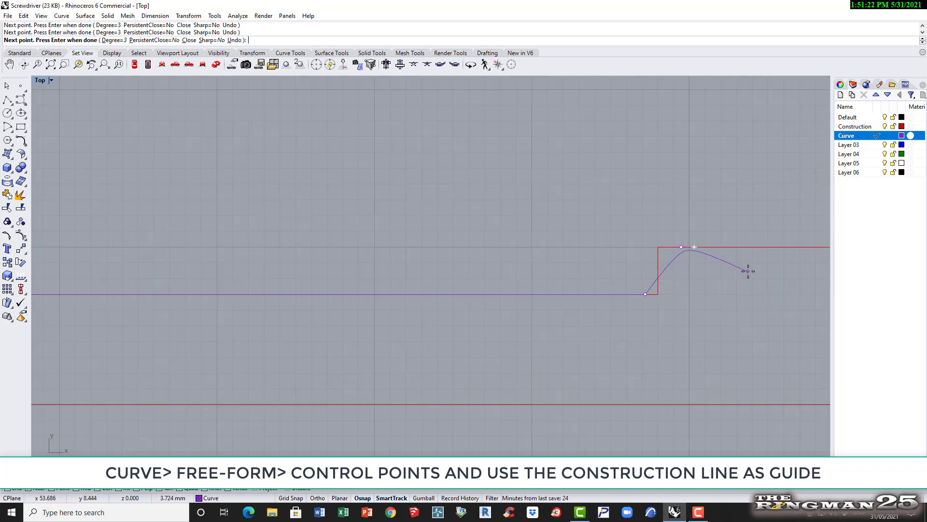
{"action": "scroll", "coordinate": [724, 256], "scroll_direction": "up", "scroll_amount": 6}
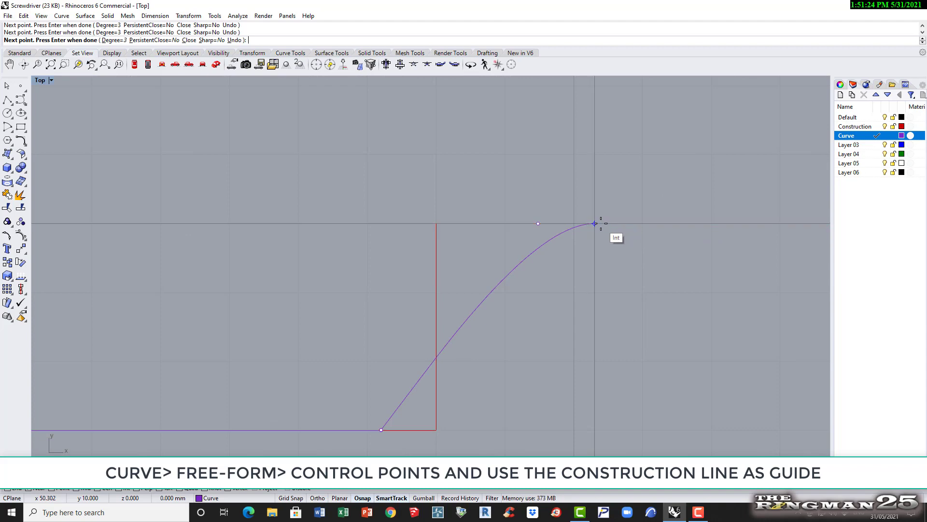
{"action": "left_click", "coordinate": [605, 223]}
{"action": "scroll", "coordinate": [675, 250], "scroll_direction": "down", "scroll_amount": 12}
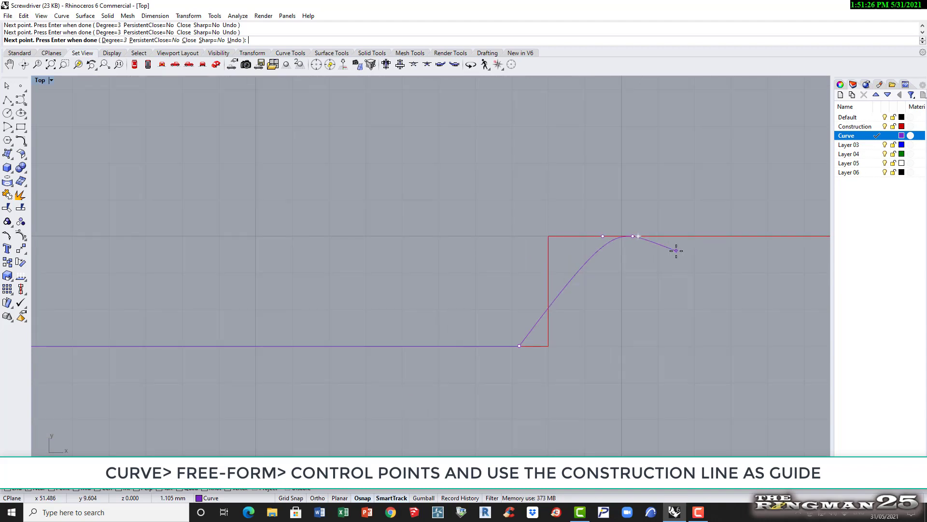
Step: Add control points down the tip's end edge at x 73, at about y 5, 3.4 and 0 mm, and finish the curve
{"action": "scroll", "coordinate": [749, 259], "scroll_direction": "up", "scroll_amount": 8}
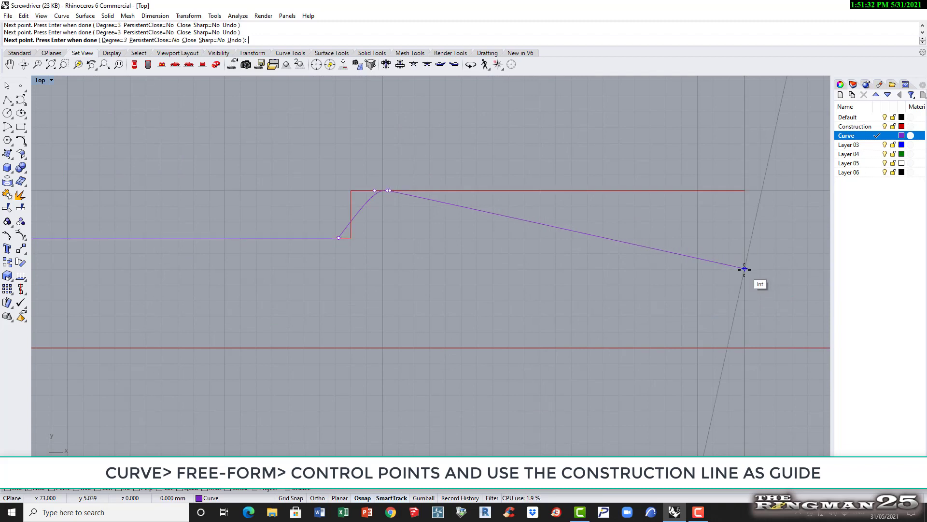
{"action": "left_click", "coordinate": [744, 268]}
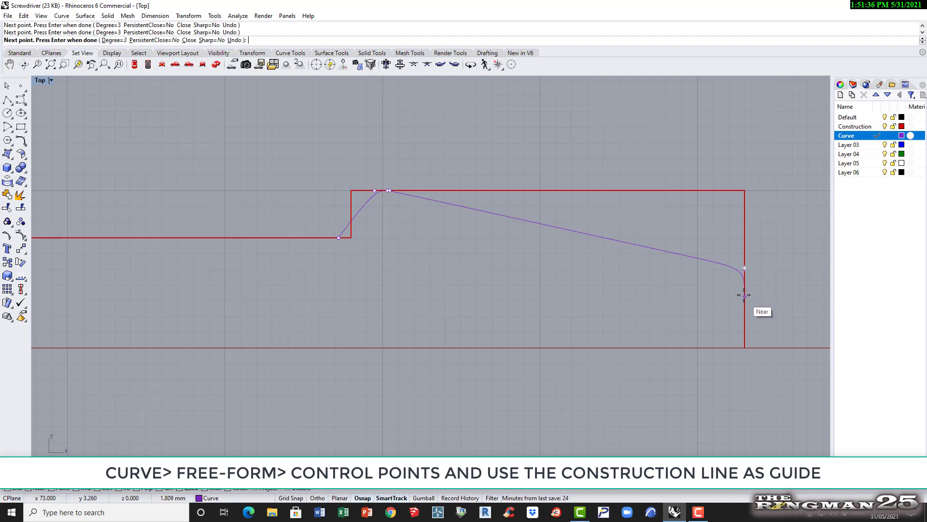
{"action": "left_click", "coordinate": [744, 293]}
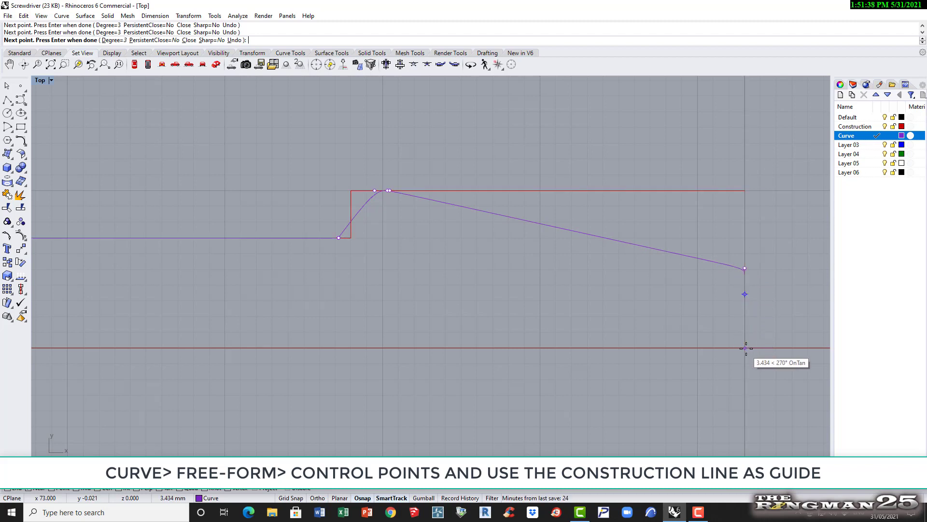
{"action": "left_click", "coordinate": [744, 348]}
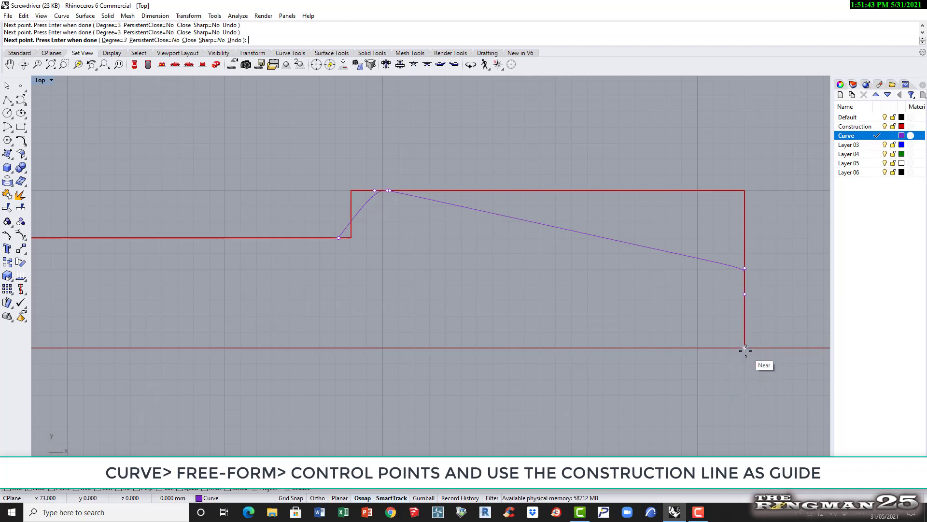
{"action": "left_click", "coordinate": [744, 348]}
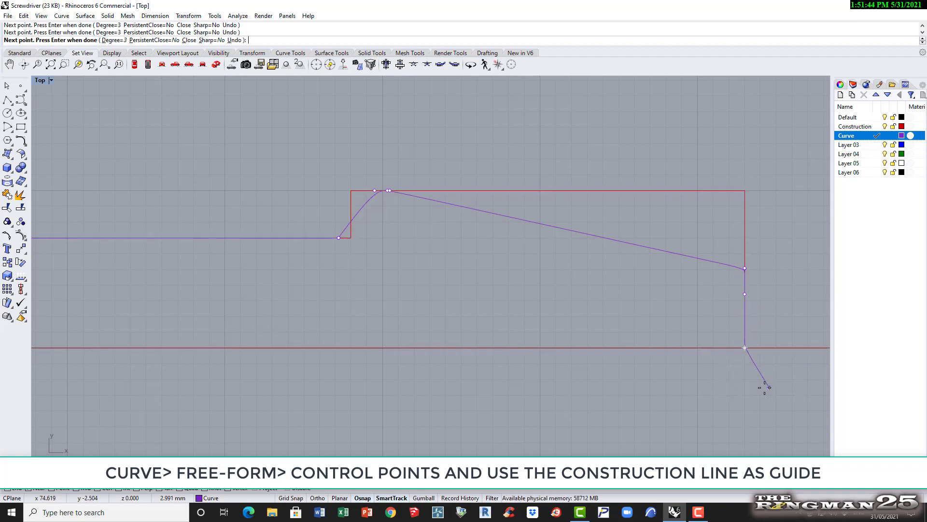
{"action": "key", "text": "Return"}
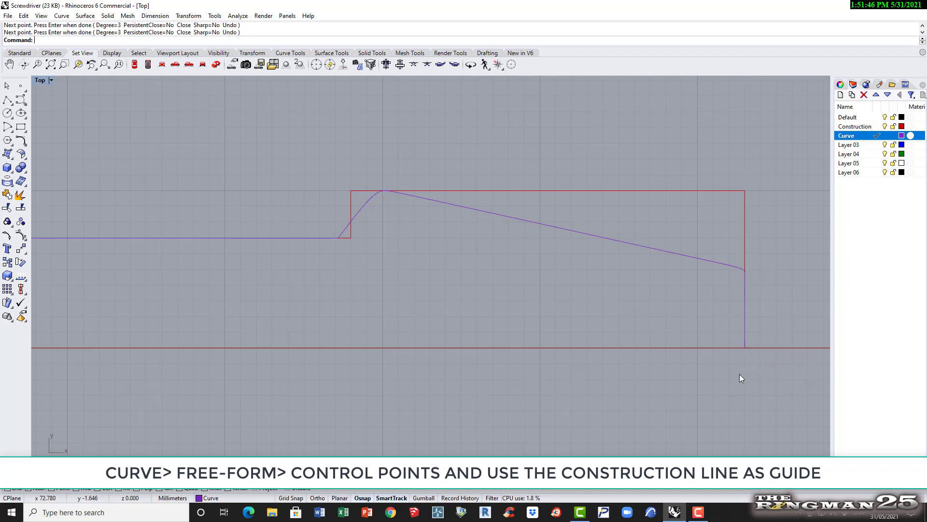
Step: Revolve the finished profile curve a full 360 degrees about the axis between its two endpoints, with start angle 0
{"action": "scroll", "coordinate": [739, 363], "scroll_direction": "down", "scroll_amount": 5}
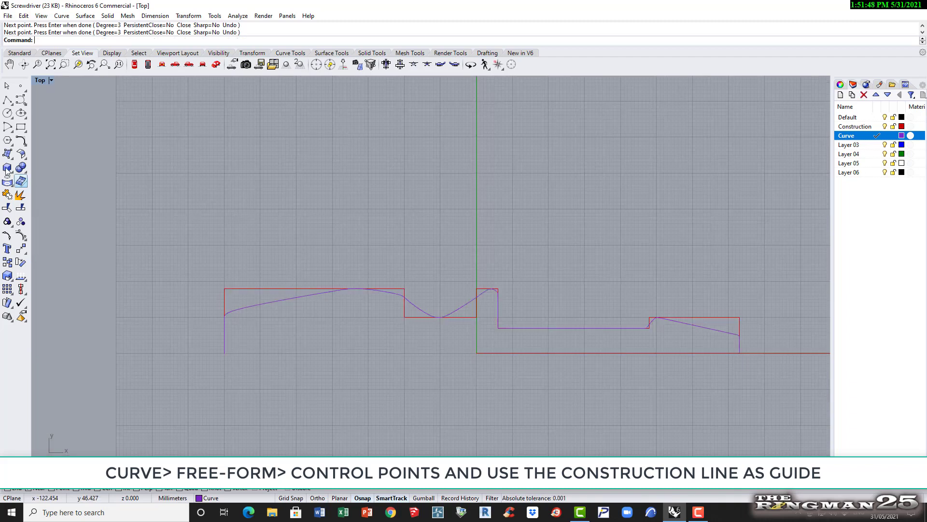
{"action": "left_click", "coordinate": [320, 296]}
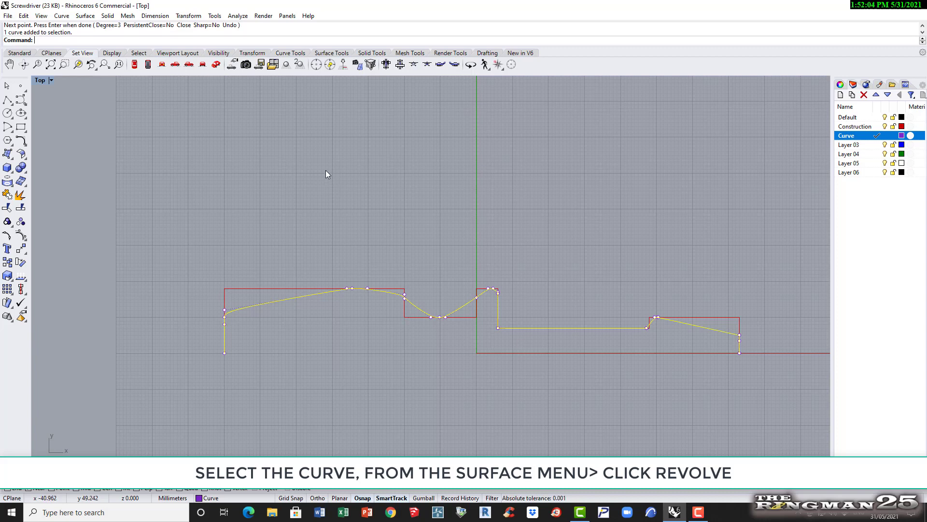
{"action": "left_click", "coordinate": [94, 17]}
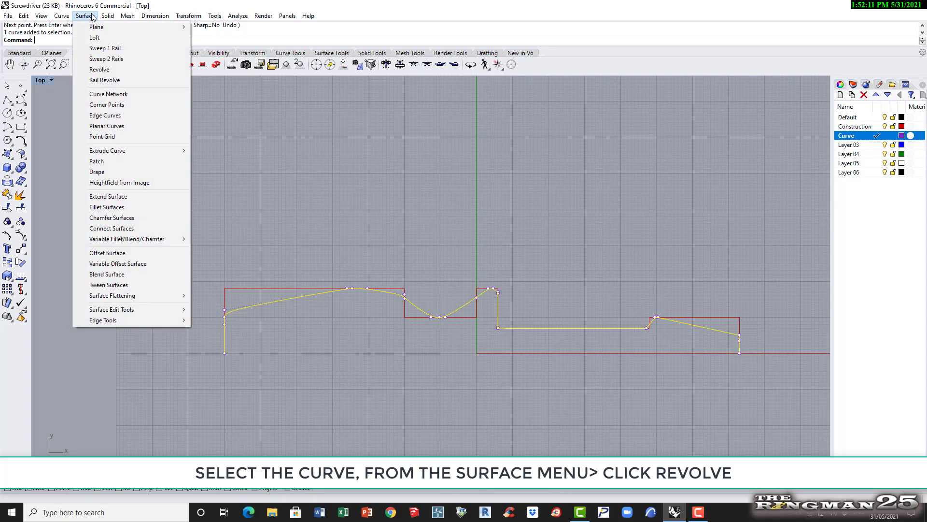
{"action": "left_click", "coordinate": [99, 70]}
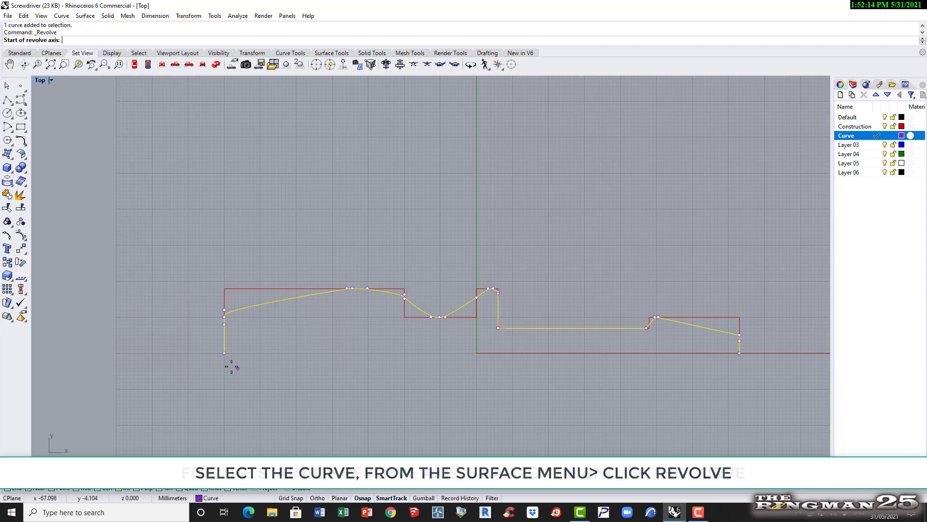
{"action": "left_click", "coordinate": [224, 353]}
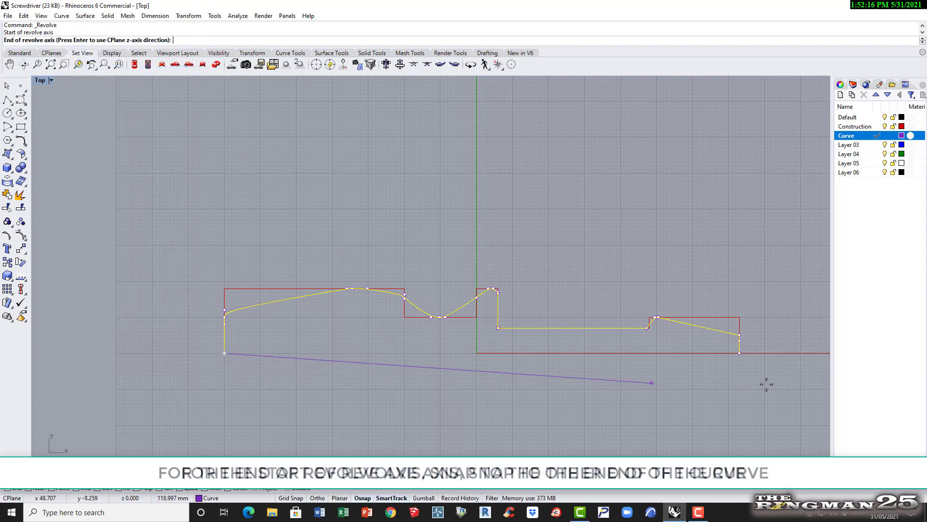
{"action": "left_click", "coordinate": [740, 353]}
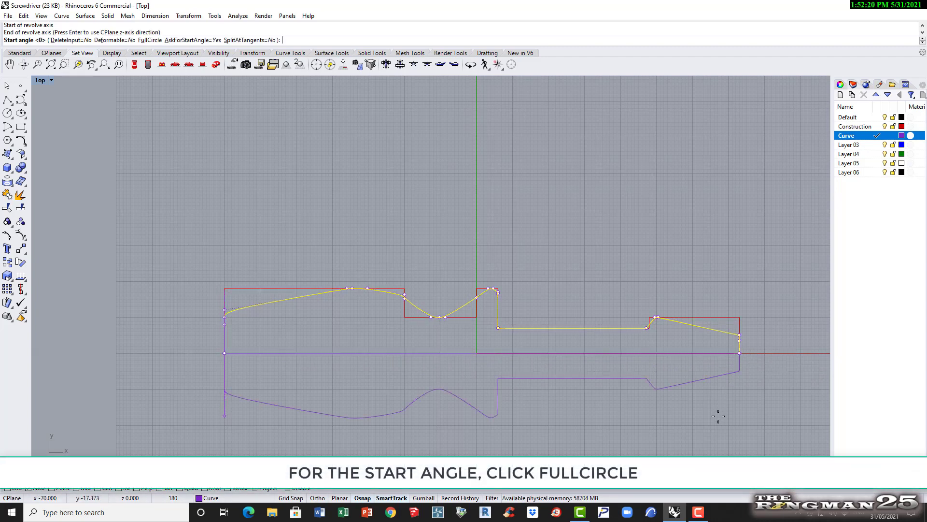
{"action": "key", "text": "Return"}
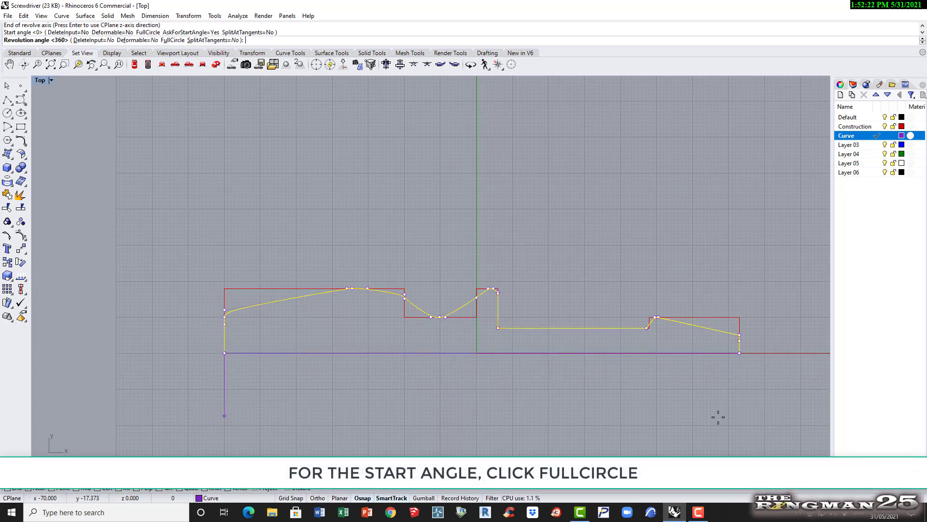
{"action": "key", "text": "Return"}
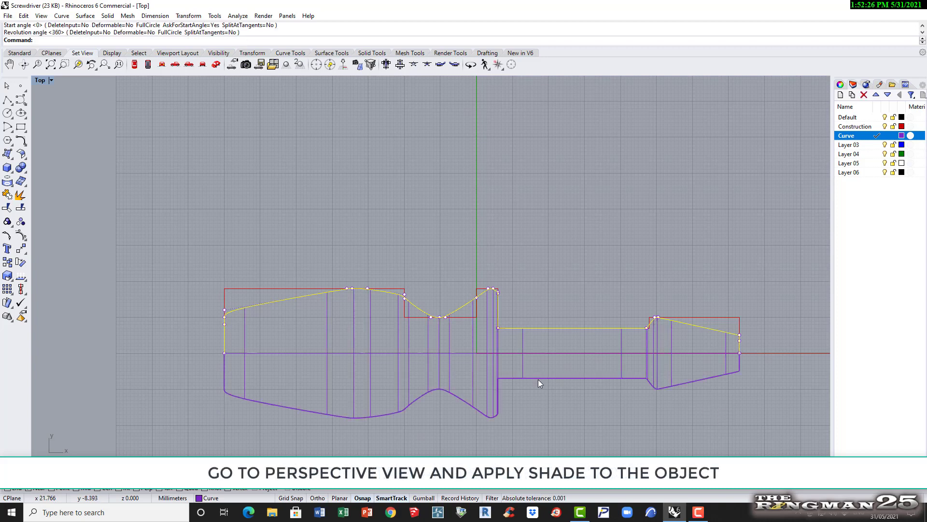
Step: Show the revolved screwdriver in a maximized Perspective view and shade it
{"action": "scroll", "coordinate": [514, 354], "scroll_direction": "down", "scroll_amount": 5}
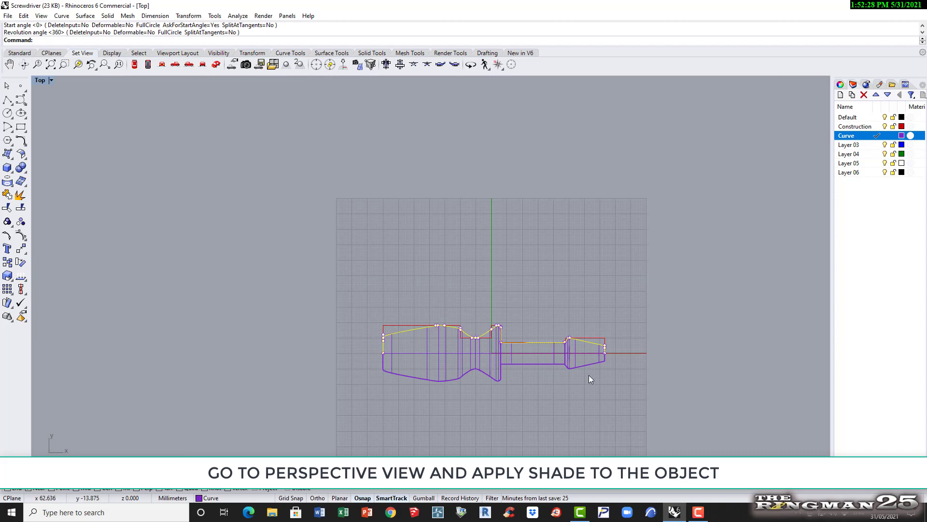
{"action": "scroll", "coordinate": [589, 375], "scroll_direction": "up", "scroll_amount": 4}
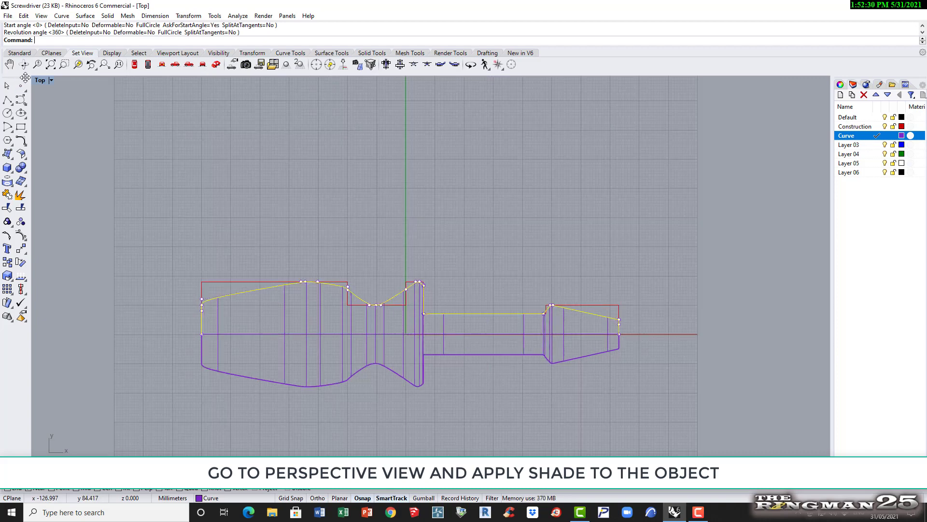
{"action": "double_click", "coordinate": [40, 82]}
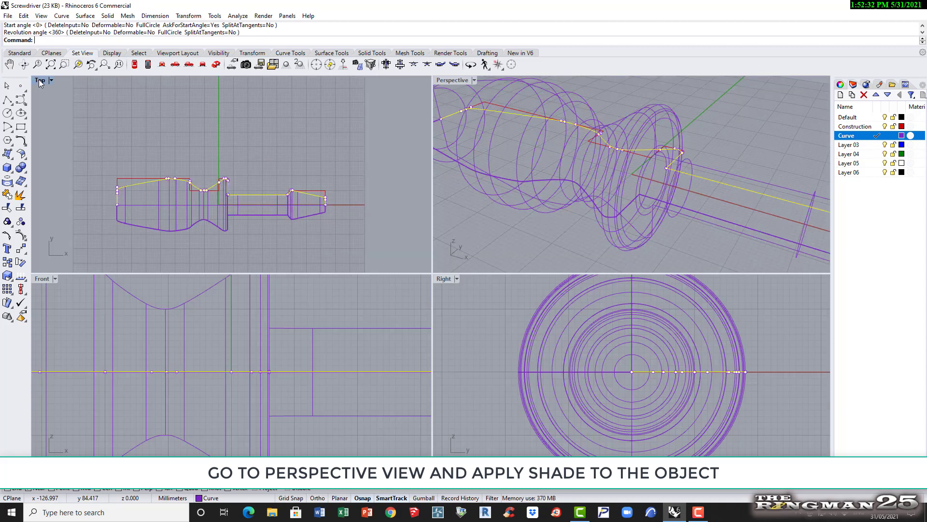
{"action": "scroll", "coordinate": [451, 176], "scroll_direction": "down", "scroll_amount": 2}
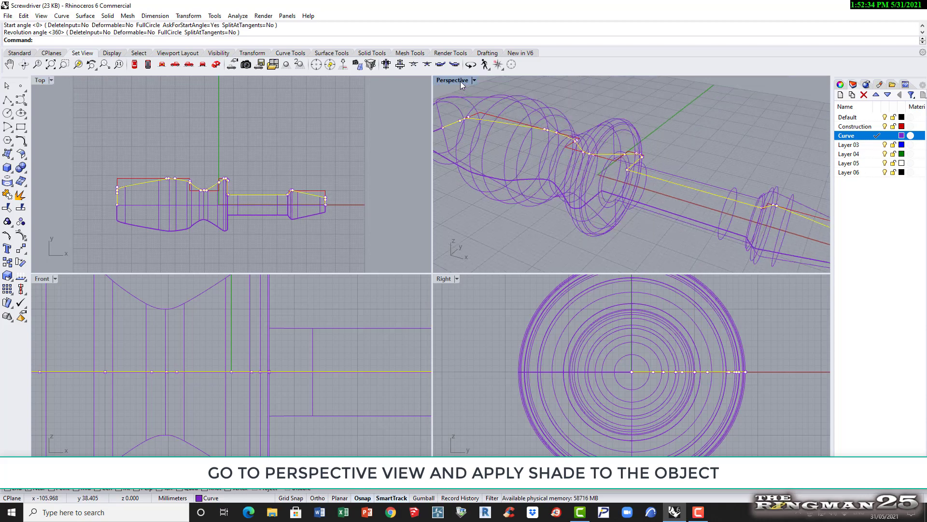
{"action": "double_click", "coordinate": [454, 81]}
{"action": "scroll", "coordinate": [442, 211], "scroll_direction": "down", "scroll_amount": 4}
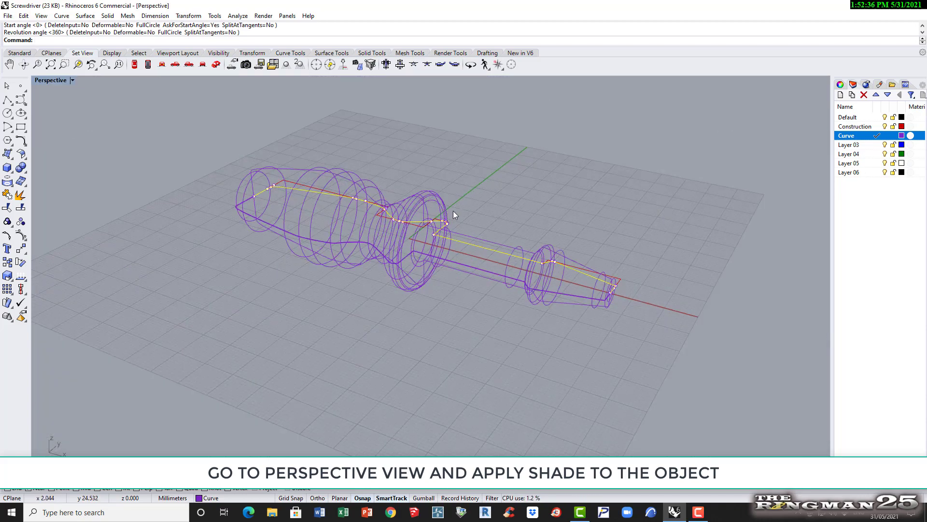
{"action": "scroll", "coordinate": [488, 150], "scroll_direction": "up", "scroll_amount": 1}
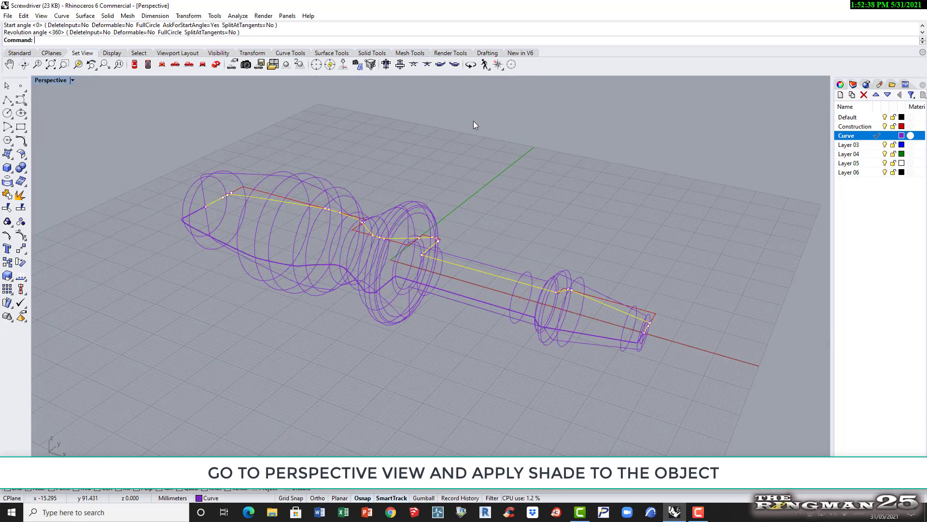
{"action": "left_click", "coordinate": [264, 16]}
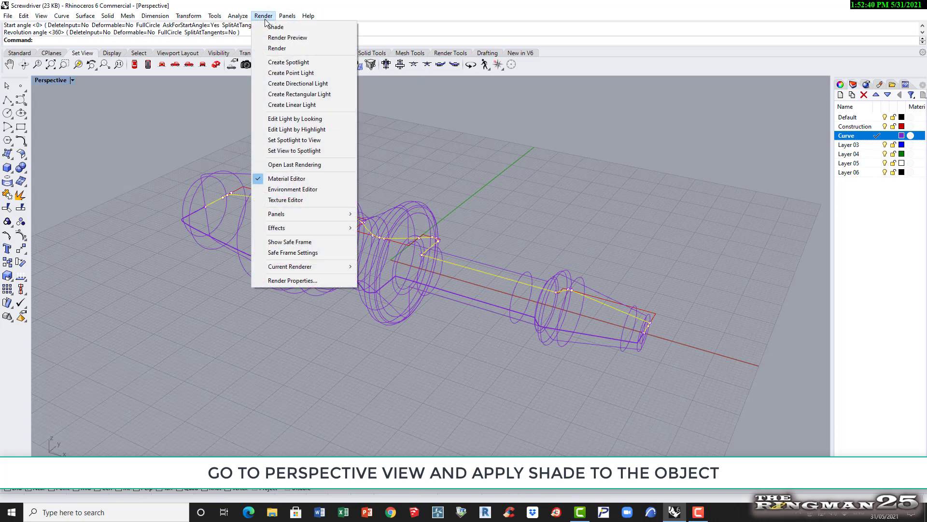
{"action": "left_click", "coordinate": [275, 27]}
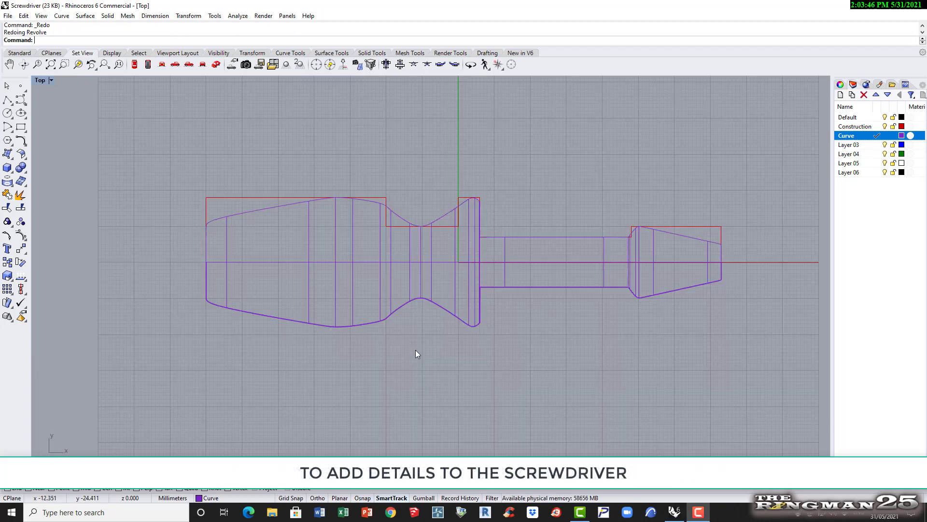
Step: In the Top view, draw a single slanted line from about 78,0 past the tip to a point just above the shaft
{"action": "left_click", "coordinate": [63, 16]}
{"action": "mouse_move", "coordinate": [68, 51]}
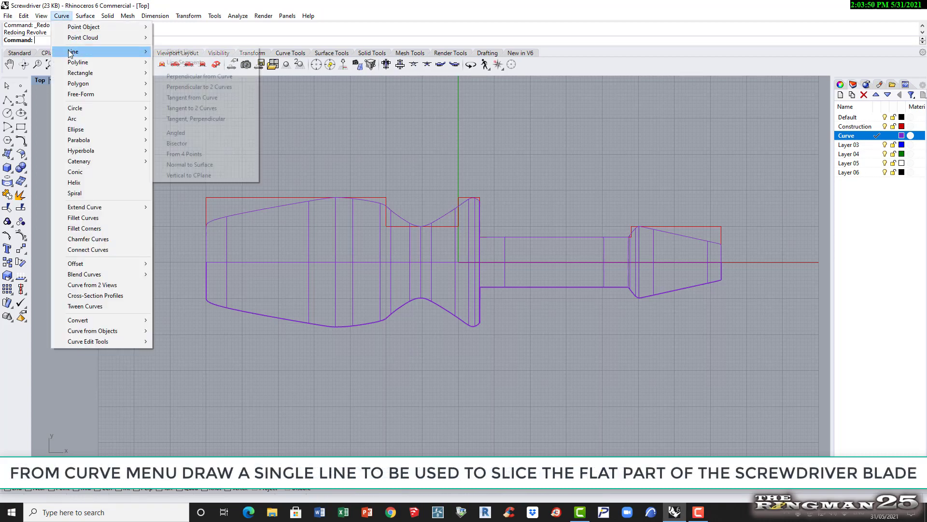
{"action": "left_click", "coordinate": [180, 51]}
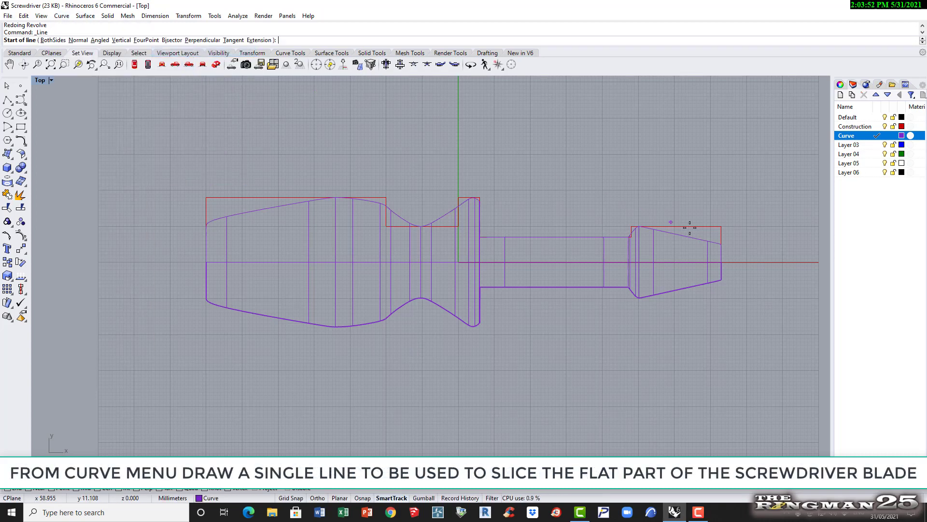
{"action": "scroll", "coordinate": [738, 261], "scroll_direction": "up", "scroll_amount": 4}
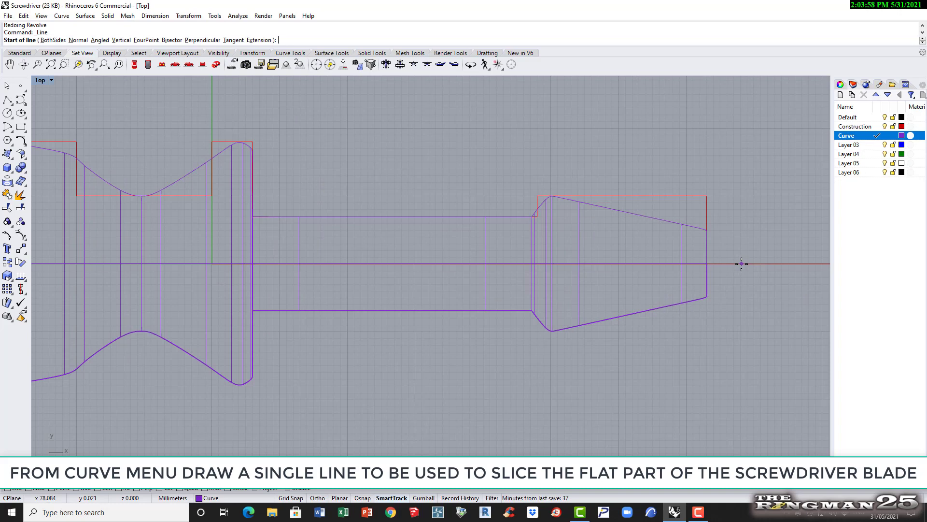
{"action": "left_click", "coordinate": [742, 264]}
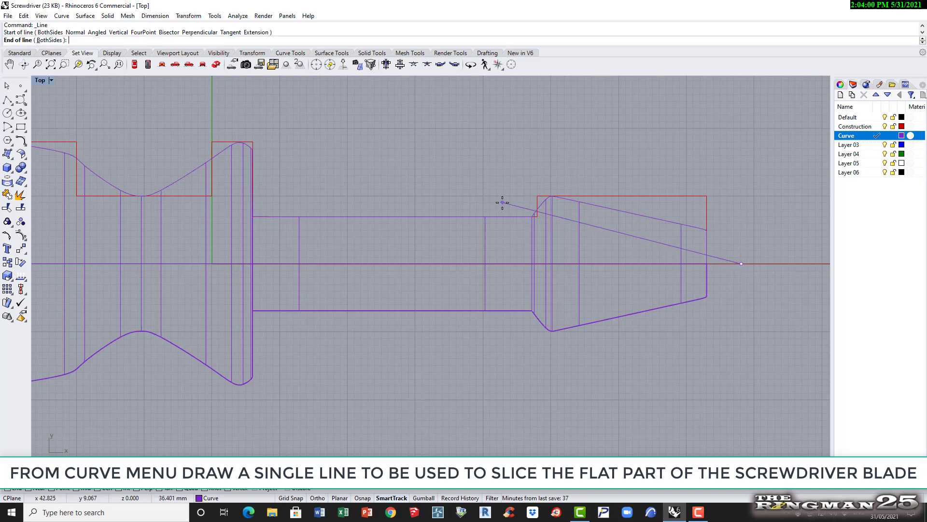
{"action": "left_click", "coordinate": [439, 204]}
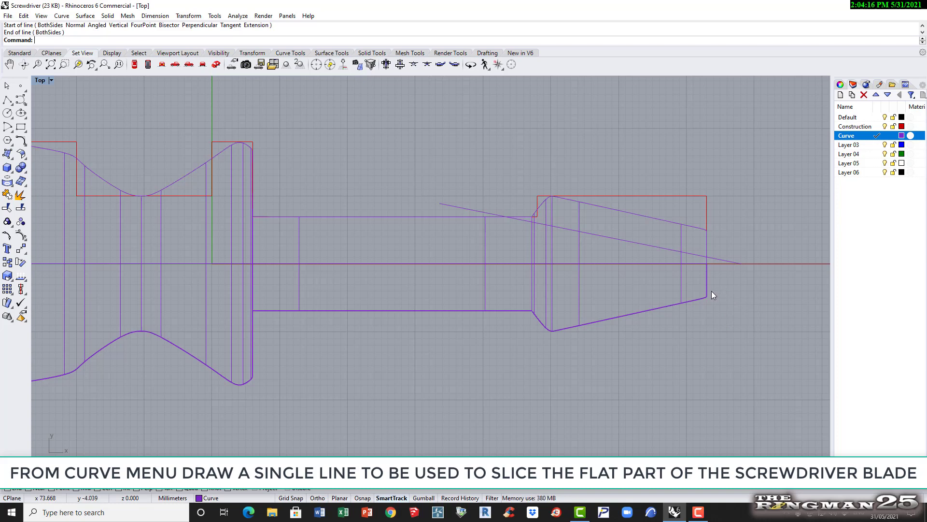
Step: Wire Cut completely through the screwdriver along the slanted line, discarding the tip portion above it, and delete the original profile curve
{"action": "left_click", "coordinate": [645, 244]}
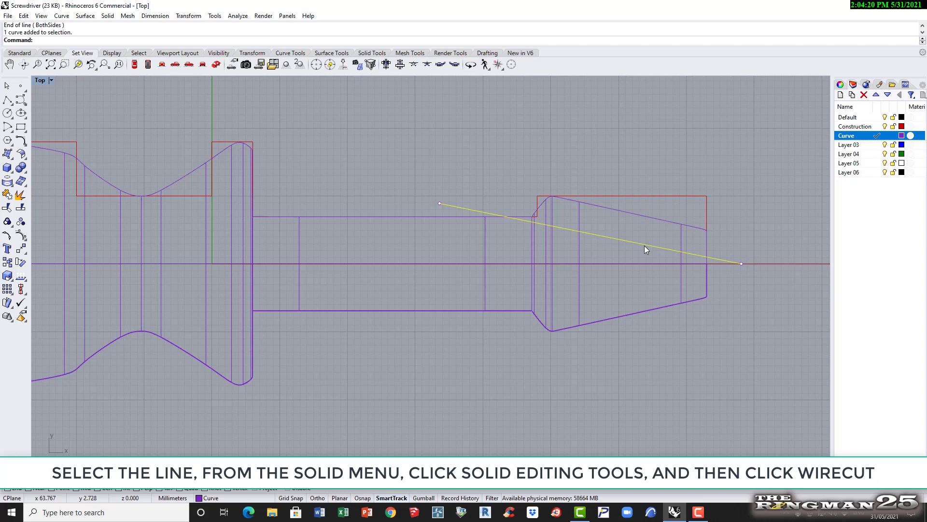
{"action": "left_click", "coordinate": [108, 16]}
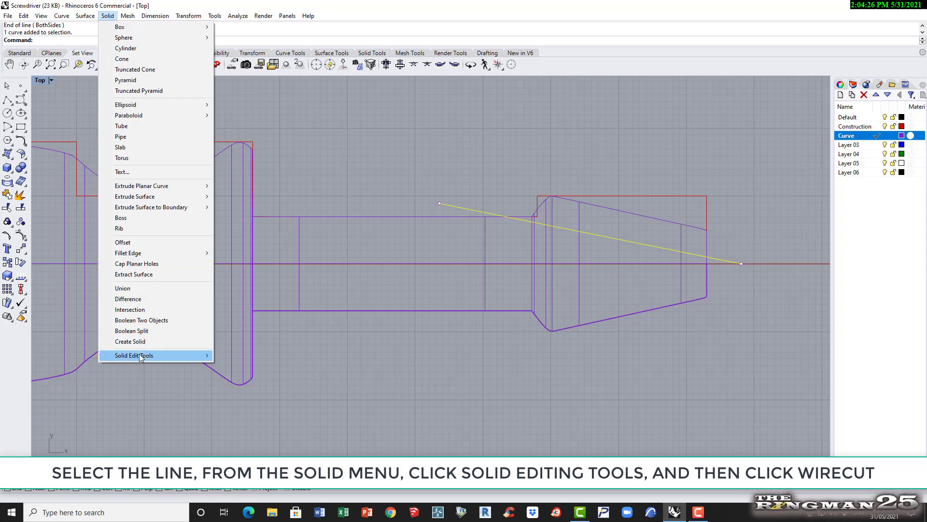
{"action": "mouse_move", "coordinate": [141, 358]}
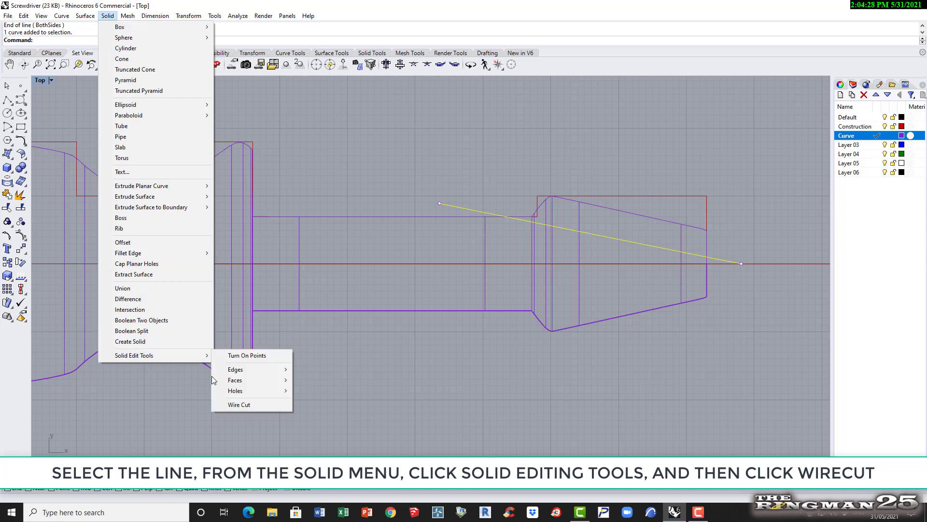
{"action": "left_click", "coordinate": [261, 404]}
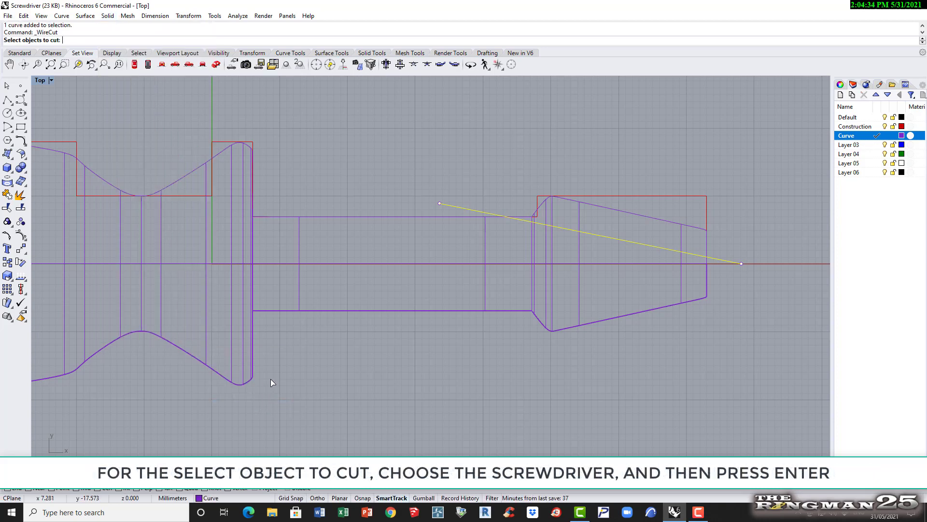
{"action": "left_click", "coordinate": [435, 311]}
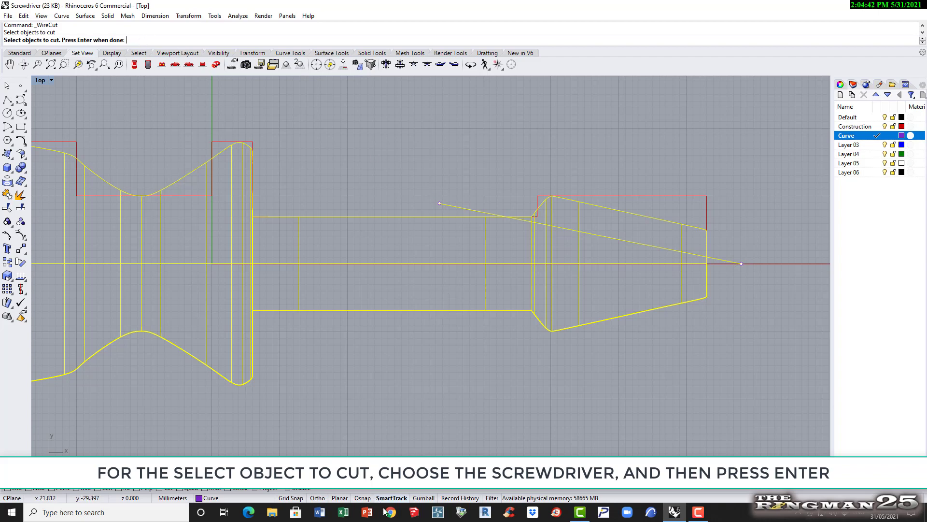
{"action": "key", "text": "Return"}
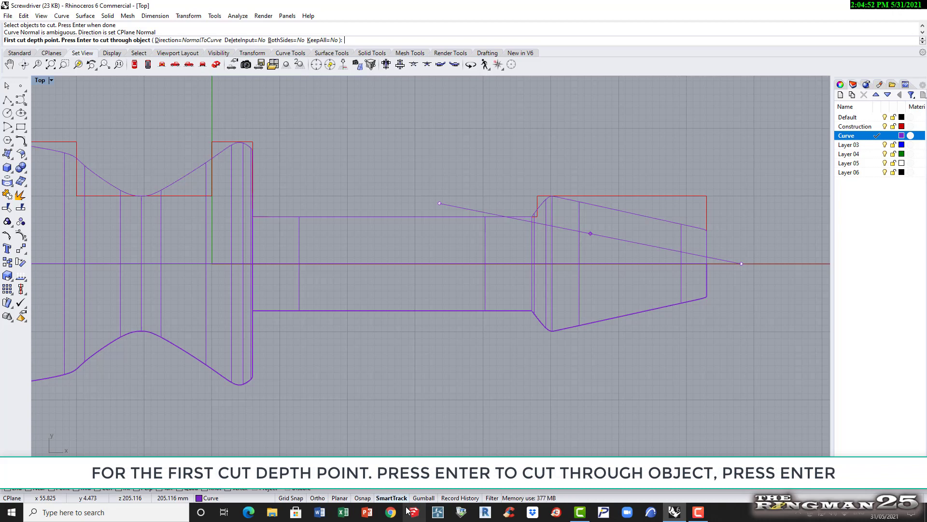
{"action": "key", "text": "Return"}
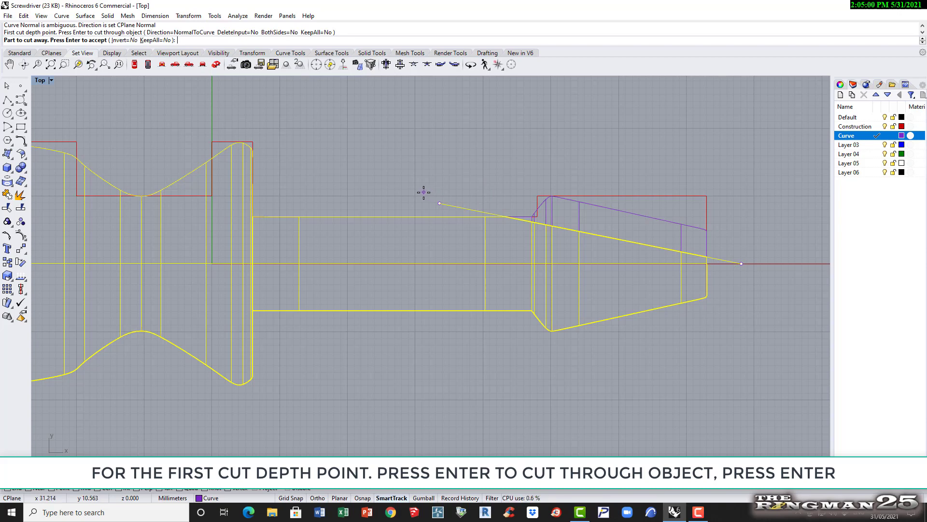
{"action": "left_click", "coordinate": [624, 212]}
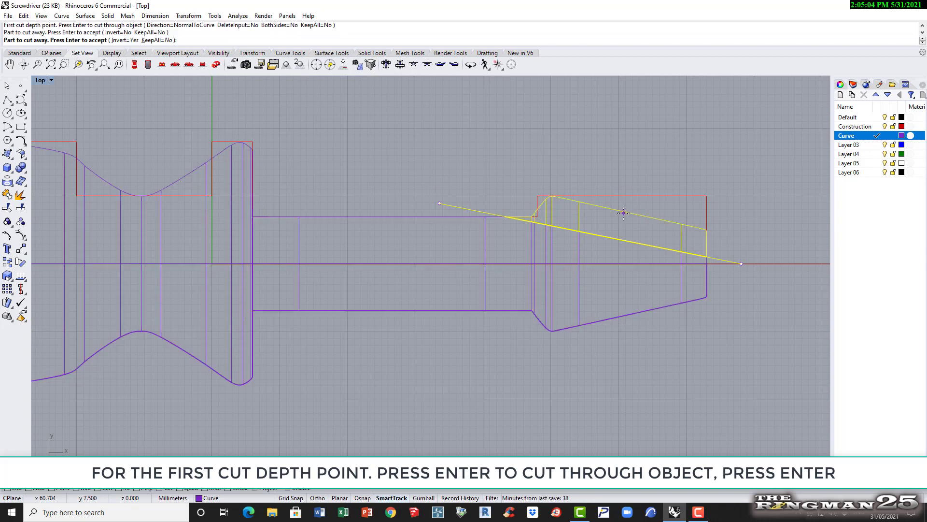
{"action": "key", "text": "Return"}
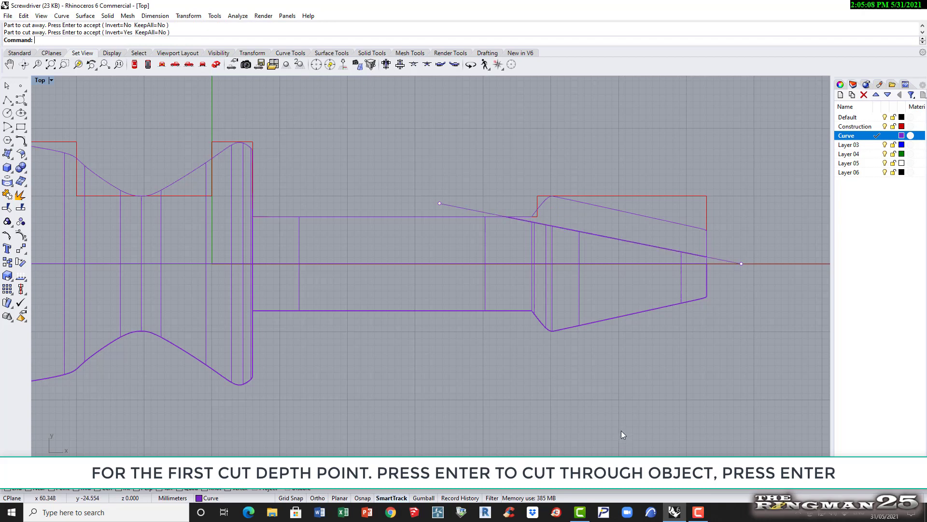
{"action": "left_click", "coordinate": [575, 201]}
{"action": "key", "text": "Delete"}
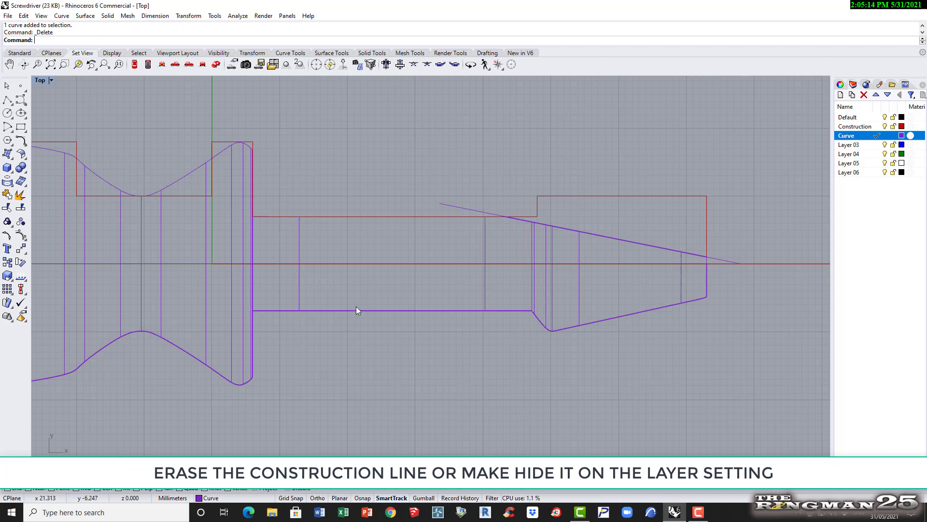
Step: Mirror a copy of the slanted cutting line across the screwdriver's horizontal centre axis, starting the mirror plane at the line's tip end
{"action": "left_click", "coordinate": [474, 210]}
{"action": "left_click", "coordinate": [188, 16]}
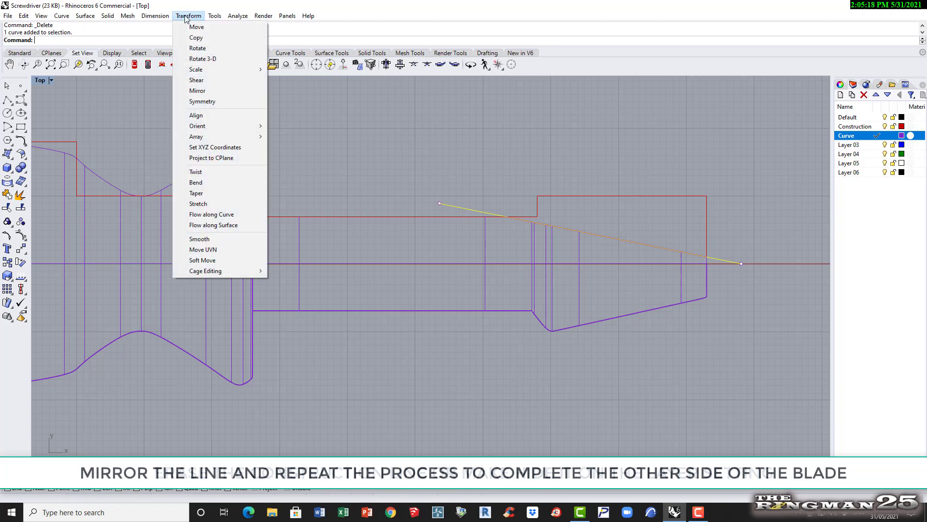
{"action": "left_click", "coordinate": [215, 89]}
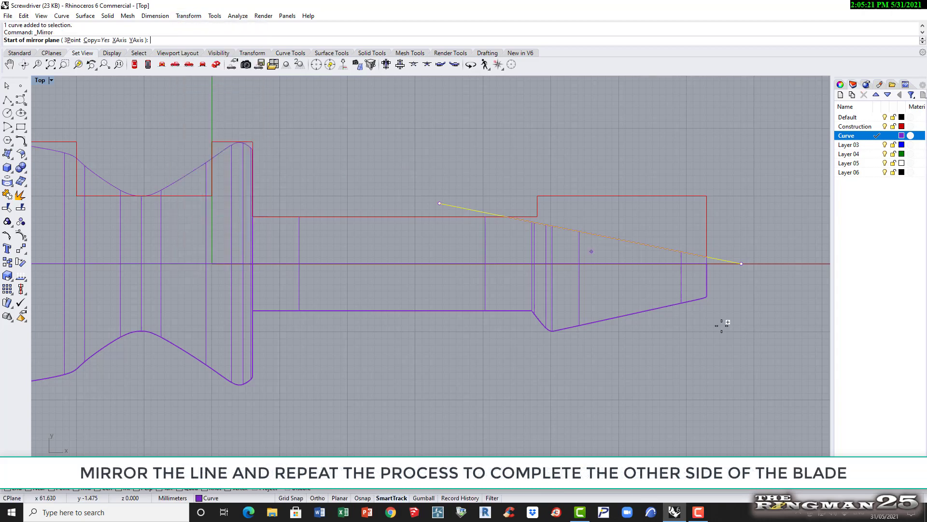
{"action": "left_click", "coordinate": [742, 264]}
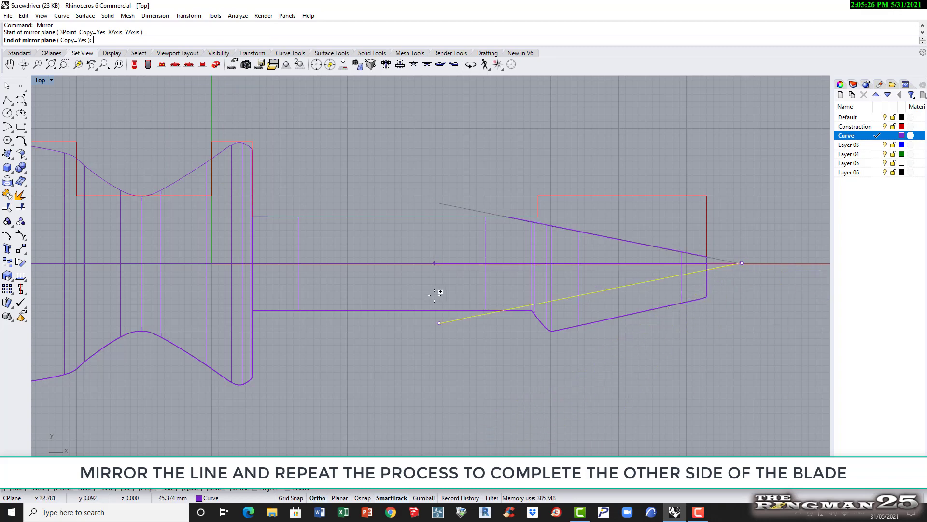
{"action": "left_click", "coordinate": [409, 282], "text": "shift"}
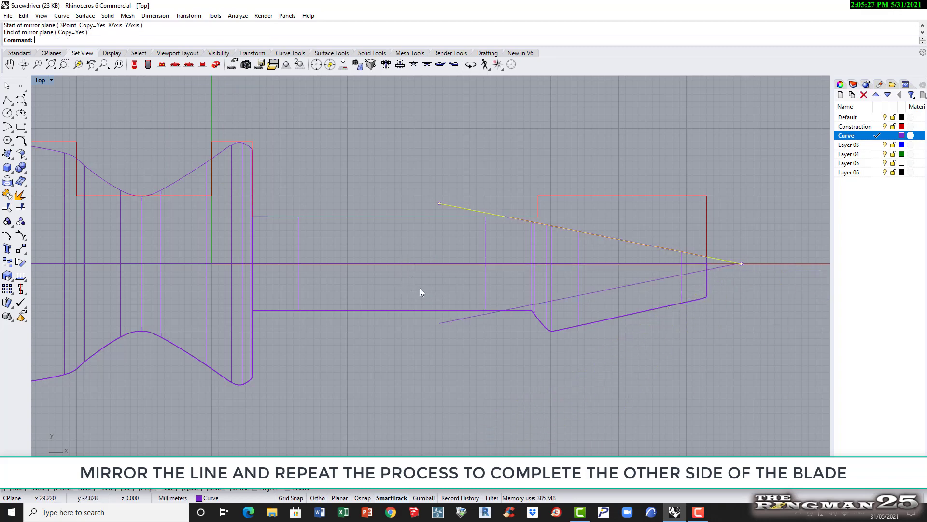
Step: Wire Cut completely through the screwdriver along the mirrored slanted line, discarding the tip portion below it and keeping the rest of the body
{"action": "left_click", "coordinate": [778, 323]}
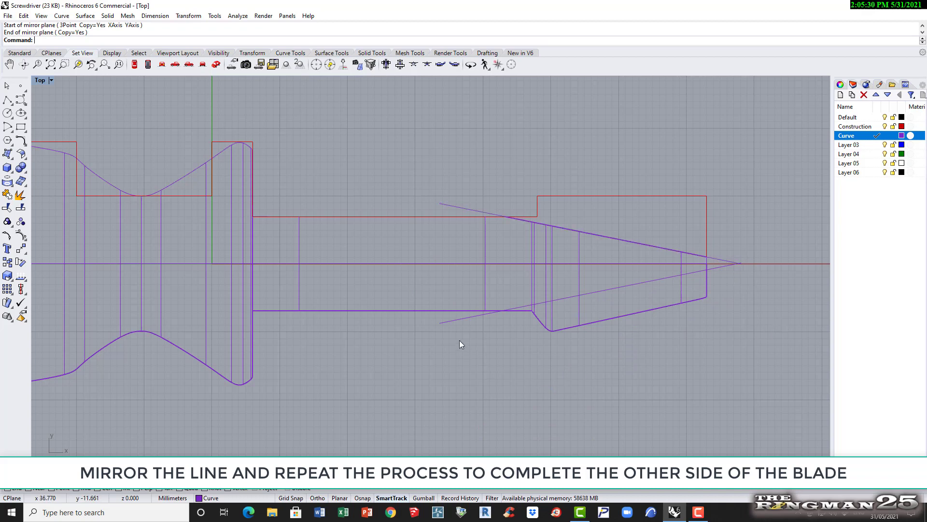
{"action": "left_click", "coordinate": [461, 319]}
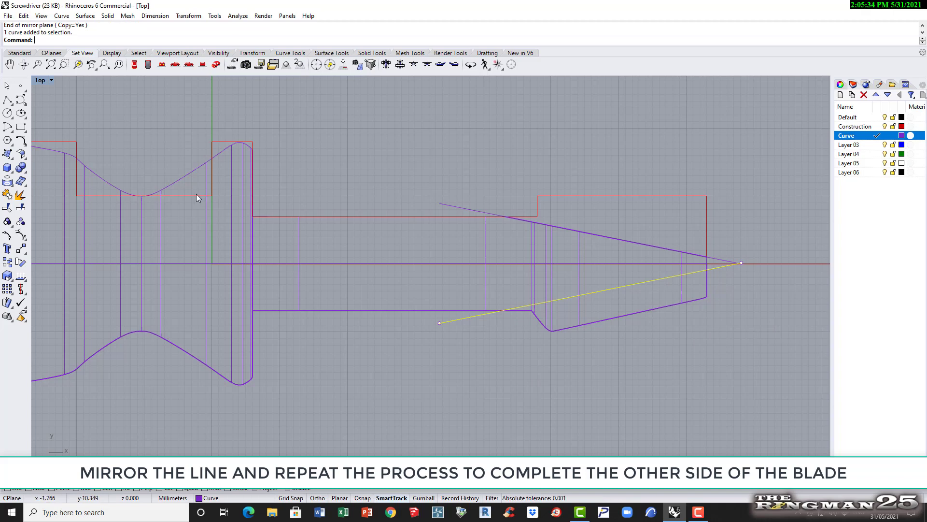
{"action": "left_click", "coordinate": [108, 16]}
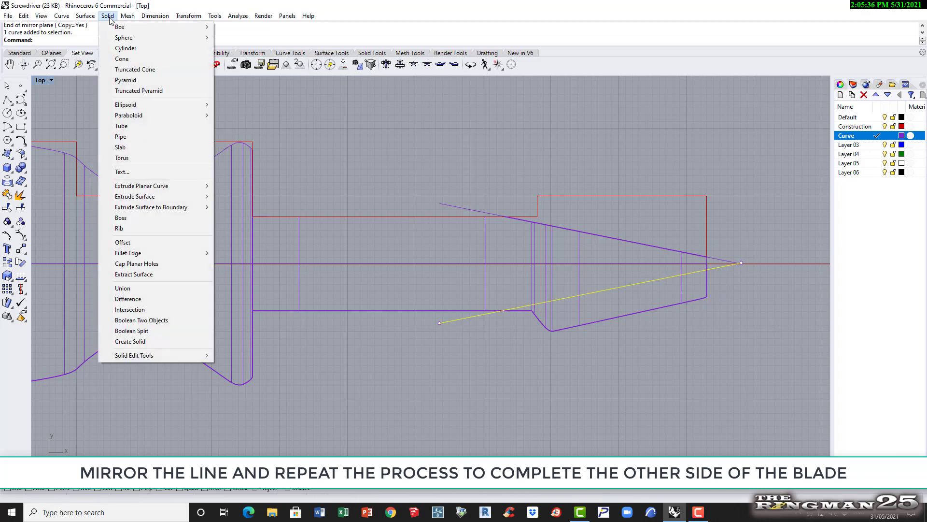
{"action": "mouse_move", "coordinate": [151, 355]}
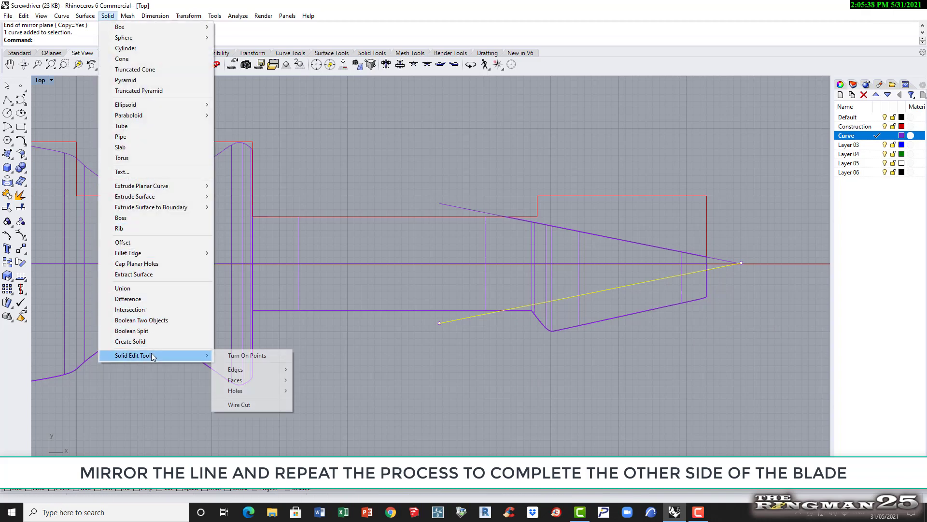
{"action": "left_click", "coordinate": [255, 404]}
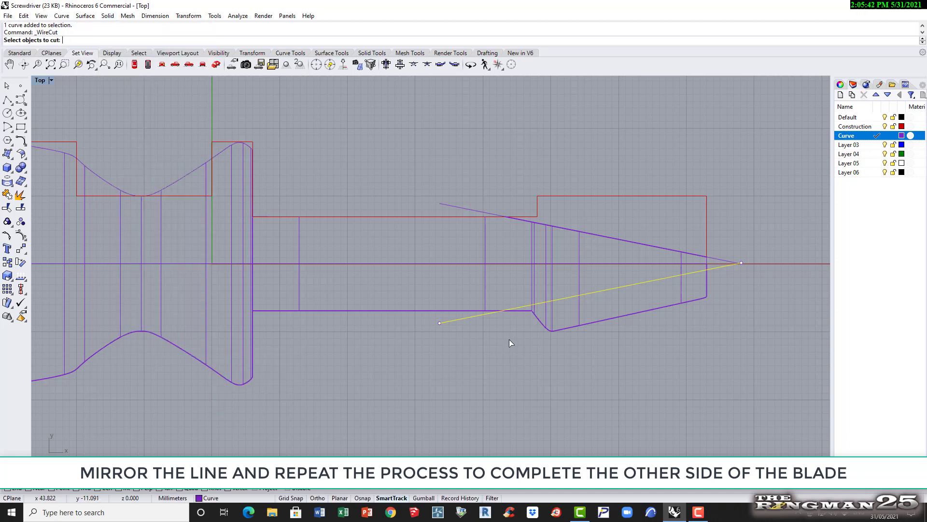
{"action": "left_click", "coordinate": [402, 310]}
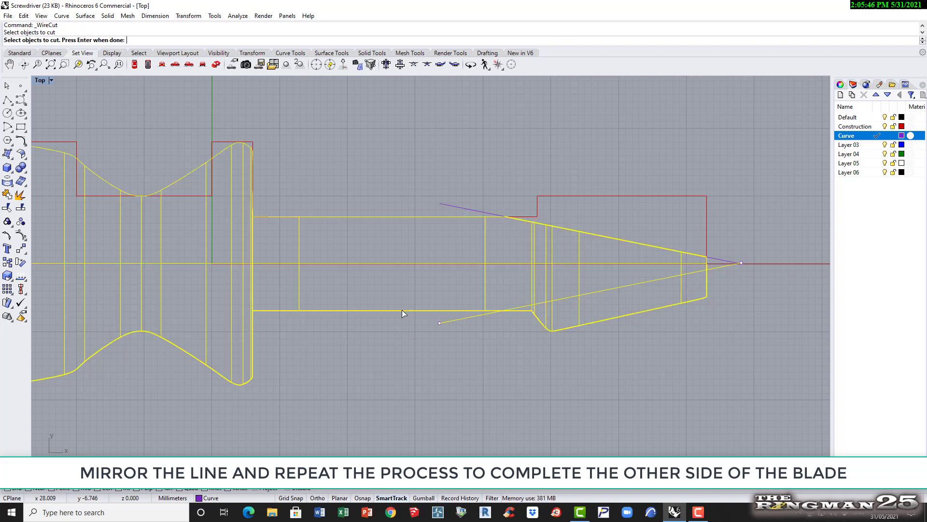
{"action": "key", "text": "Return"}
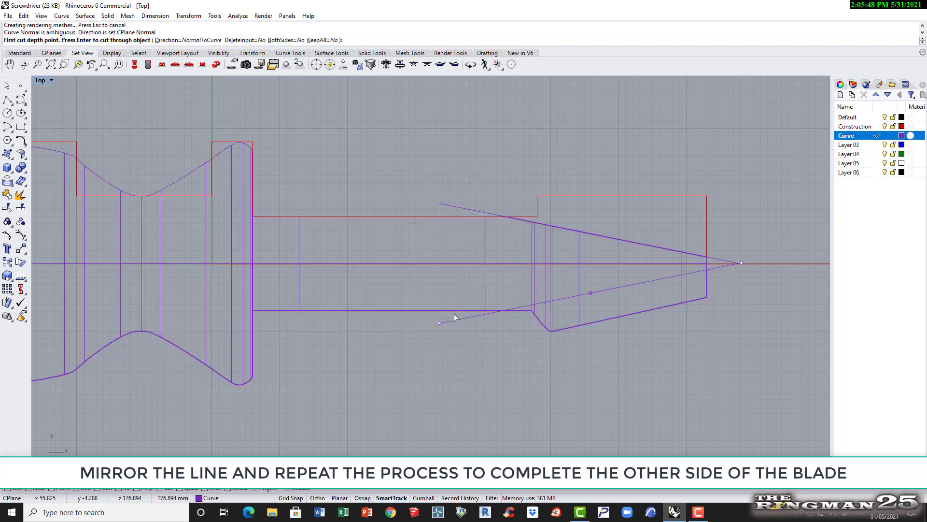
{"action": "key", "text": "Return"}
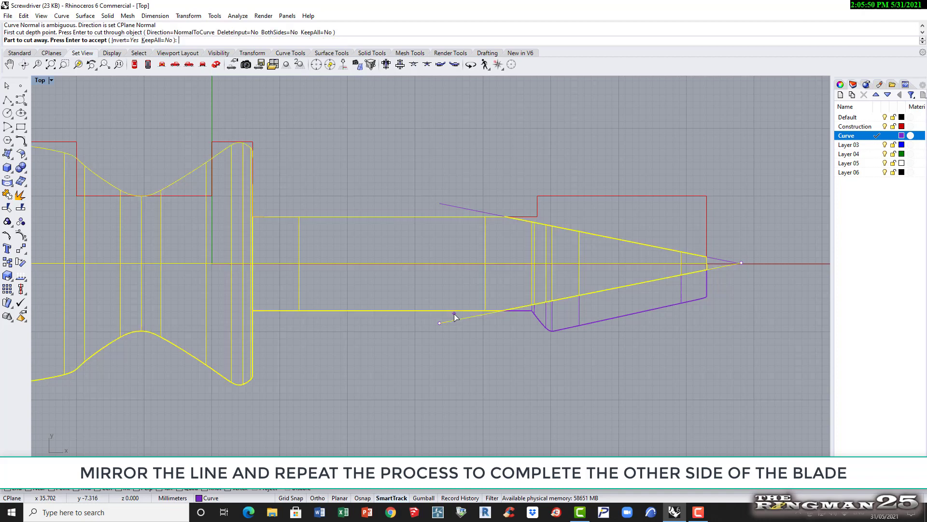
{"action": "left_click", "coordinate": [574, 328]}
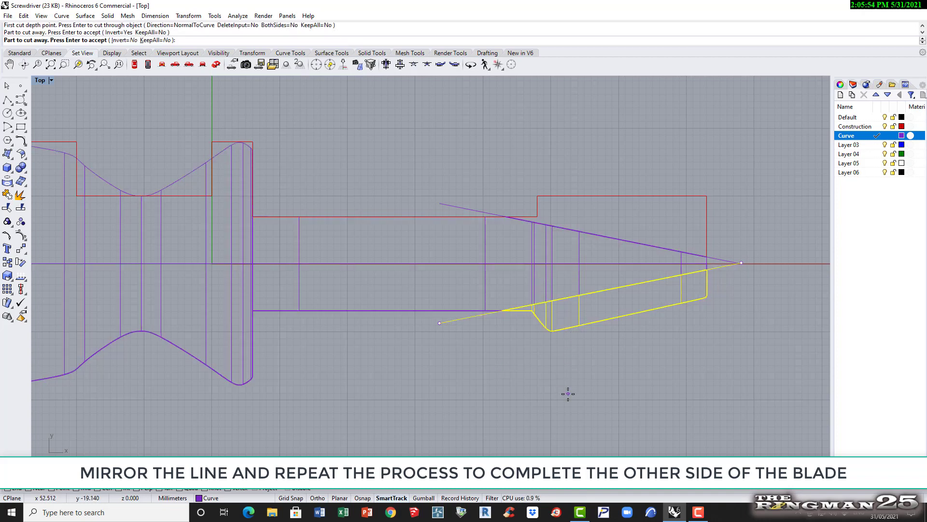
{"action": "key", "text": "Return"}
{"action": "left_click", "coordinate": [694, 357]}
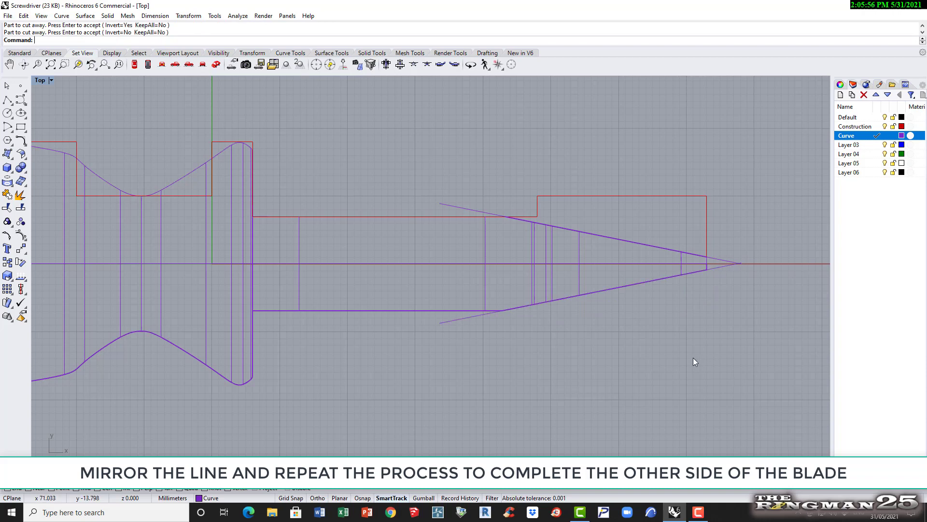
Step: Delete both slanted cutting lines from the blade tip
{"action": "left_click", "coordinate": [447, 321]}
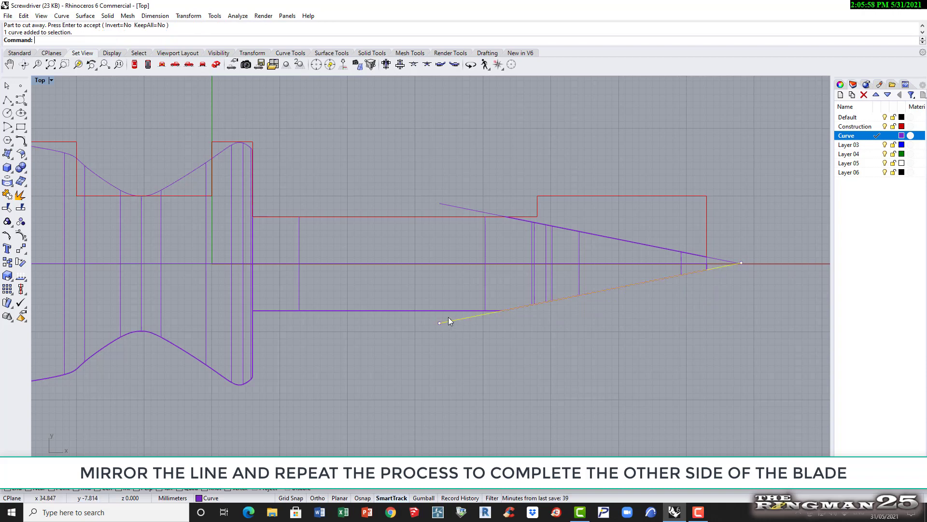
{"action": "key", "text": "Delete"}
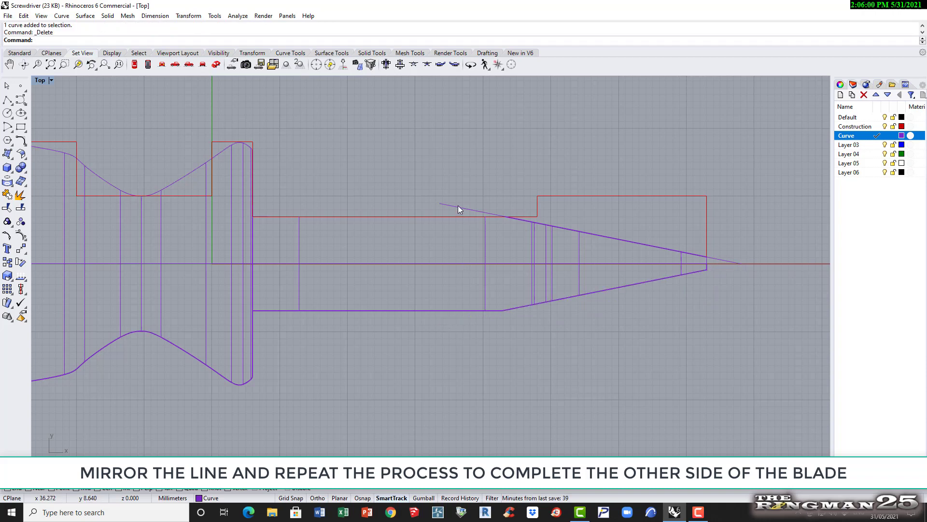
{"action": "left_click", "coordinate": [457, 207]}
{"action": "key", "text": "Delete"}
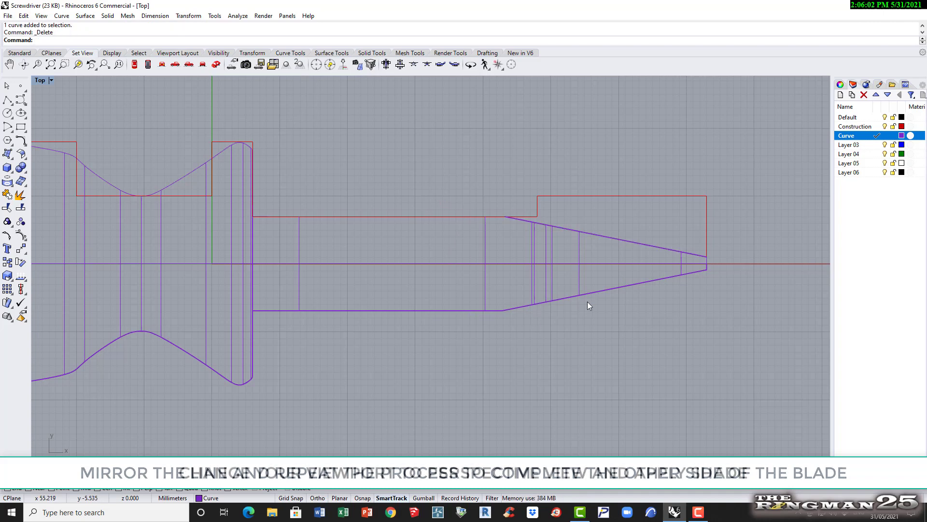
Step: Show the screwdriver in a maximized Perspective view and shade it to inspect the flat blade
{"action": "scroll", "coordinate": [579, 304], "scroll_direction": "down", "scroll_amount": 4}
{"action": "scroll", "coordinate": [184, 317], "scroll_direction": "down", "scroll_amount": 2}
{"action": "scroll", "coordinate": [50, 318], "scroll_direction": "up", "scroll_amount": 2}
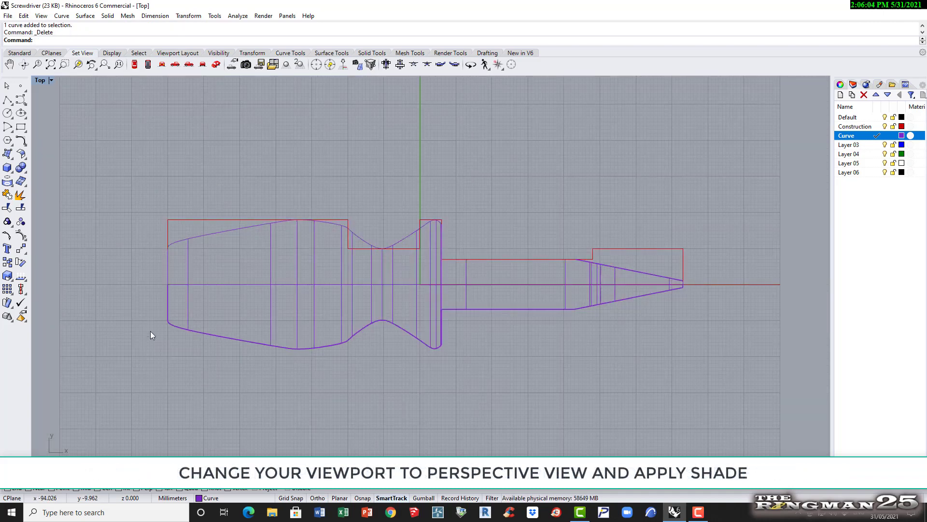
{"action": "double_click", "coordinate": [41, 81]}
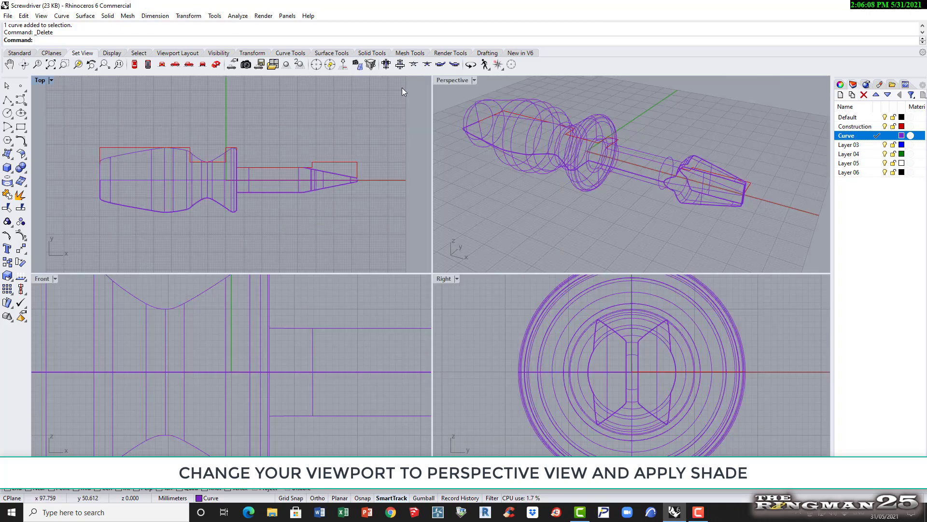
{"action": "double_click", "coordinate": [450, 80]}
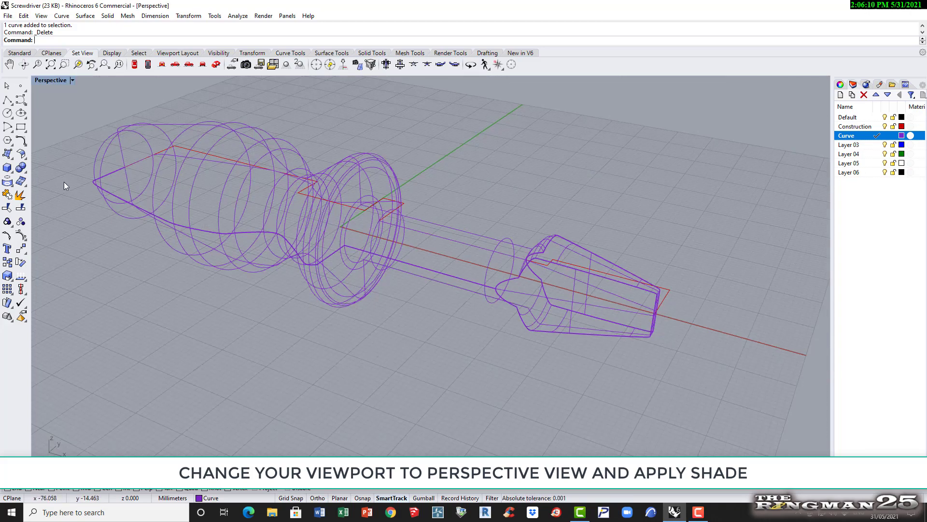
{"action": "scroll", "coordinate": [65, 175], "scroll_direction": "up", "scroll_amount": 2}
{"action": "scroll", "coordinate": [66, 175], "scroll_direction": "down", "scroll_amount": 2}
{"action": "scroll", "coordinate": [66, 174], "scroll_direction": "up", "scroll_amount": 2}
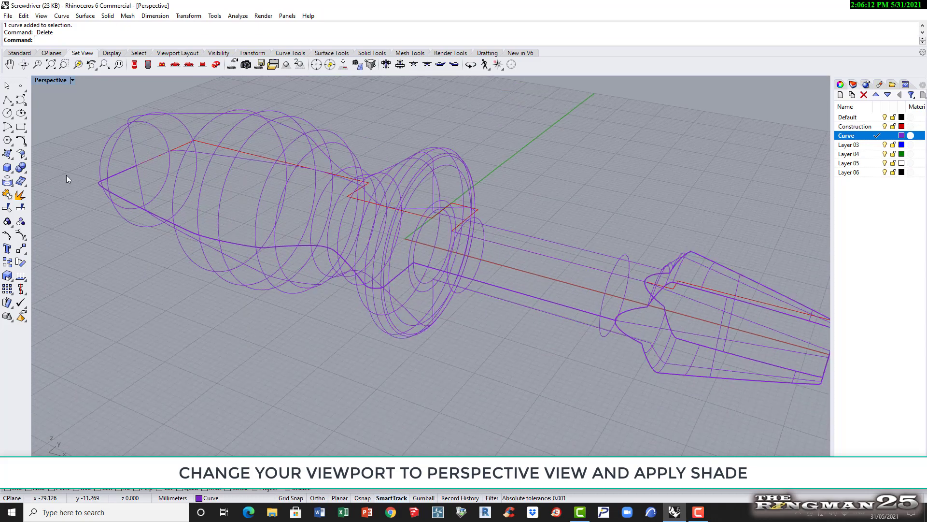
{"action": "scroll", "coordinate": [65, 175], "scroll_direction": "down", "scroll_amount": 2}
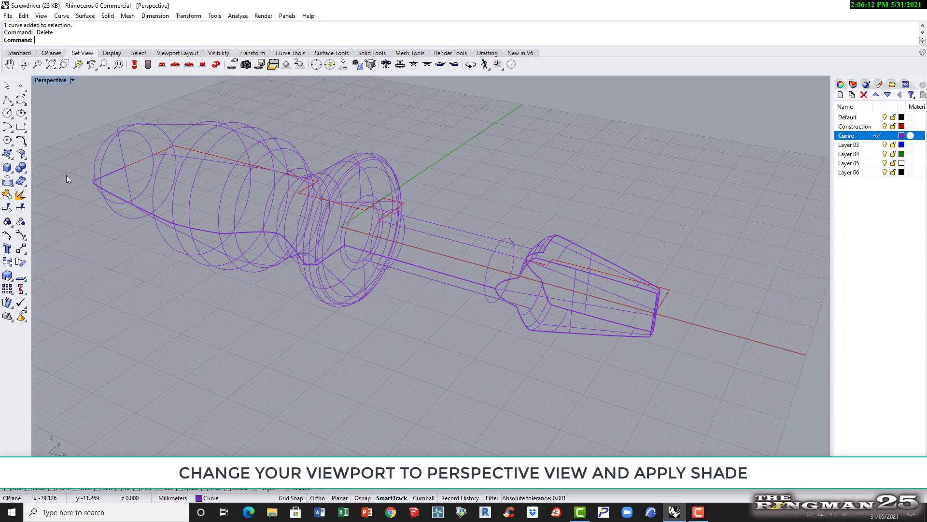
{"action": "left_click", "coordinate": [263, 16]}
{"action": "left_click", "coordinate": [275, 28]}
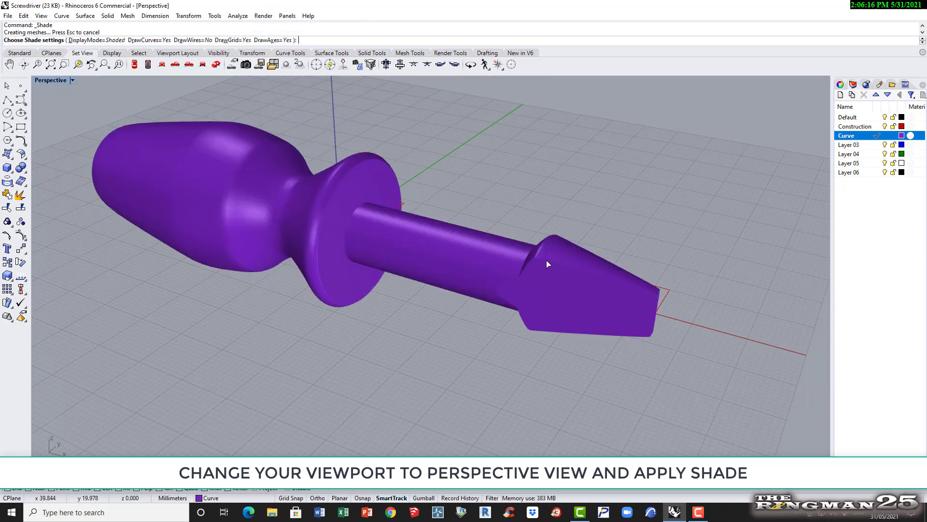
{"action": "scroll", "coordinate": [618, 298], "scroll_direction": "up", "scroll_amount": 3}
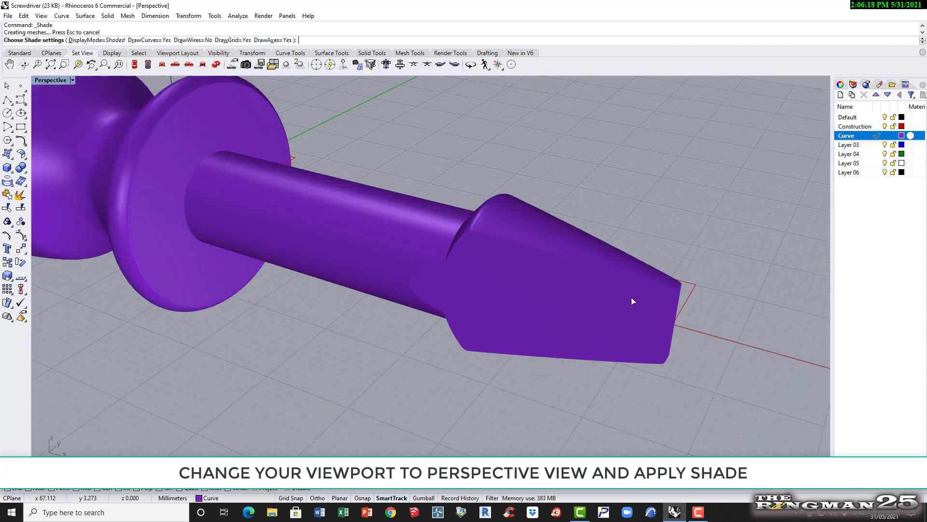
{"action": "scroll", "coordinate": [542, 286], "scroll_direction": "down", "scroll_amount": 4}
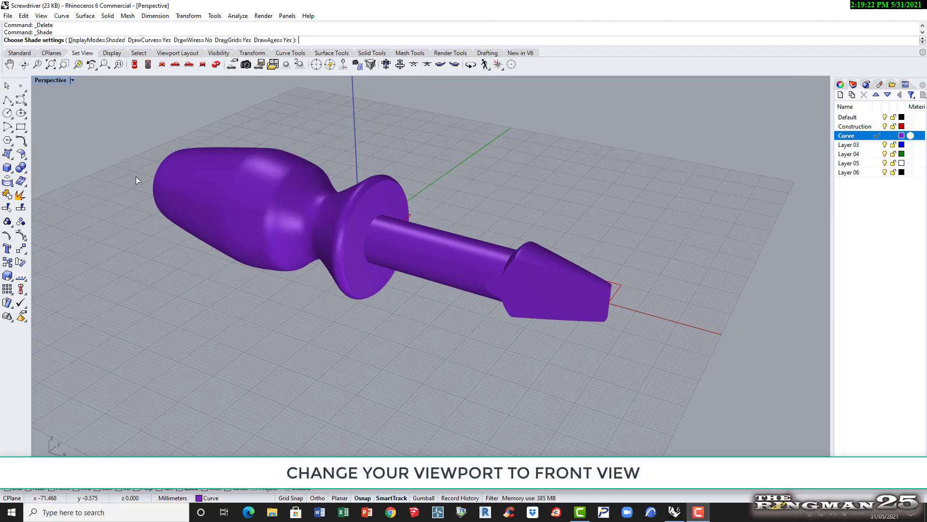
Step: In a maximized Front view, draw a start-point-end arc over the handle from about -72,10 through its highest bulge to the collar's crest
{"action": "double_click", "coordinate": [48, 81]}
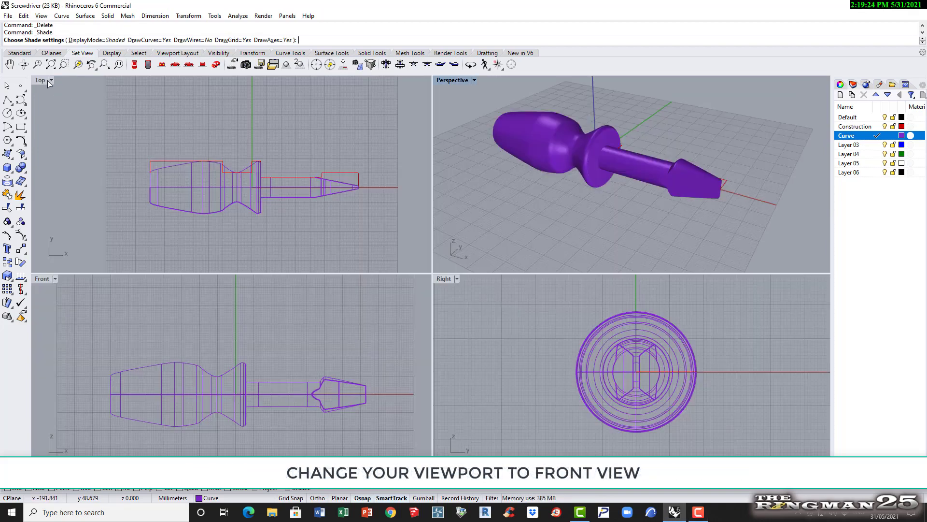
{"action": "double_click", "coordinate": [42, 278]}
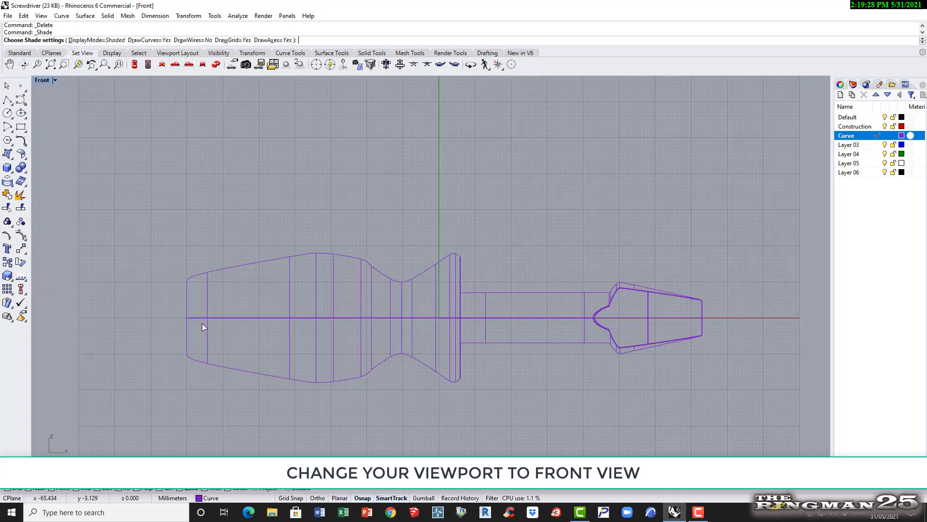
{"action": "left_click", "coordinate": [63, 17]}
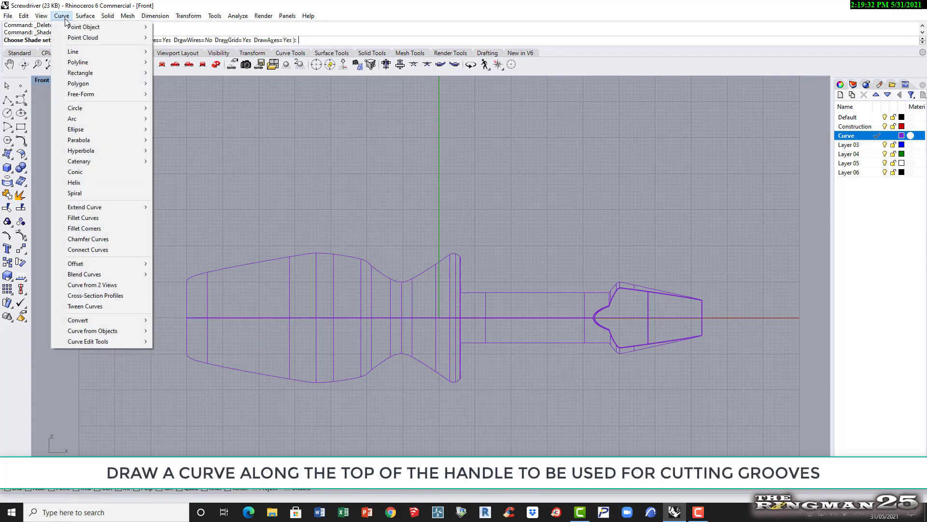
{"action": "mouse_move", "coordinate": [74, 122]}
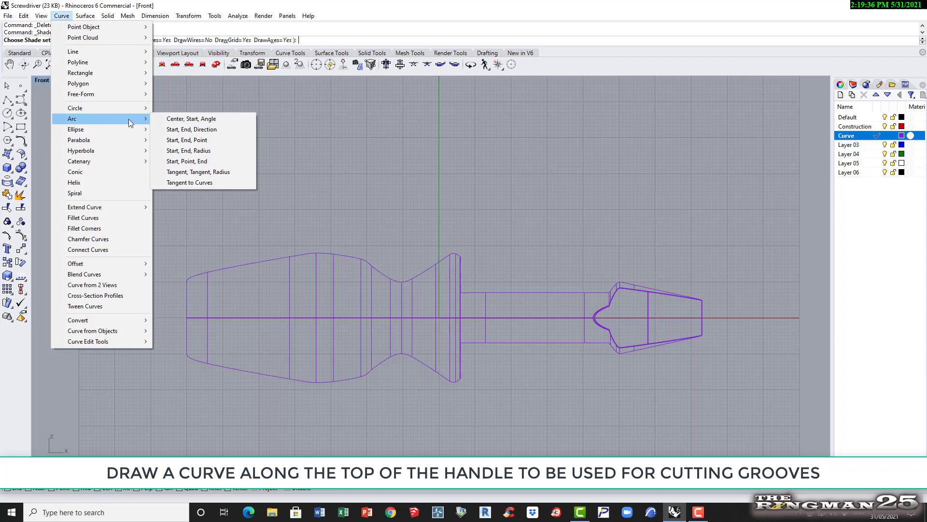
{"action": "left_click", "coordinate": [187, 162]}
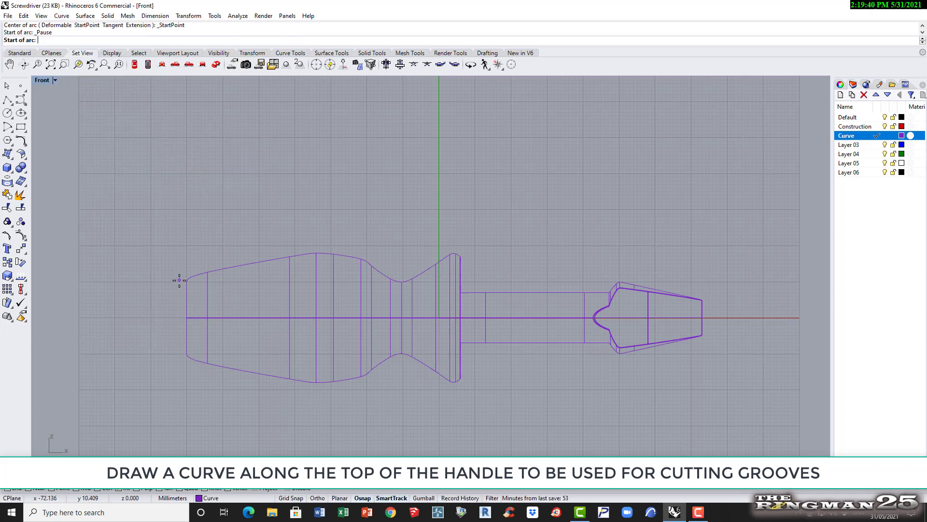
{"action": "left_click", "coordinate": [179, 279]}
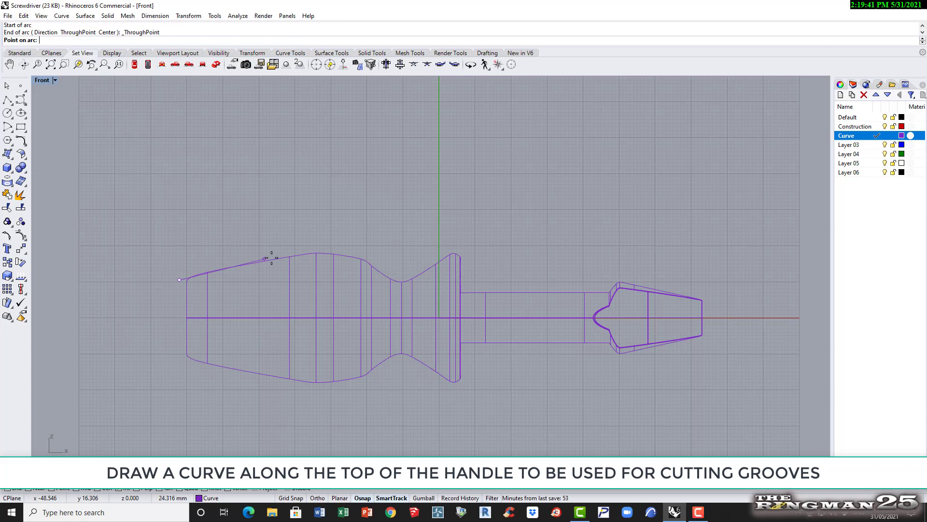
{"action": "left_click", "coordinate": [312, 253]}
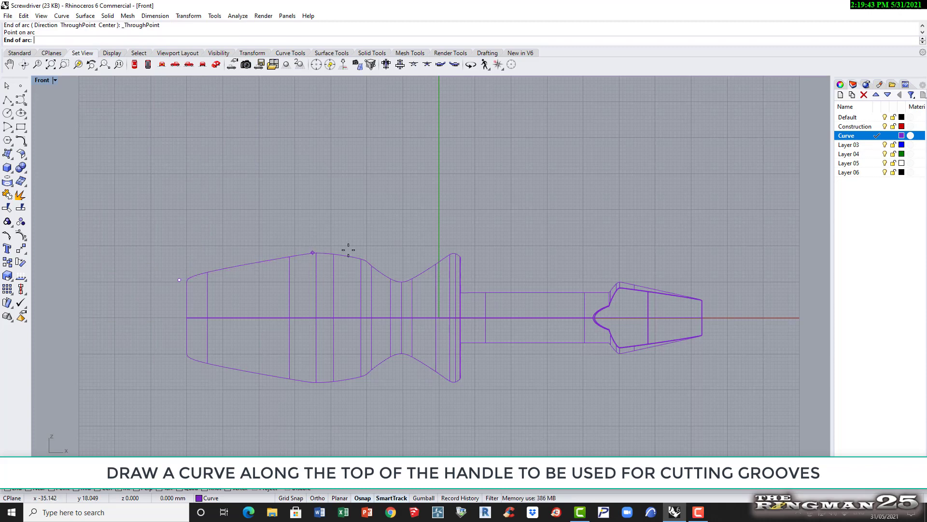
{"action": "left_click", "coordinate": [459, 254]}
Step: Extend the arc past the collar by moving its shaft-side end point to about 10,17
{"action": "scroll", "coordinate": [456, 265], "scroll_direction": "up", "scroll_amount": 5}
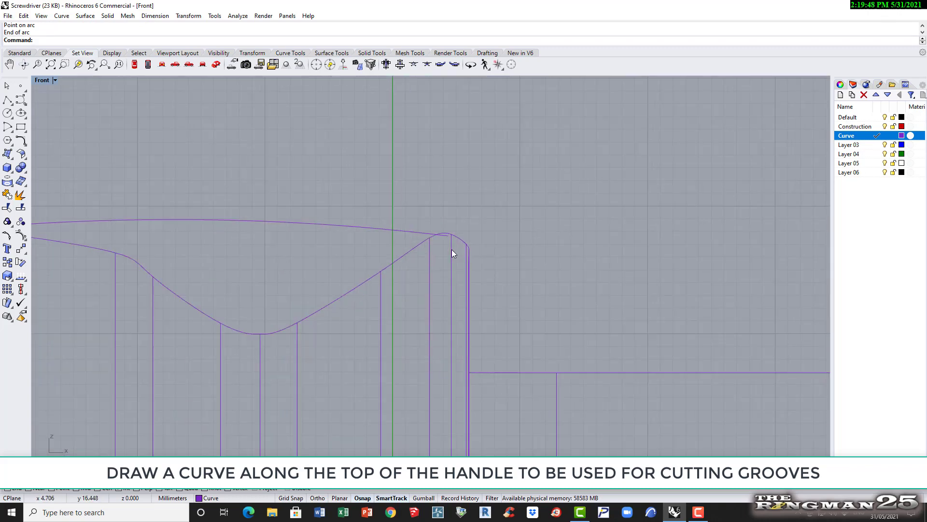
{"action": "left_click", "coordinate": [447, 237]}
{"action": "left_click", "coordinate": [448, 237]}
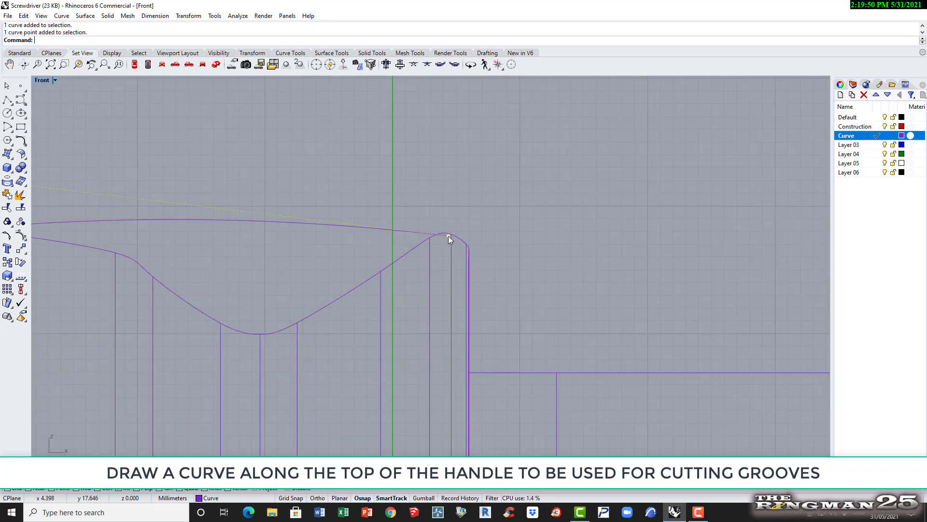
{"action": "left_click_drag", "start_coordinate": [448, 236], "coordinate": [524, 242]}
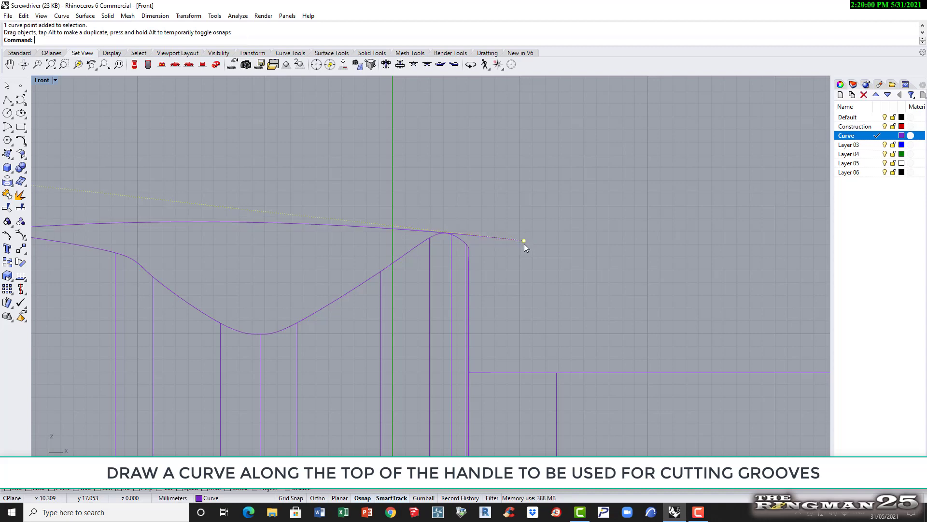
Step: Pipe the arc above the handle with a start and end radius of 2 mm and no intermediate radii
{"action": "scroll", "coordinate": [542, 282], "scroll_direction": "down", "scroll_amount": 5}
{"action": "scroll", "coordinate": [123, 309], "scroll_direction": "up", "scroll_amount": 3}
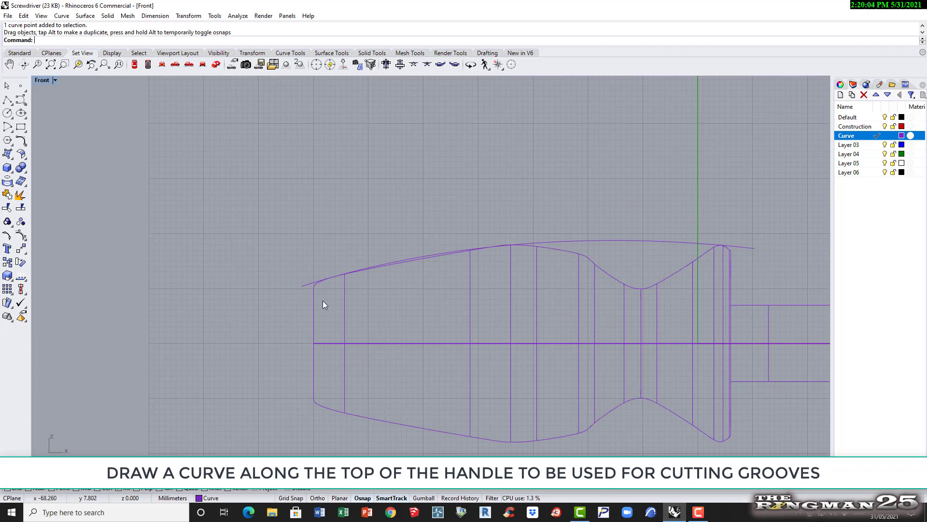
{"action": "scroll", "coordinate": [323, 299], "scroll_direction": "down", "scroll_amount": 3}
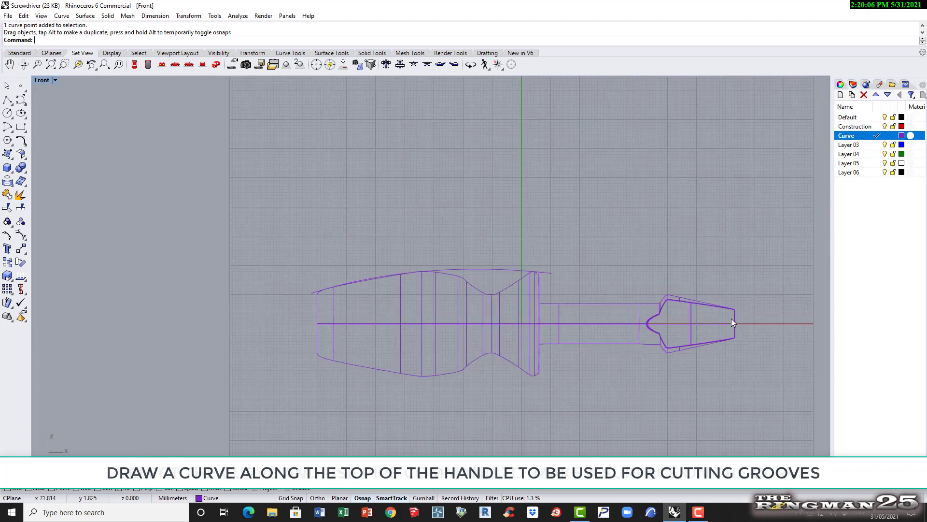
{"action": "scroll", "coordinate": [731, 318], "scroll_direction": "up", "scroll_amount": 1}
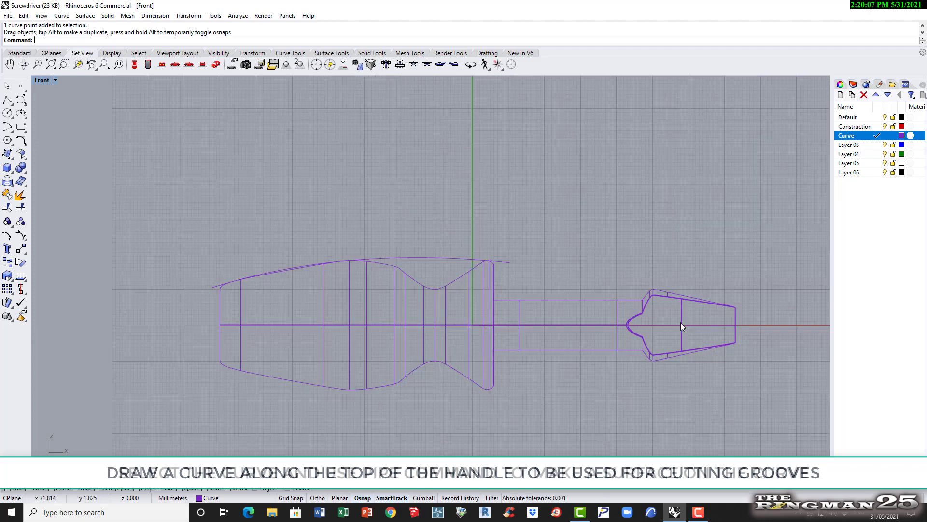
{"action": "left_click", "coordinate": [381, 258]}
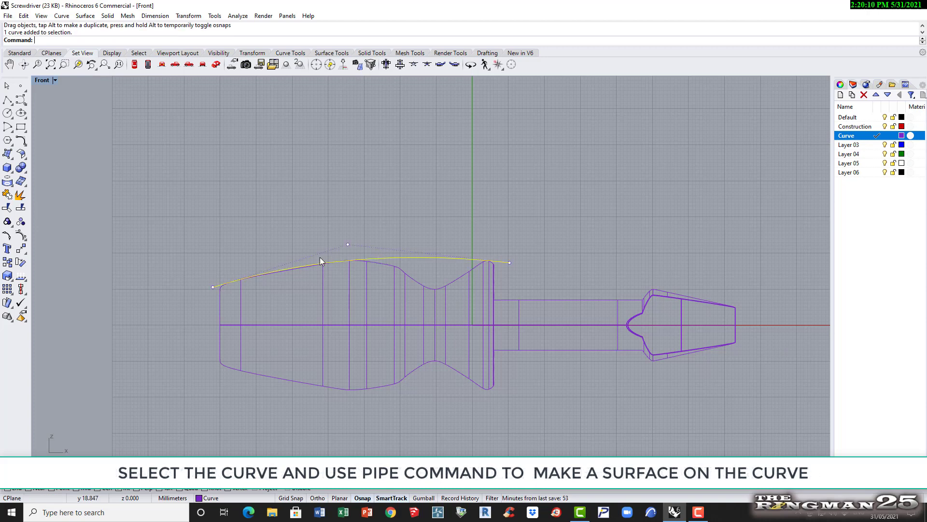
{"action": "left_click", "coordinate": [108, 16]}
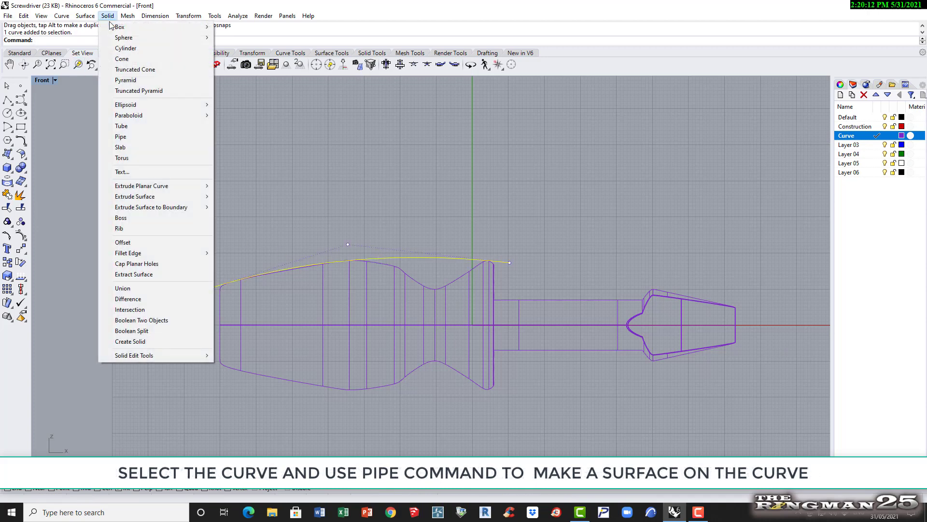
{"action": "left_click", "coordinate": [131, 137]}
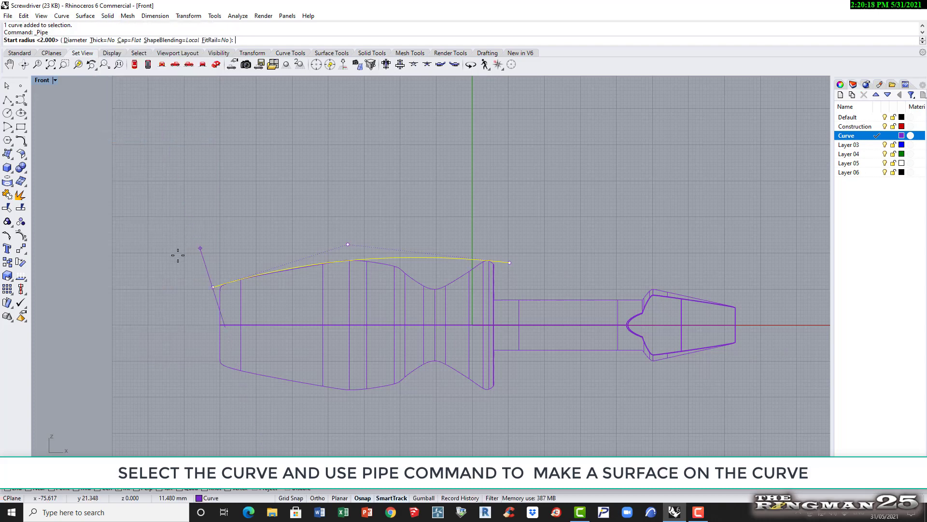
{"action": "type", "text": "2"}
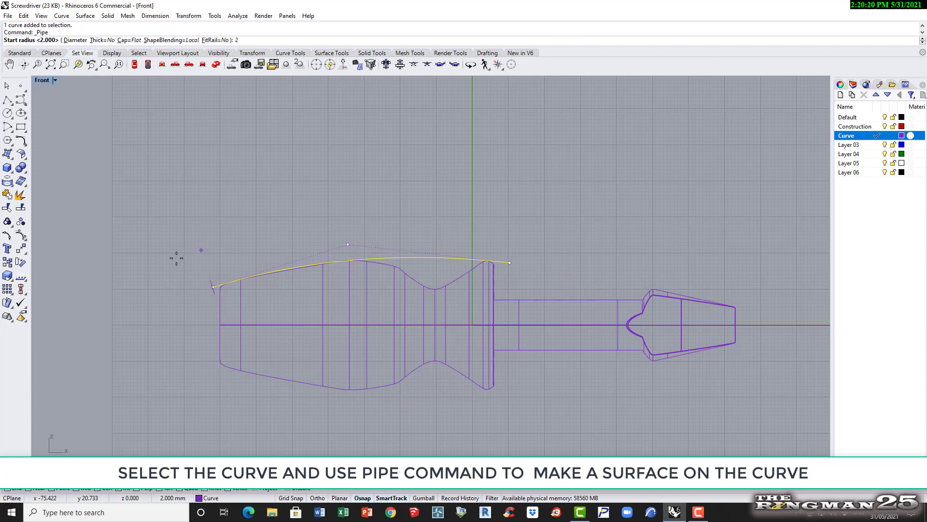
{"action": "key", "text": "Return"}
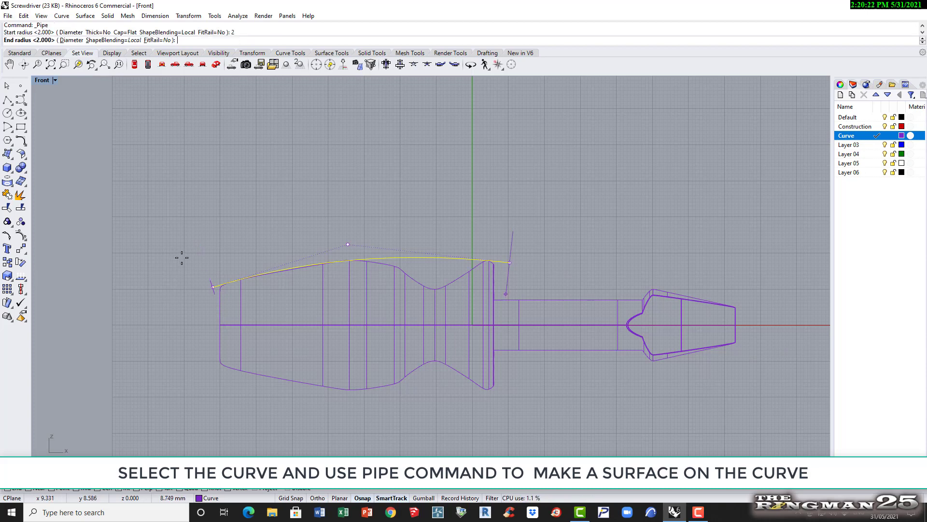
{"action": "type", "text": "2"}
{"action": "key", "text": "Return"}
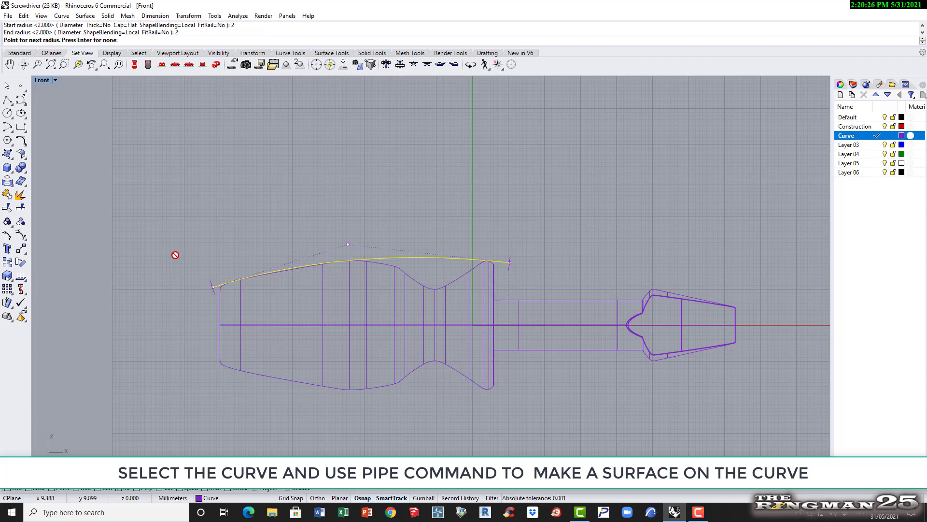
{"action": "key", "text": "Return"}
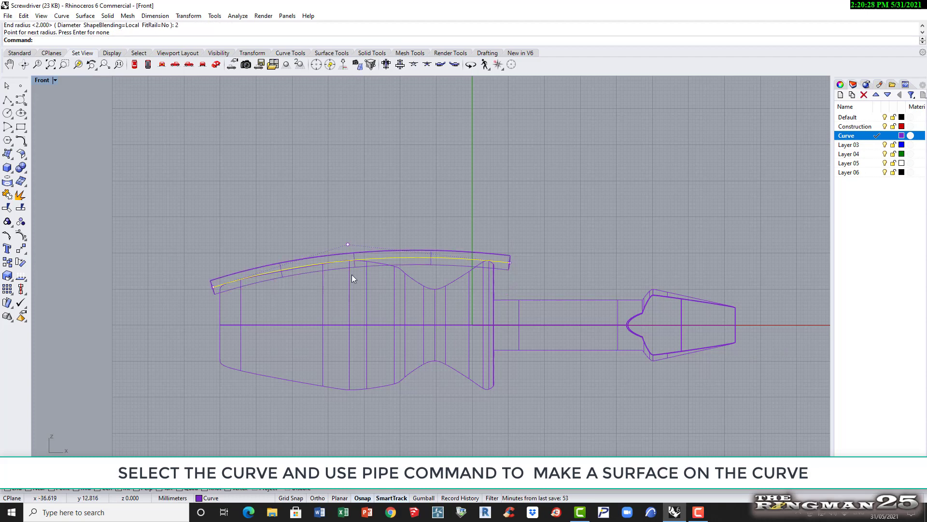
{"action": "left_click", "coordinate": [535, 250]}
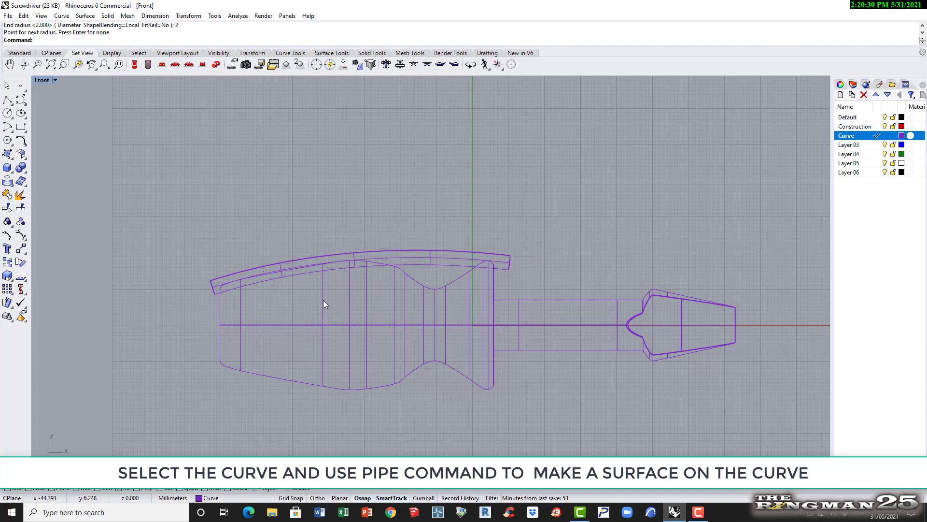
Step: In a maximized Right view, polar-array the pipe around the screwdriver's centre with 7 items over 360 degrees
{"action": "scroll", "coordinate": [344, 294], "scroll_direction": "up", "scroll_amount": 3}
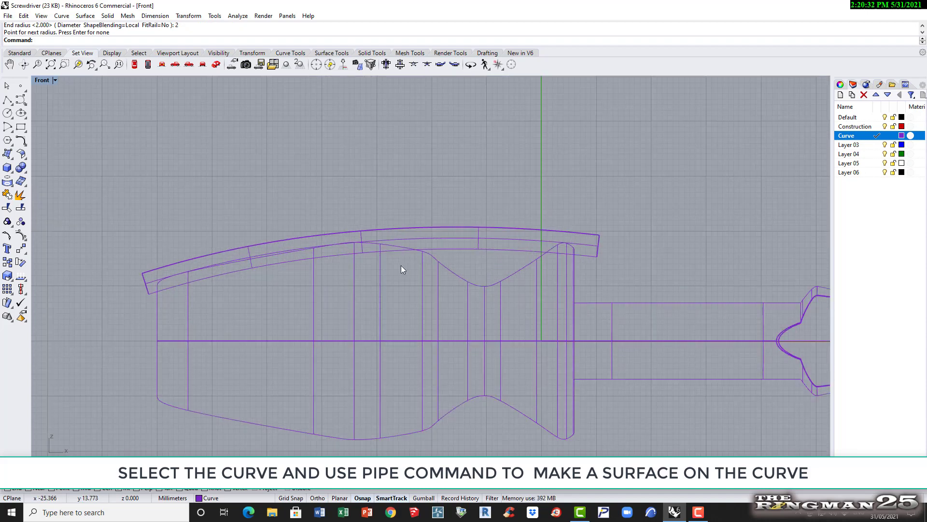
{"action": "scroll", "coordinate": [393, 265], "scroll_direction": "down", "scroll_amount": 3}
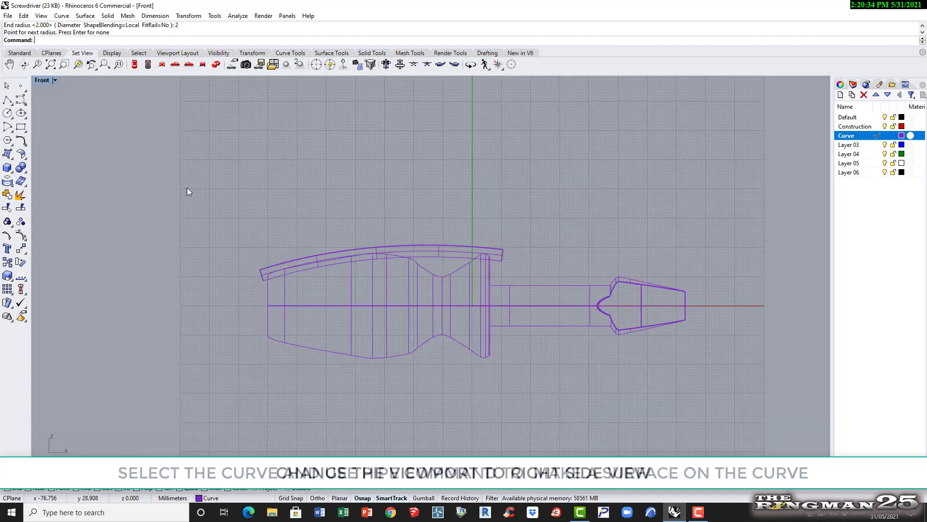
{"action": "double_click", "coordinate": [42, 81]}
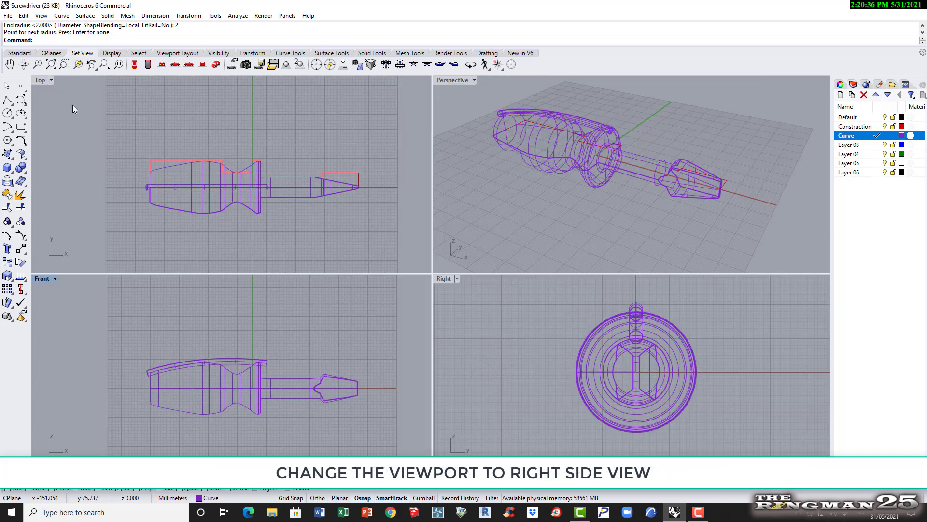
{"action": "double_click", "coordinate": [444, 279]}
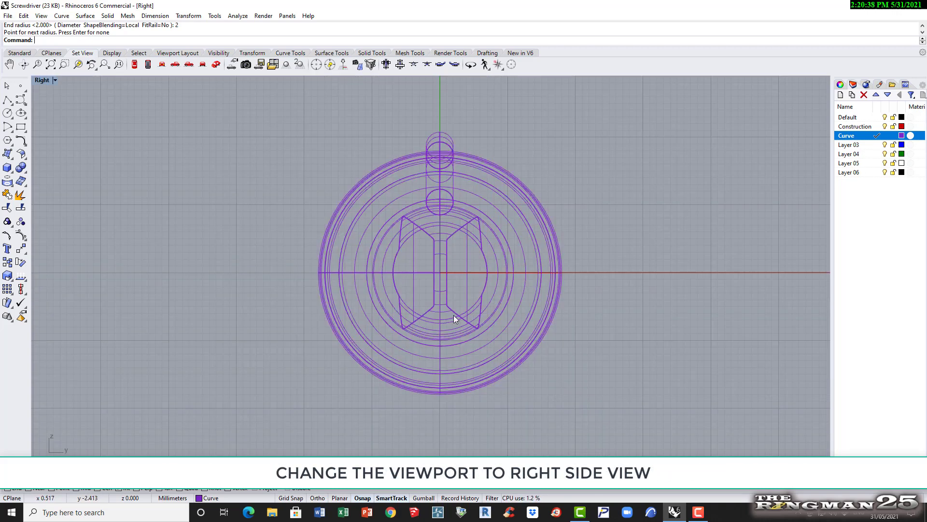
{"action": "left_click", "coordinate": [451, 149]}
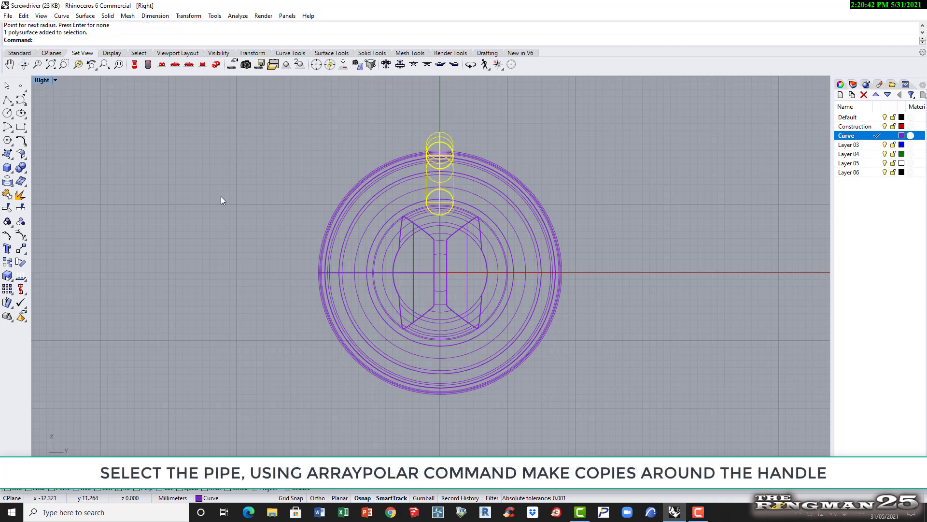
{"action": "left_click", "coordinate": [191, 16]}
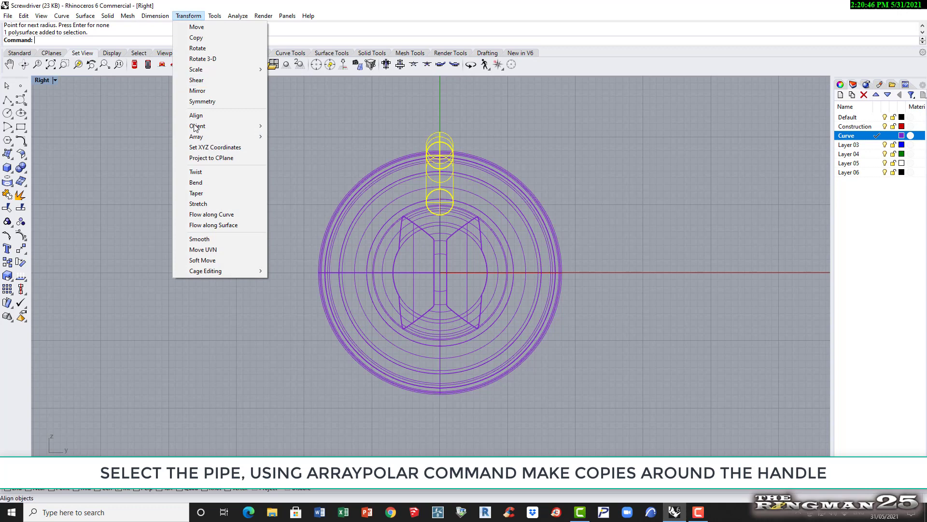
{"action": "mouse_move", "coordinate": [197, 138]}
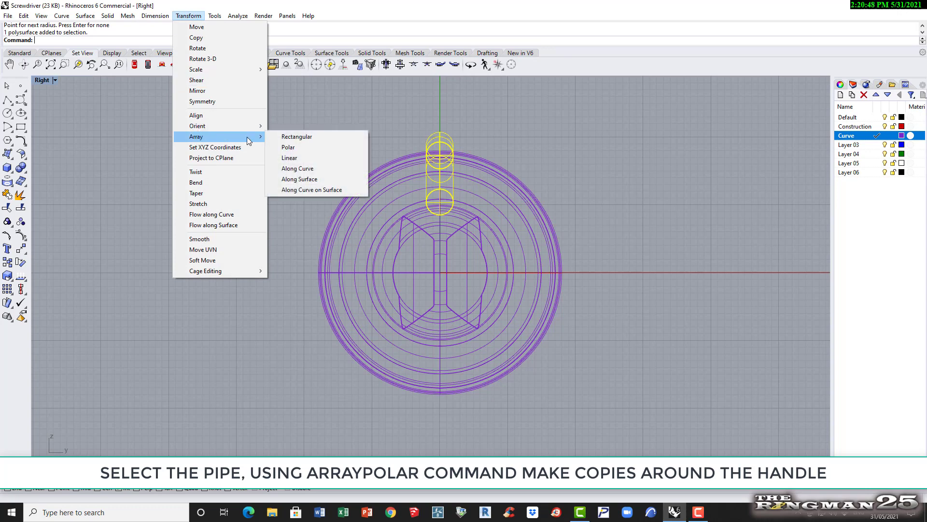
{"action": "left_click", "coordinate": [289, 147]}
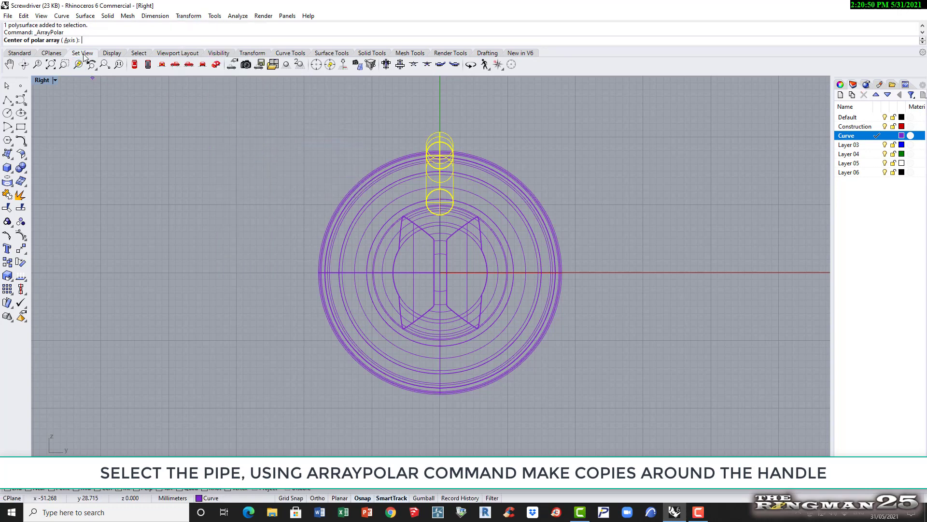
{"action": "left_click", "coordinate": [441, 272]}
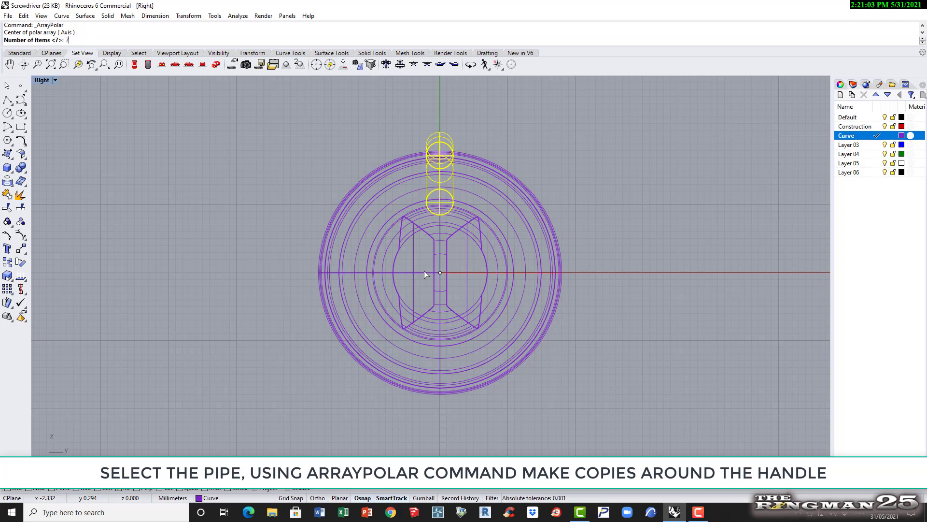
{"action": "key", "text": "Return"}
{"action": "key", "text": "Return"}
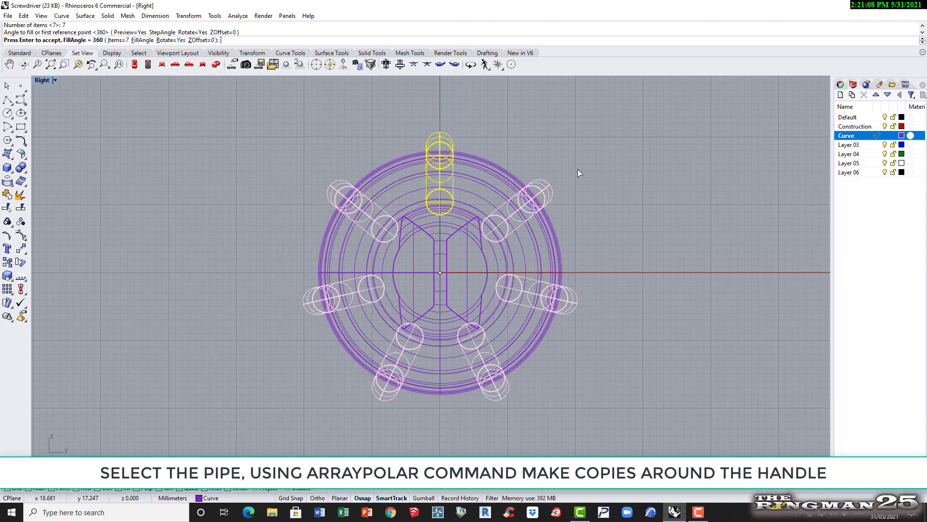
{"action": "key", "text": "Return"}
{"action": "left_click", "coordinate": [590, 216]}
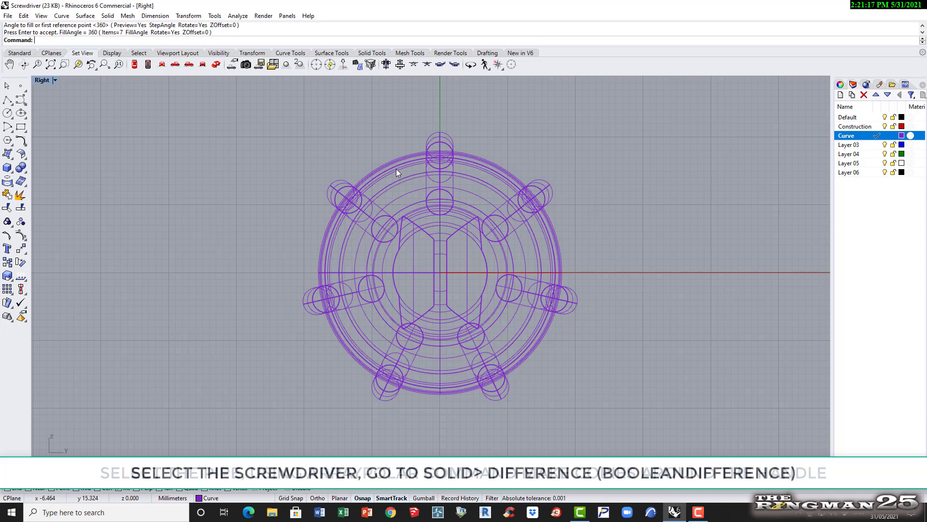
Step: Boolean-subtract all seven pipes from the screwdriver to cut the grip grooves into the handle and collar
{"action": "left_click", "coordinate": [395, 169]}
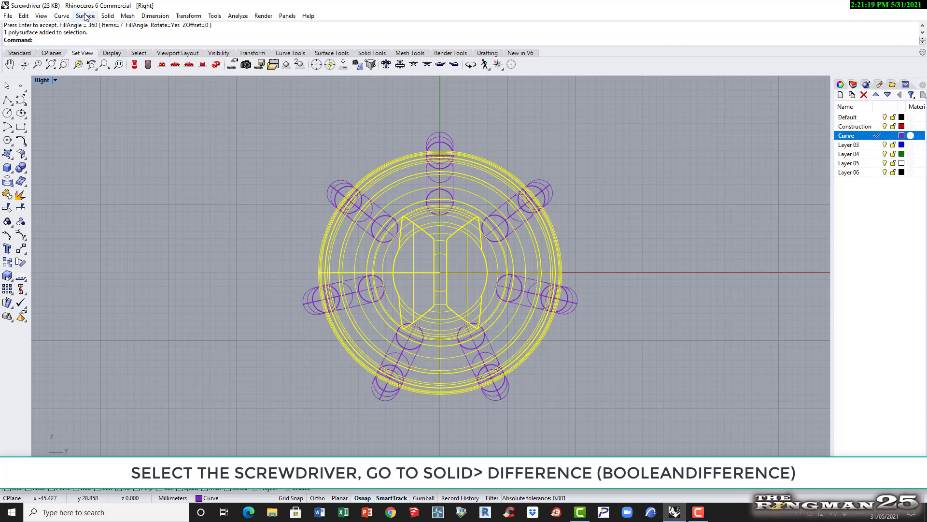
{"action": "left_click", "coordinate": [107, 16]}
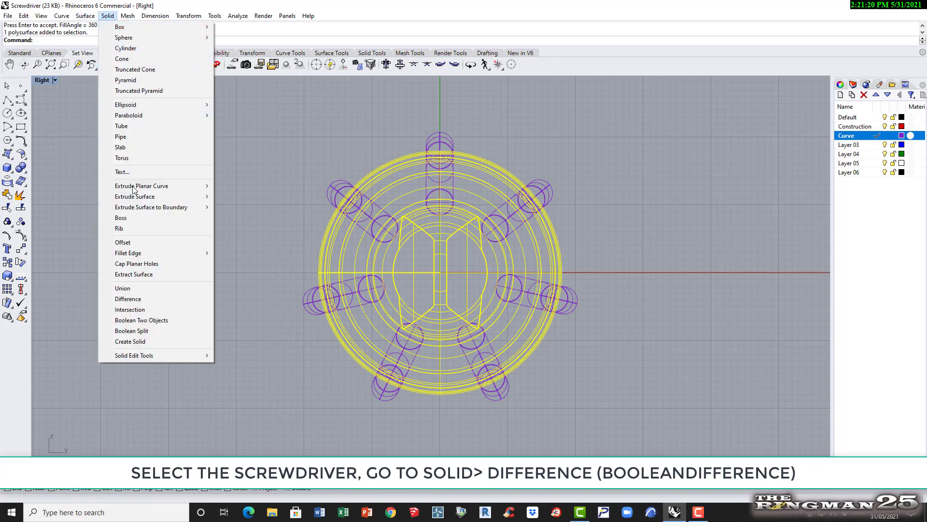
{"action": "left_click", "coordinate": [136, 298]}
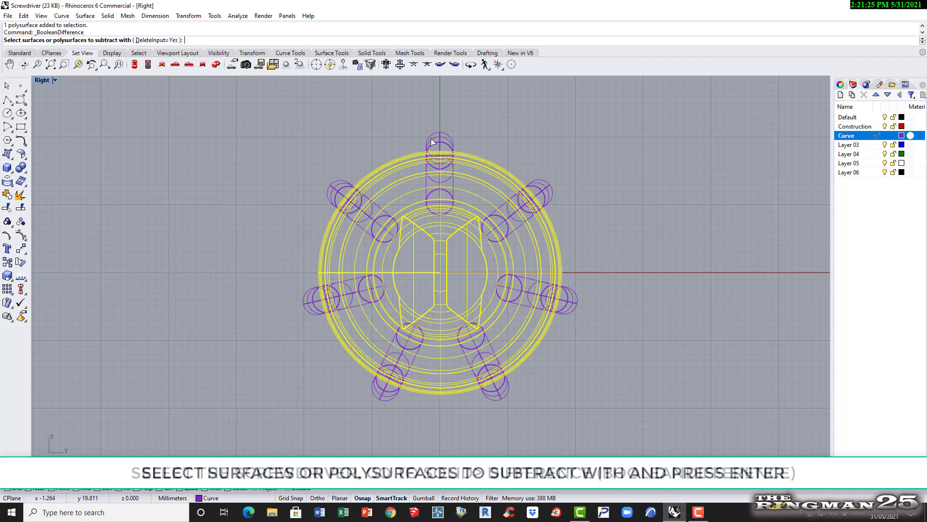
{"action": "left_click", "coordinate": [432, 142]}
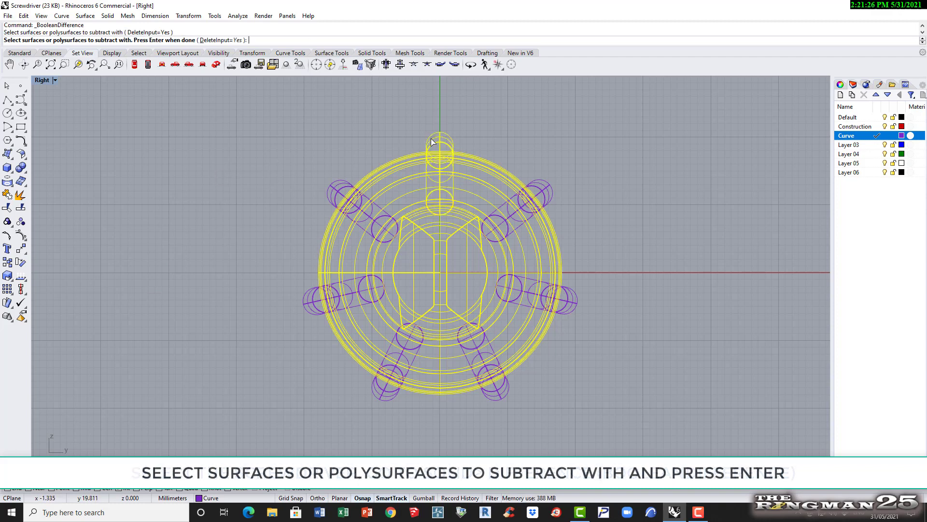
{"action": "left_click", "coordinate": [548, 191]}
{"action": "left_click", "coordinate": [575, 306]}
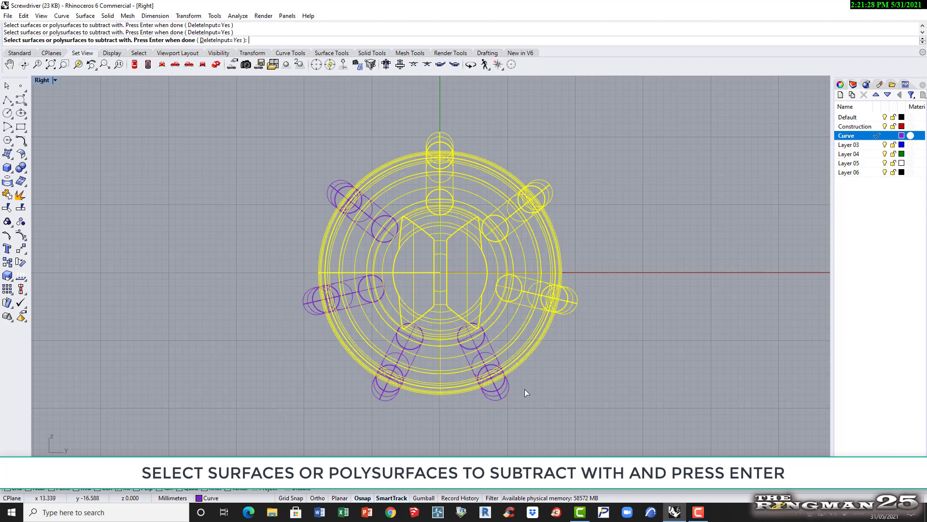
{"action": "left_click", "coordinate": [504, 394]}
{"action": "left_click", "coordinate": [390, 399]}
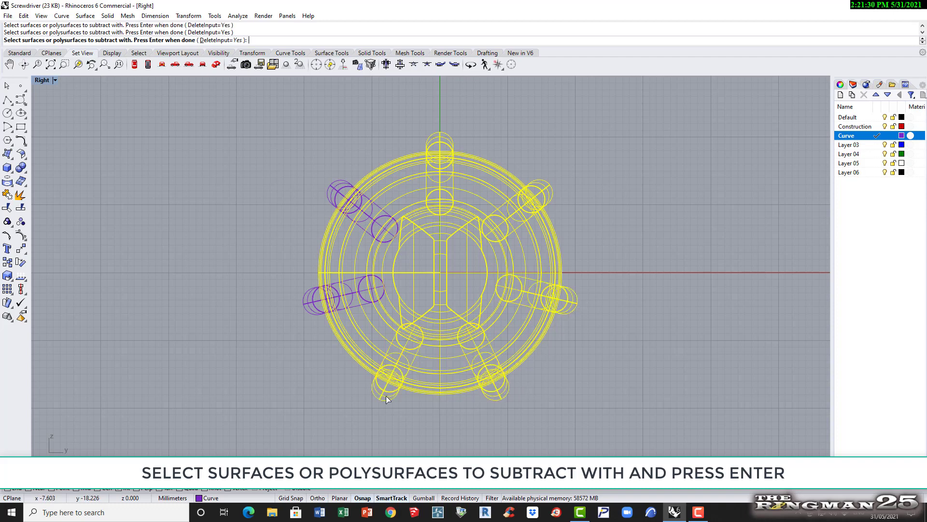
{"action": "left_click", "coordinate": [309, 302]}
{"action": "left_click", "coordinate": [331, 196]}
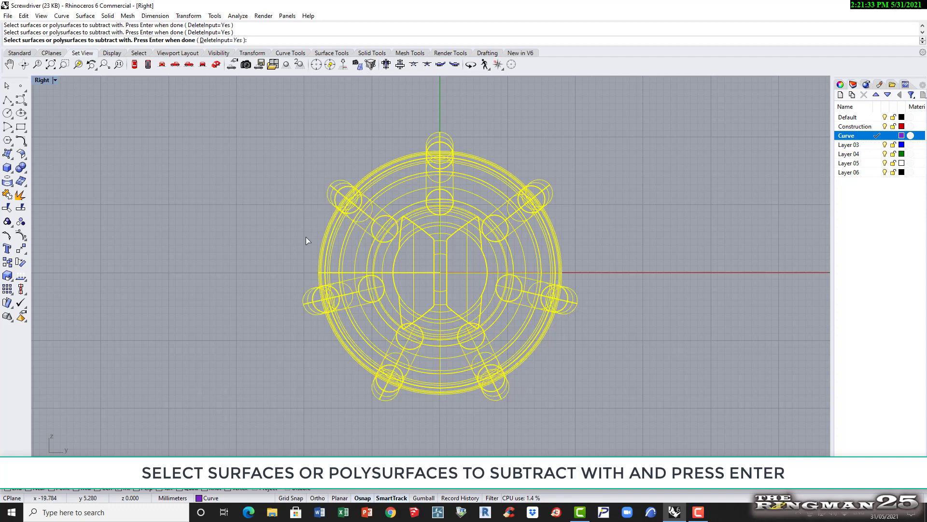
{"action": "key", "text": "Return"}
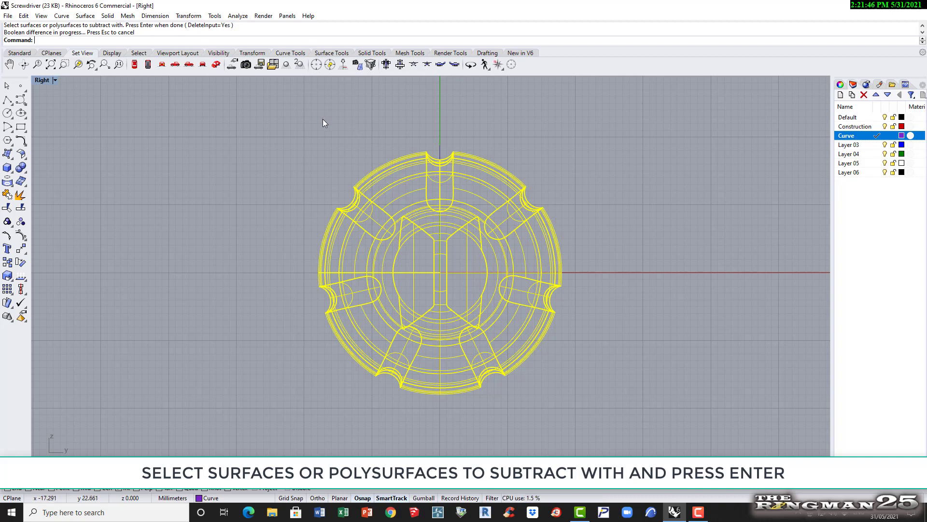
Step: Shade the grooved screwdriver in the Right view and again in a maximized Perspective view to examine the grip grooves
{"action": "left_click", "coordinate": [263, 15]}
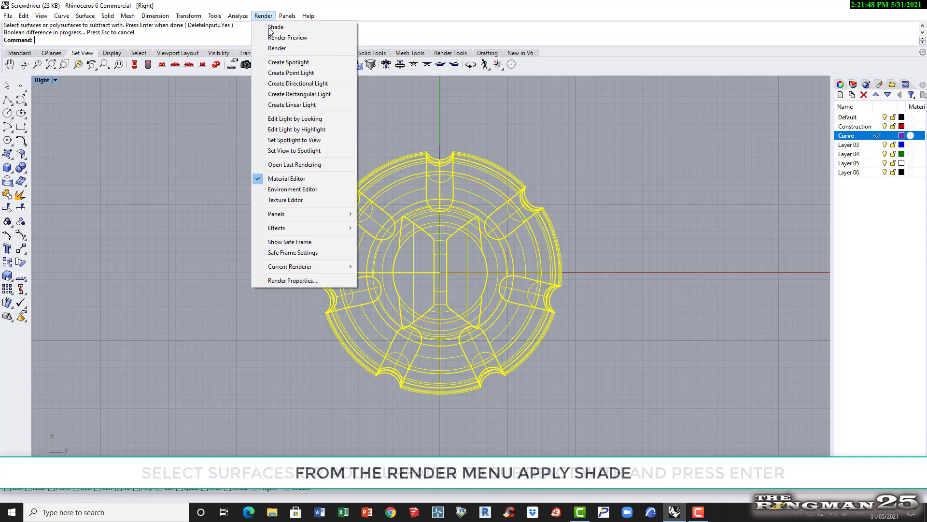
{"action": "left_click", "coordinate": [271, 28]}
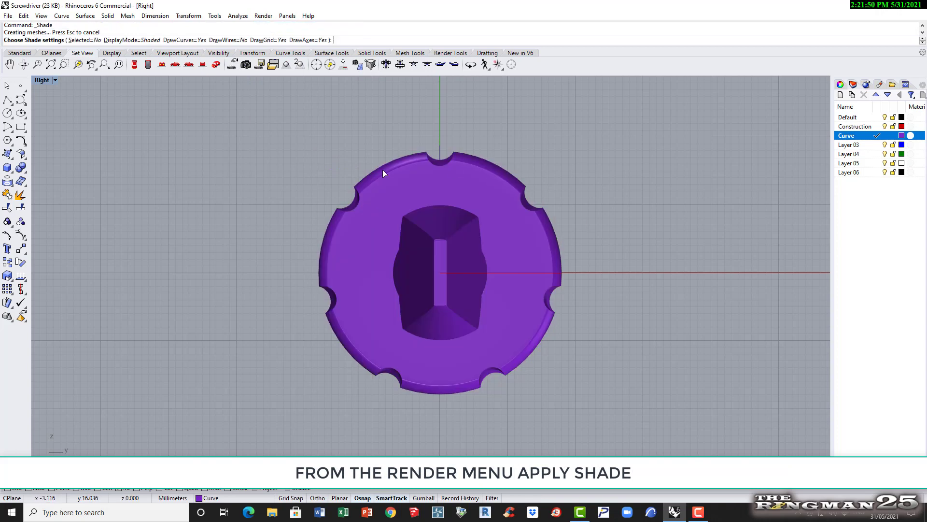
{"action": "double_click", "coordinate": [43, 81]}
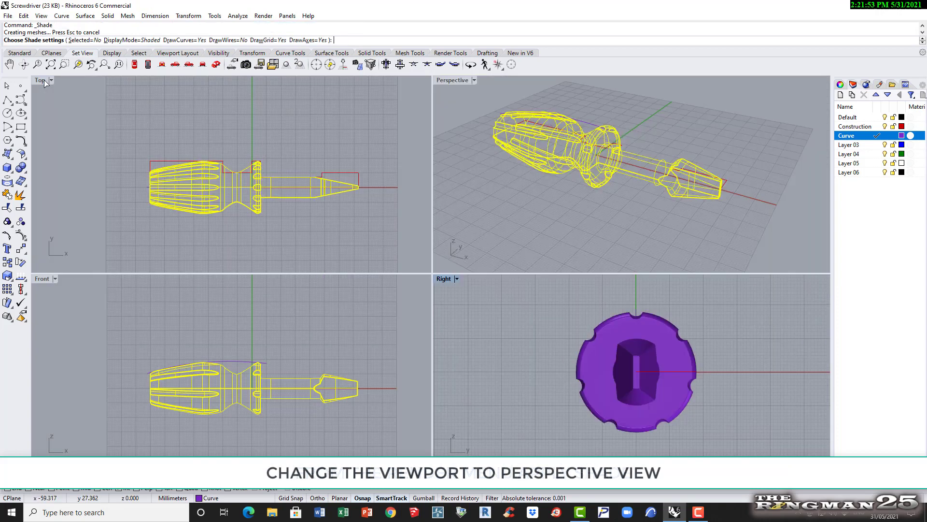
{"action": "double_click", "coordinate": [465, 82]}
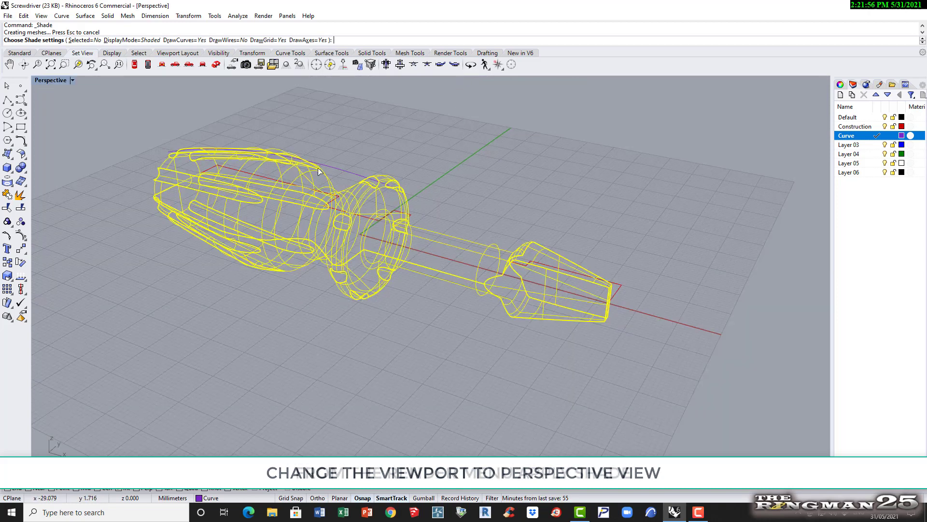
{"action": "left_click", "coordinate": [263, 16]}
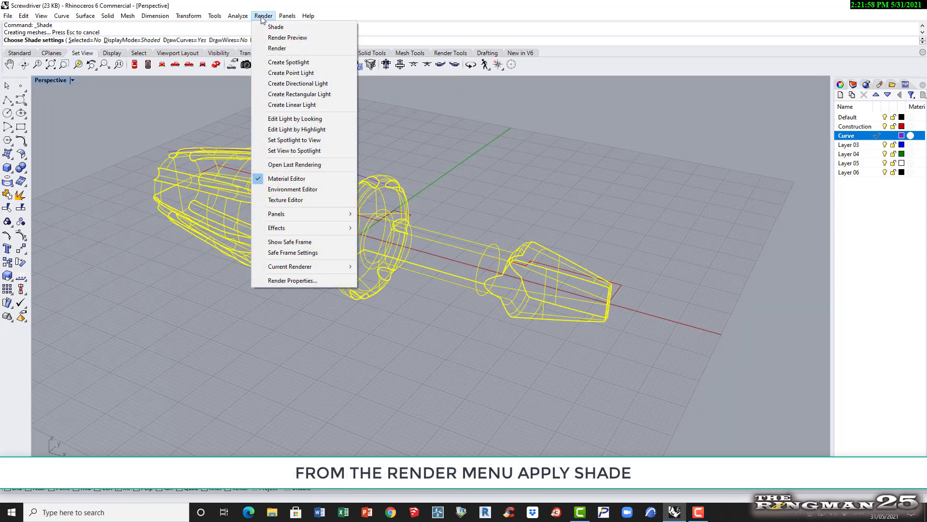
{"action": "left_click", "coordinate": [275, 27]}
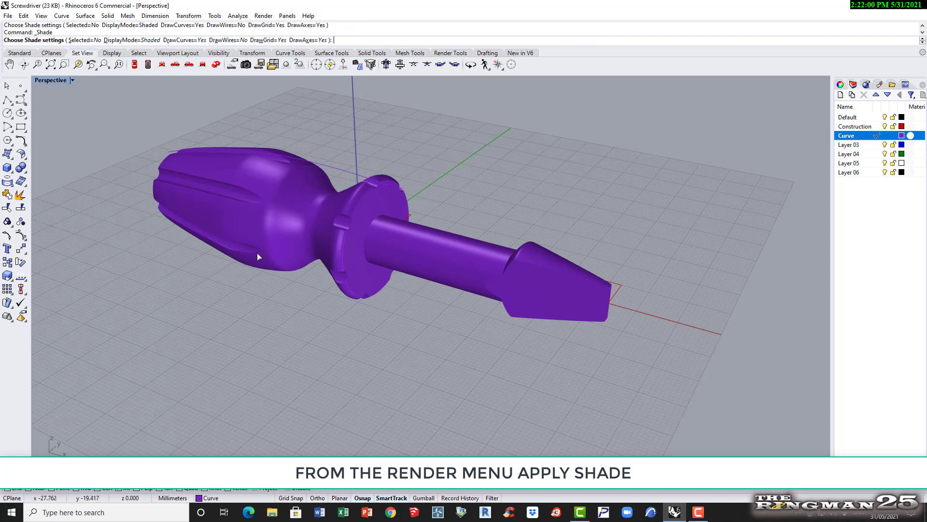
{"action": "scroll", "coordinate": [211, 166], "scroll_direction": "up", "scroll_amount": 2}
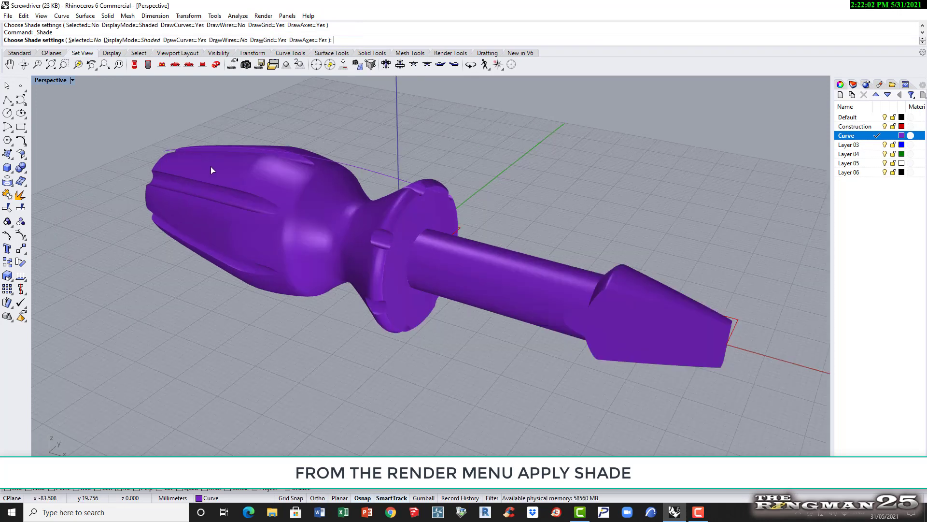
{"action": "scroll", "coordinate": [282, 200], "scroll_direction": "up", "scroll_amount": 2}
{"action": "scroll", "coordinate": [456, 257], "scroll_direction": "down", "scroll_amount": 2}
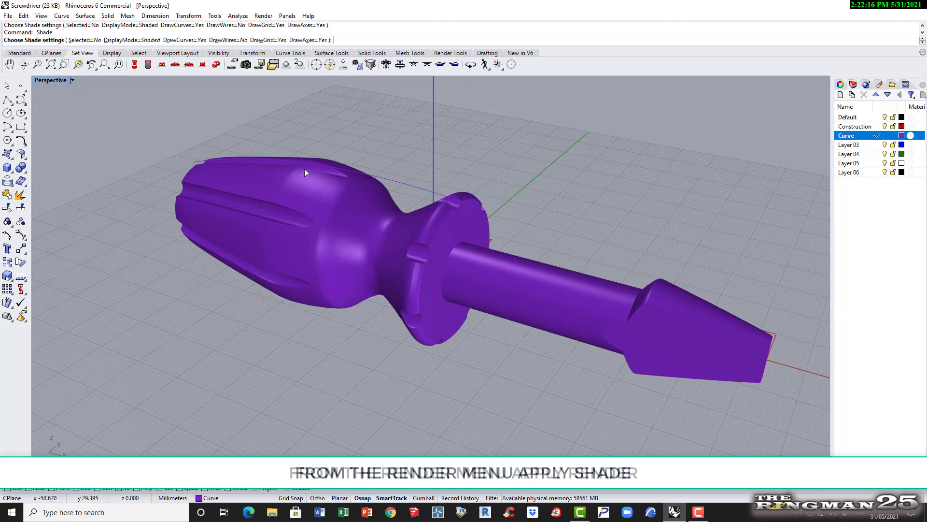
Step: Render the screwdriver in the Perspective view and enlarge the render window vertically to show the whole image
{"action": "left_click", "coordinate": [263, 16]}
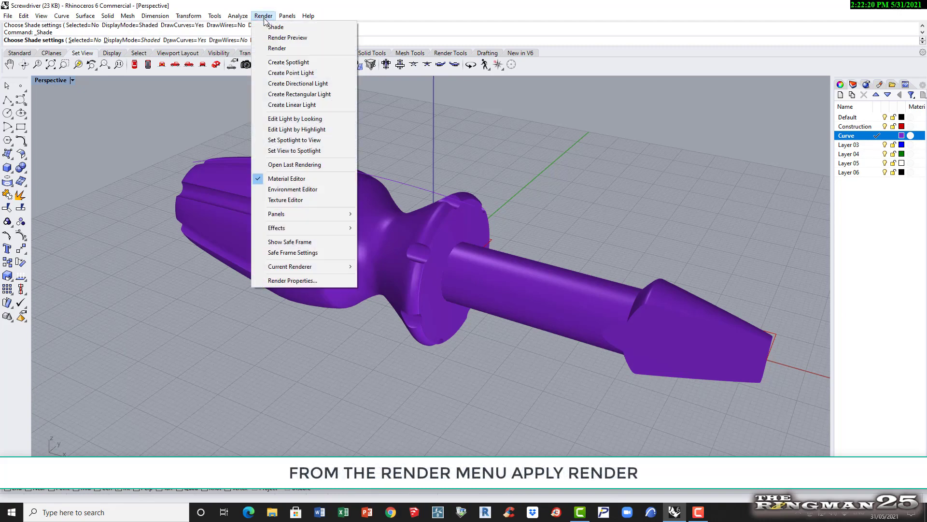
{"action": "left_click", "coordinate": [280, 48]}
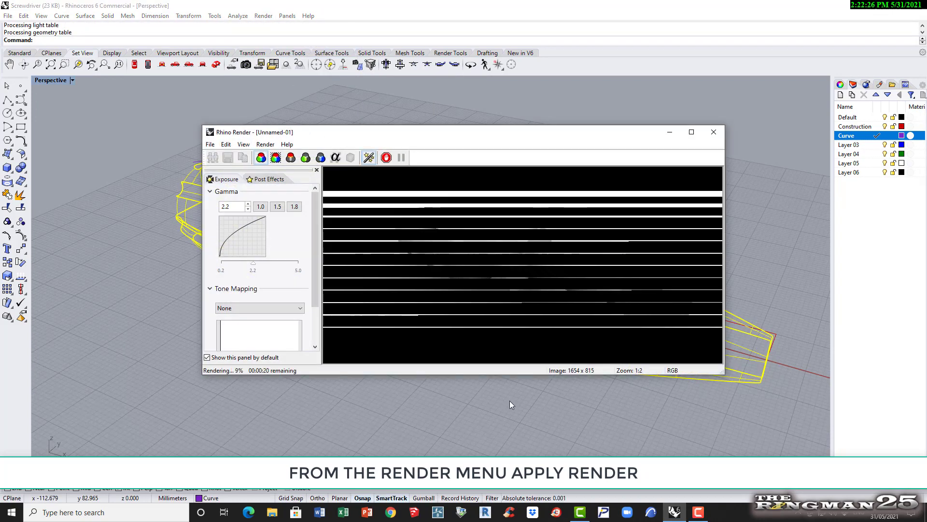
{"action": "left_click_drag", "start_coordinate": [494, 375], "coordinate": [494, 450]}
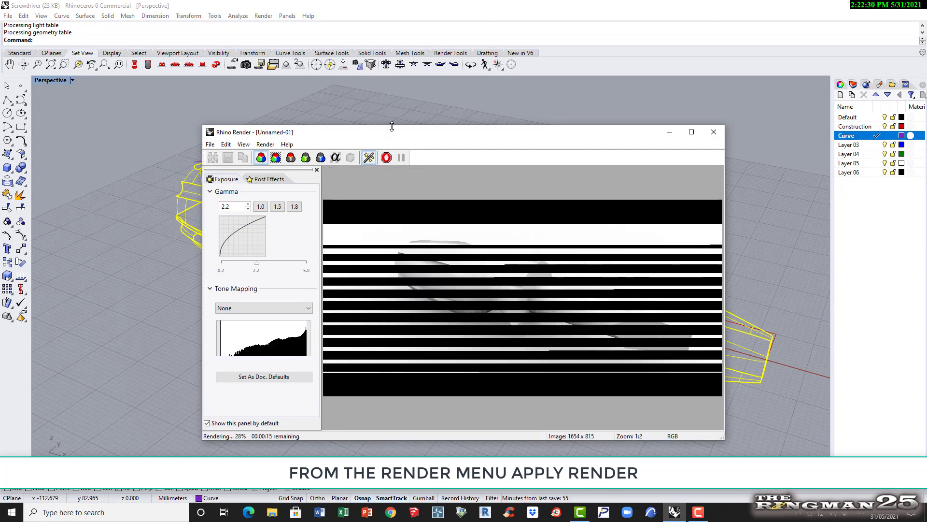
{"action": "left_click_drag", "start_coordinate": [391, 127], "coordinate": [390, 89]}
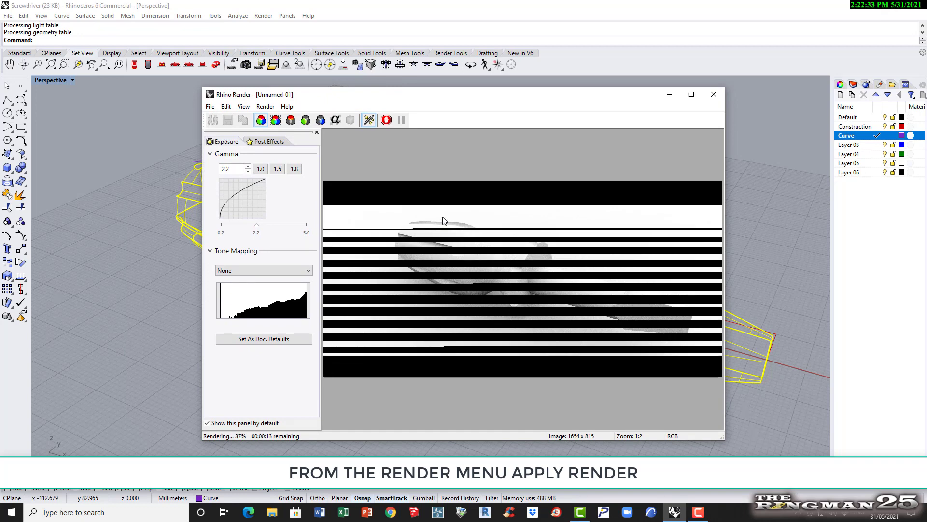